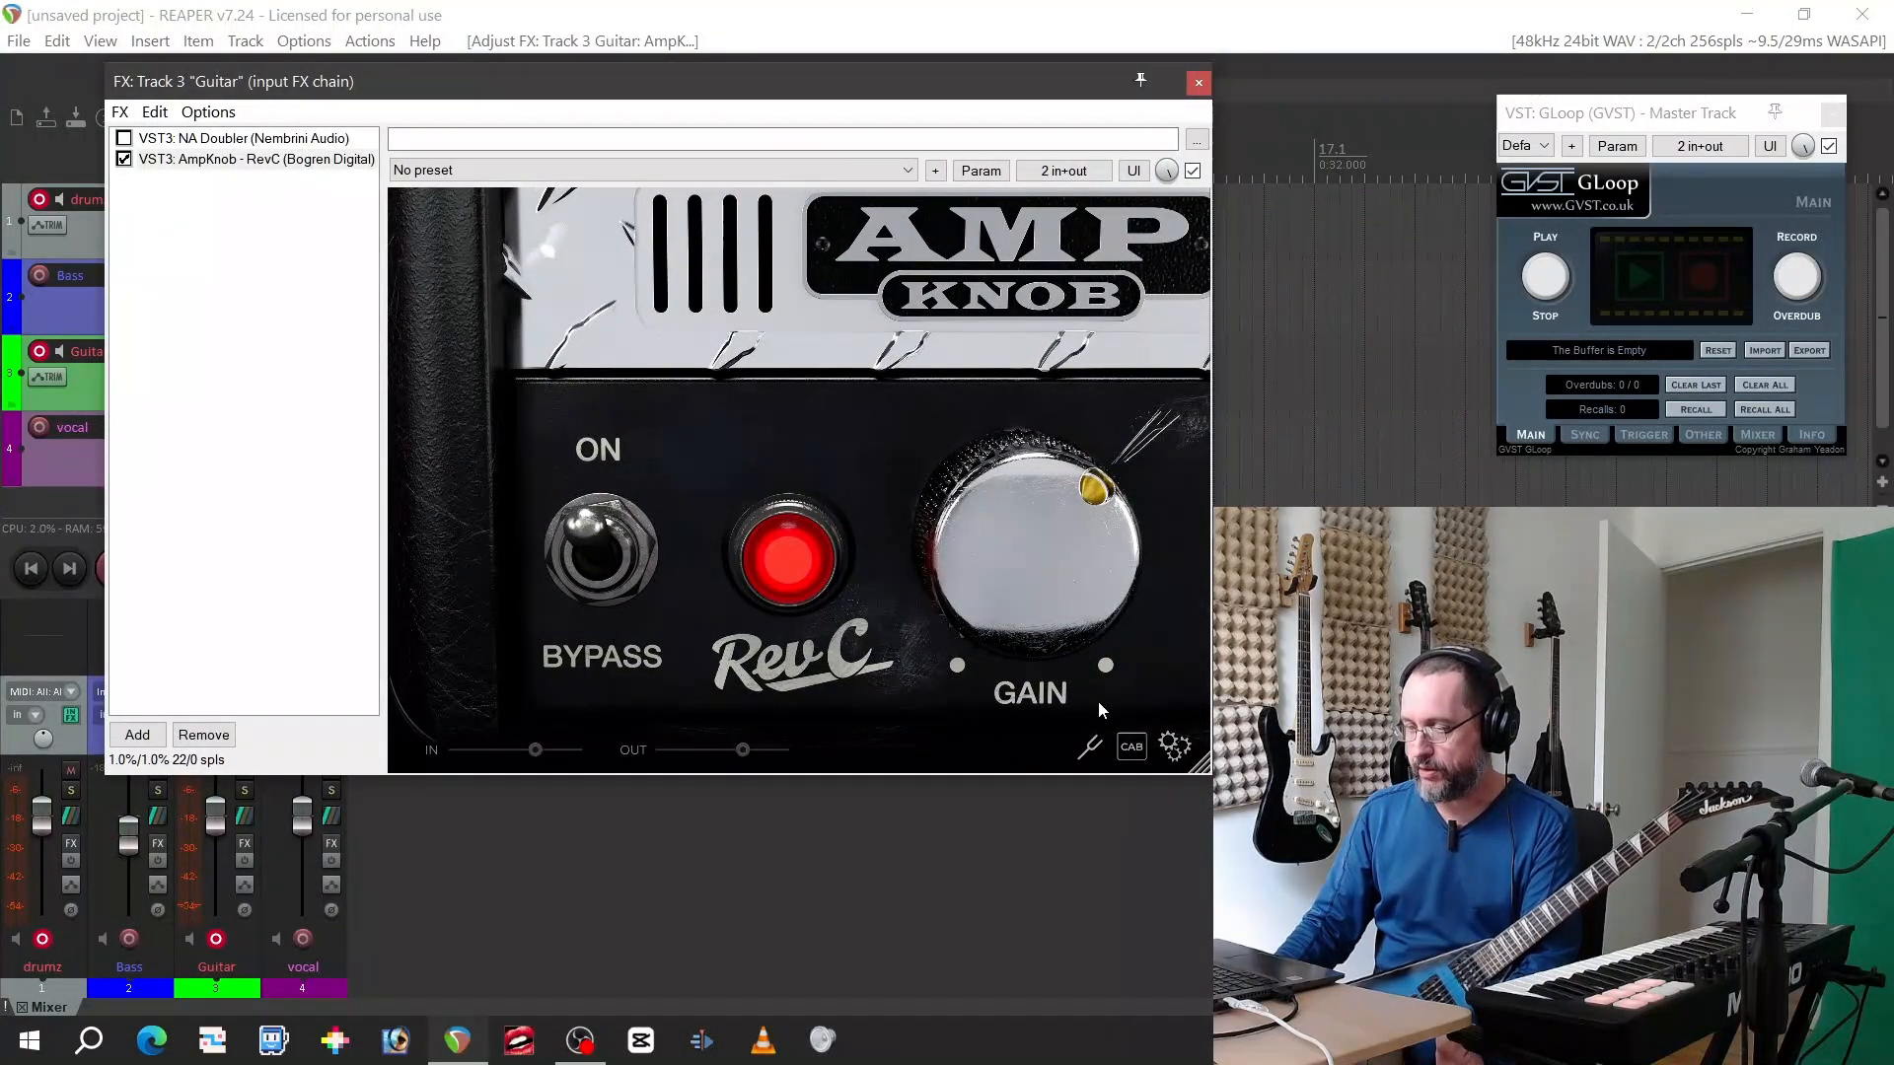
Try the RevC gain knob, keeping it at 1.0, and toggle the amp to bypass and back on
mouse_move(1033, 535)
mouse_down()
mouse_move(1026, 610)
mouse_move(1022, 547)
mouse_move(1043, 533)
mouse_up()
double_click(1042, 532)
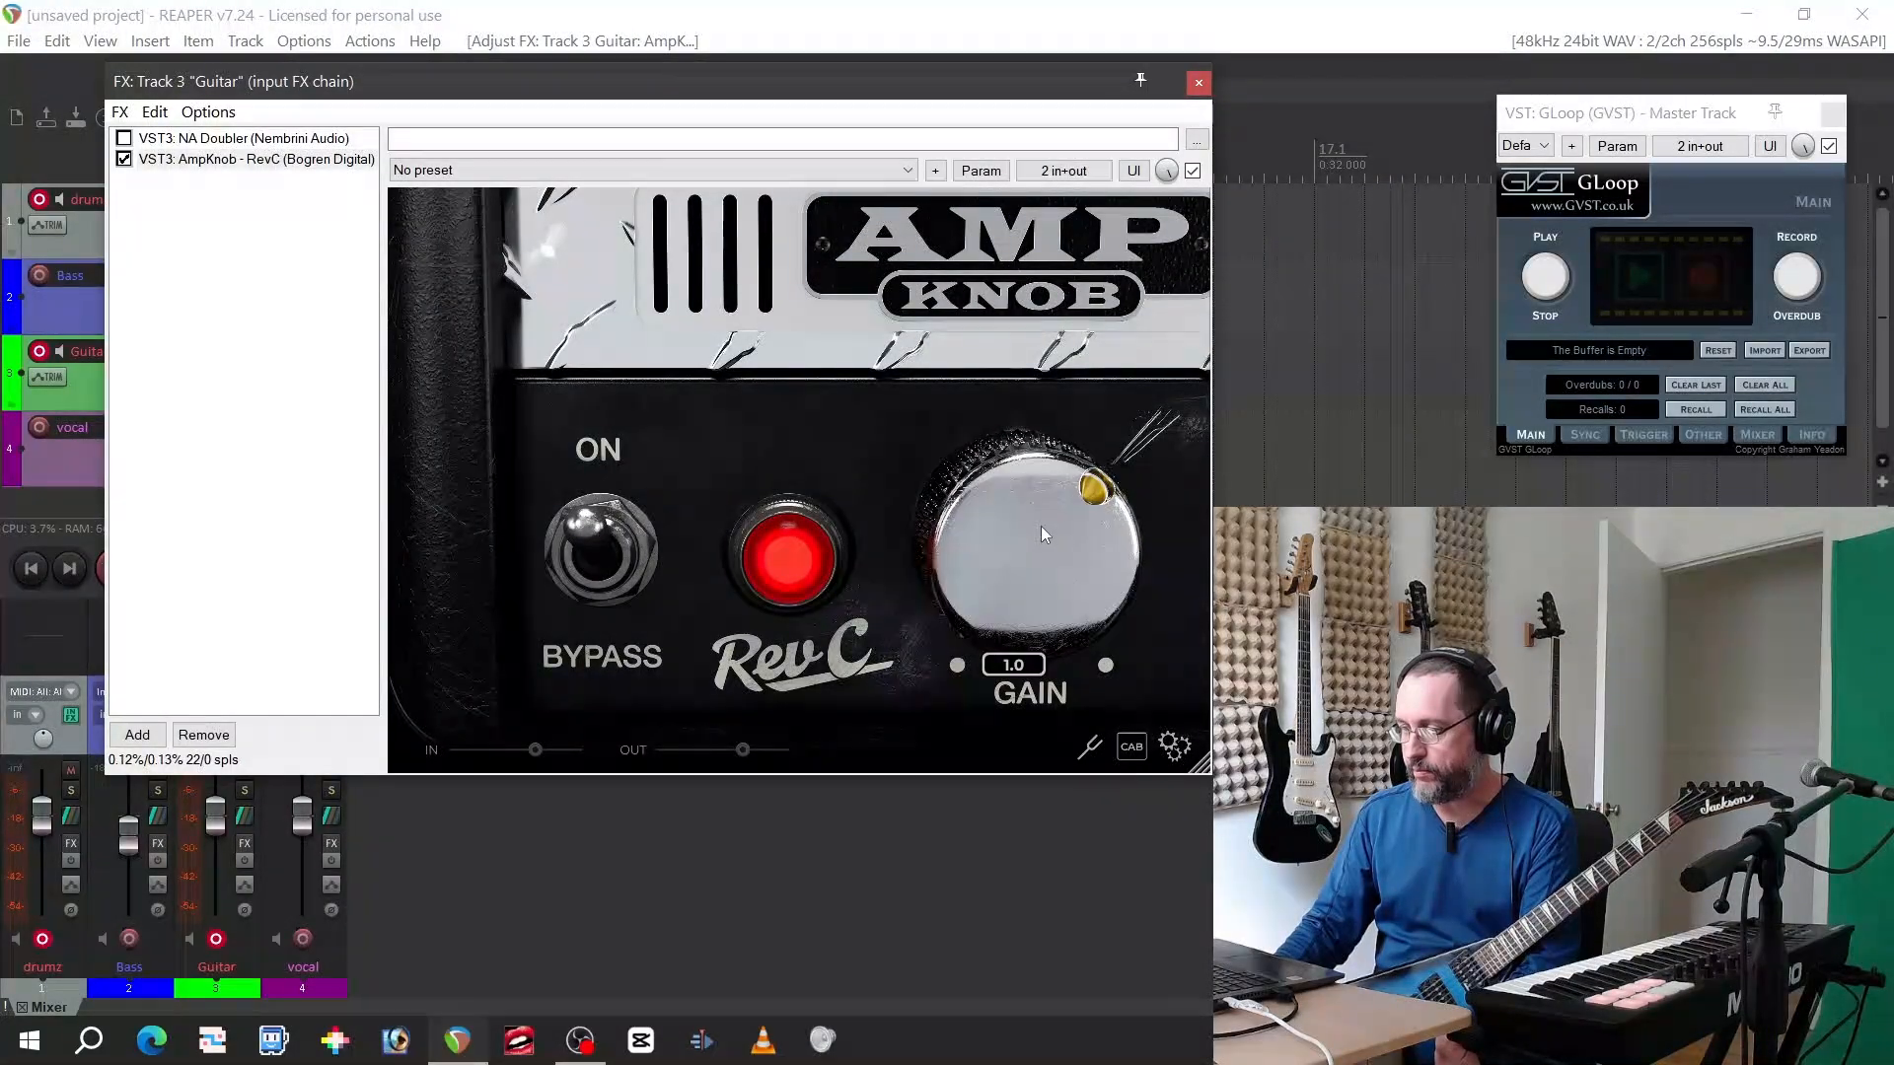
click(596, 550)
click(595, 551)
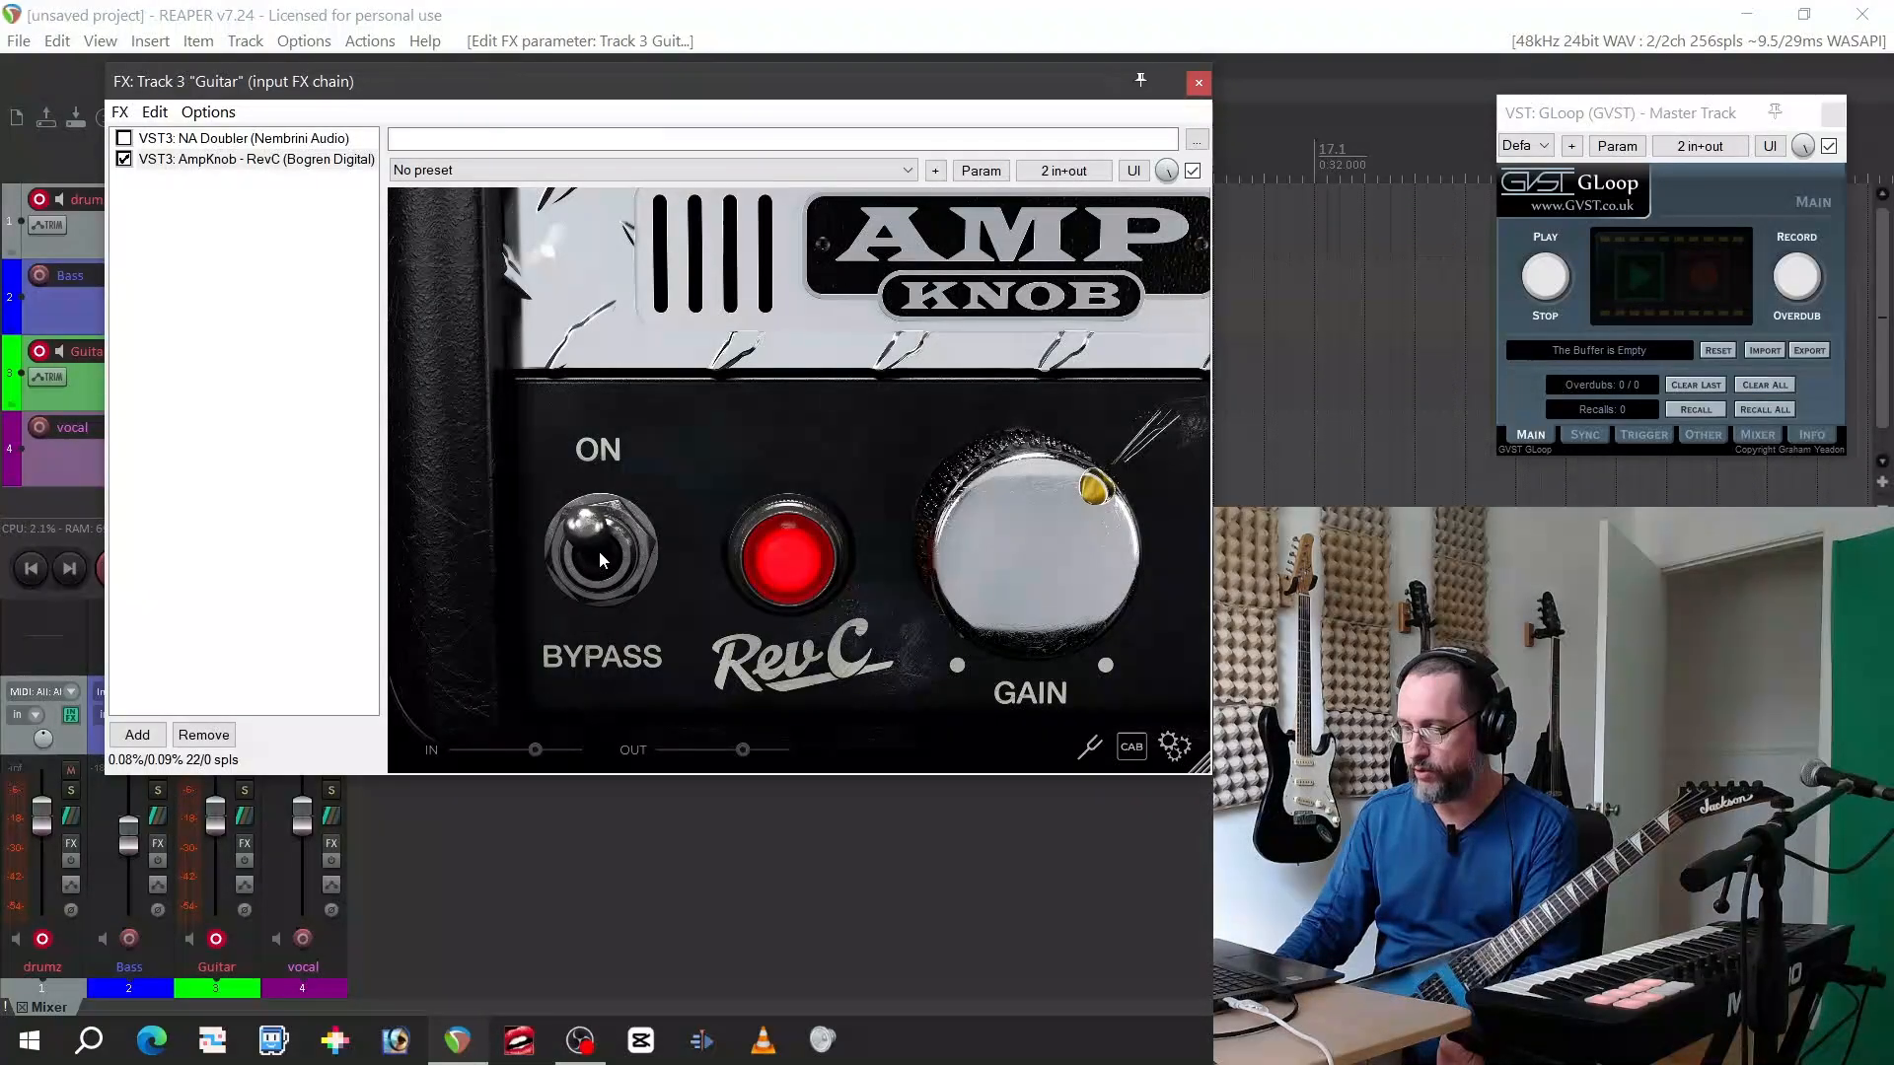
click(599, 551)
click(599, 552)
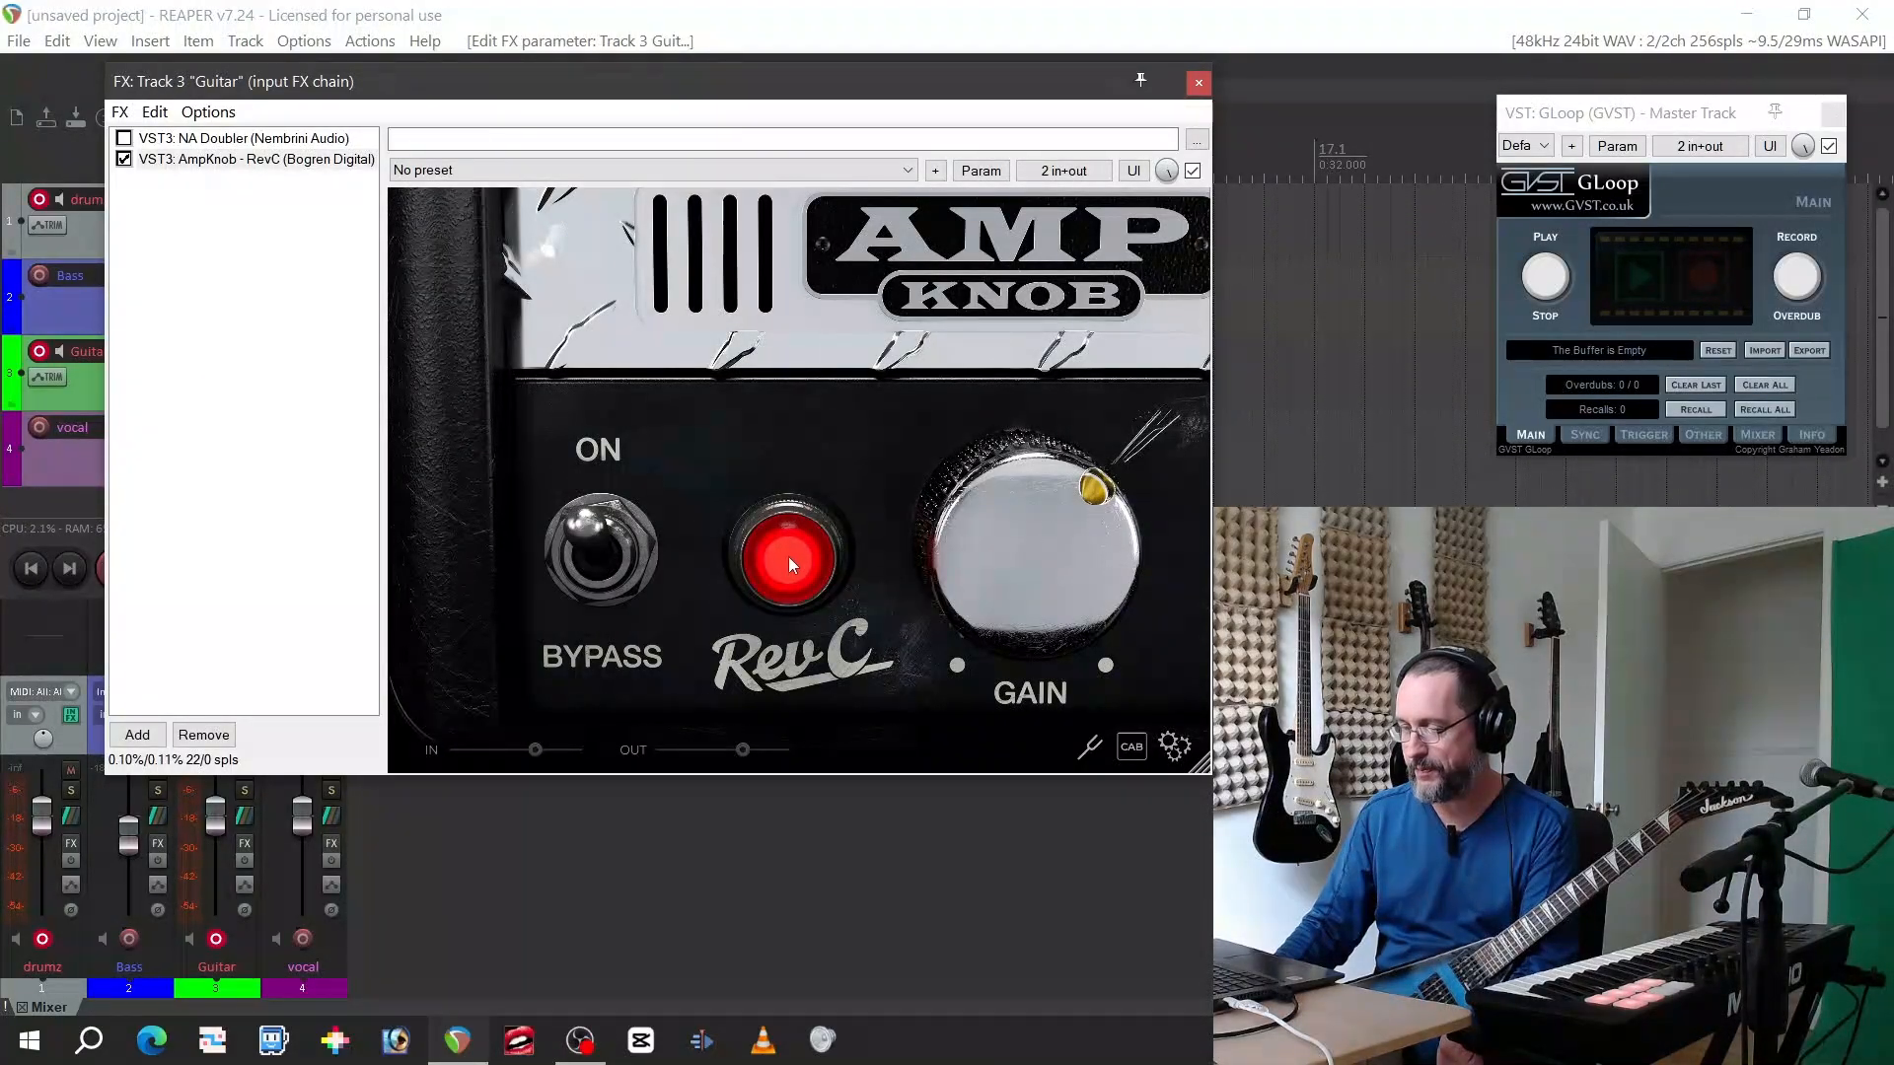
Check the guitar's tuning with the RevC amp's built-in tuner, then close the tuner
click(1090, 750)
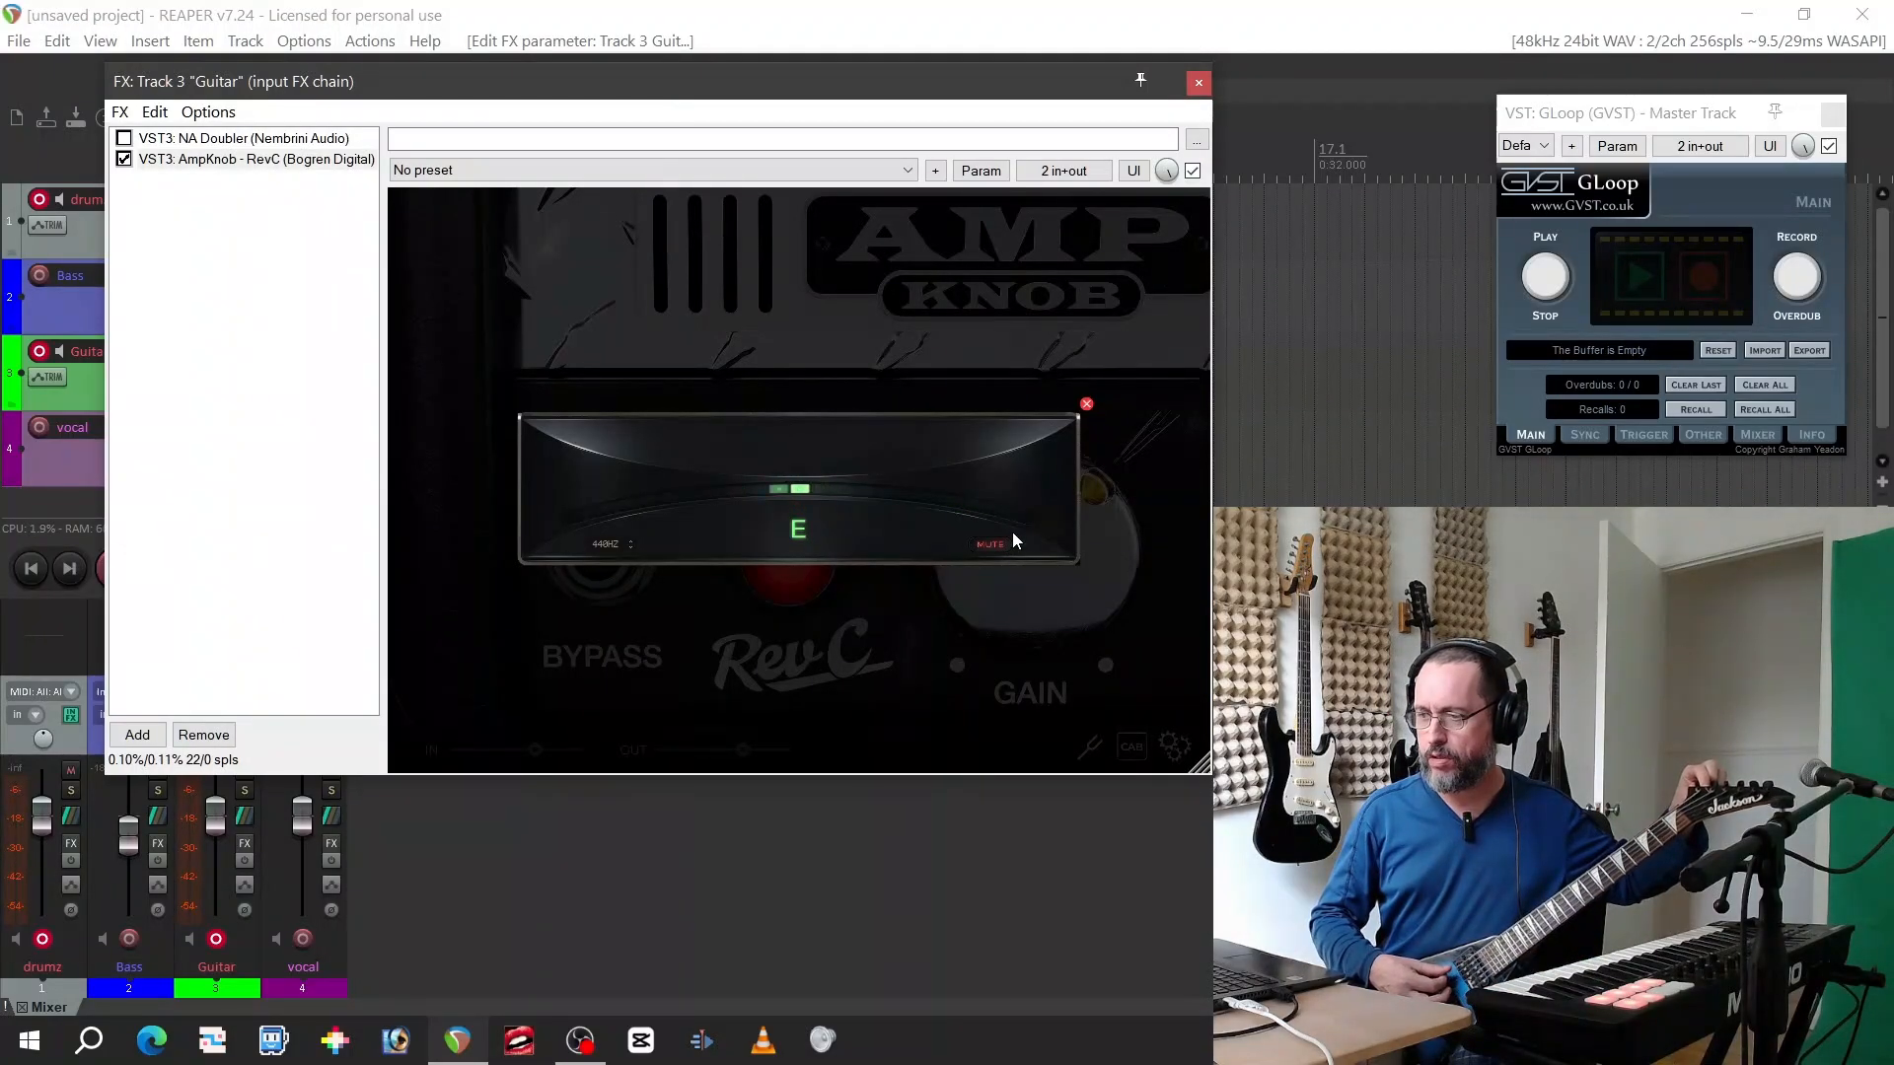
click(1087, 404)
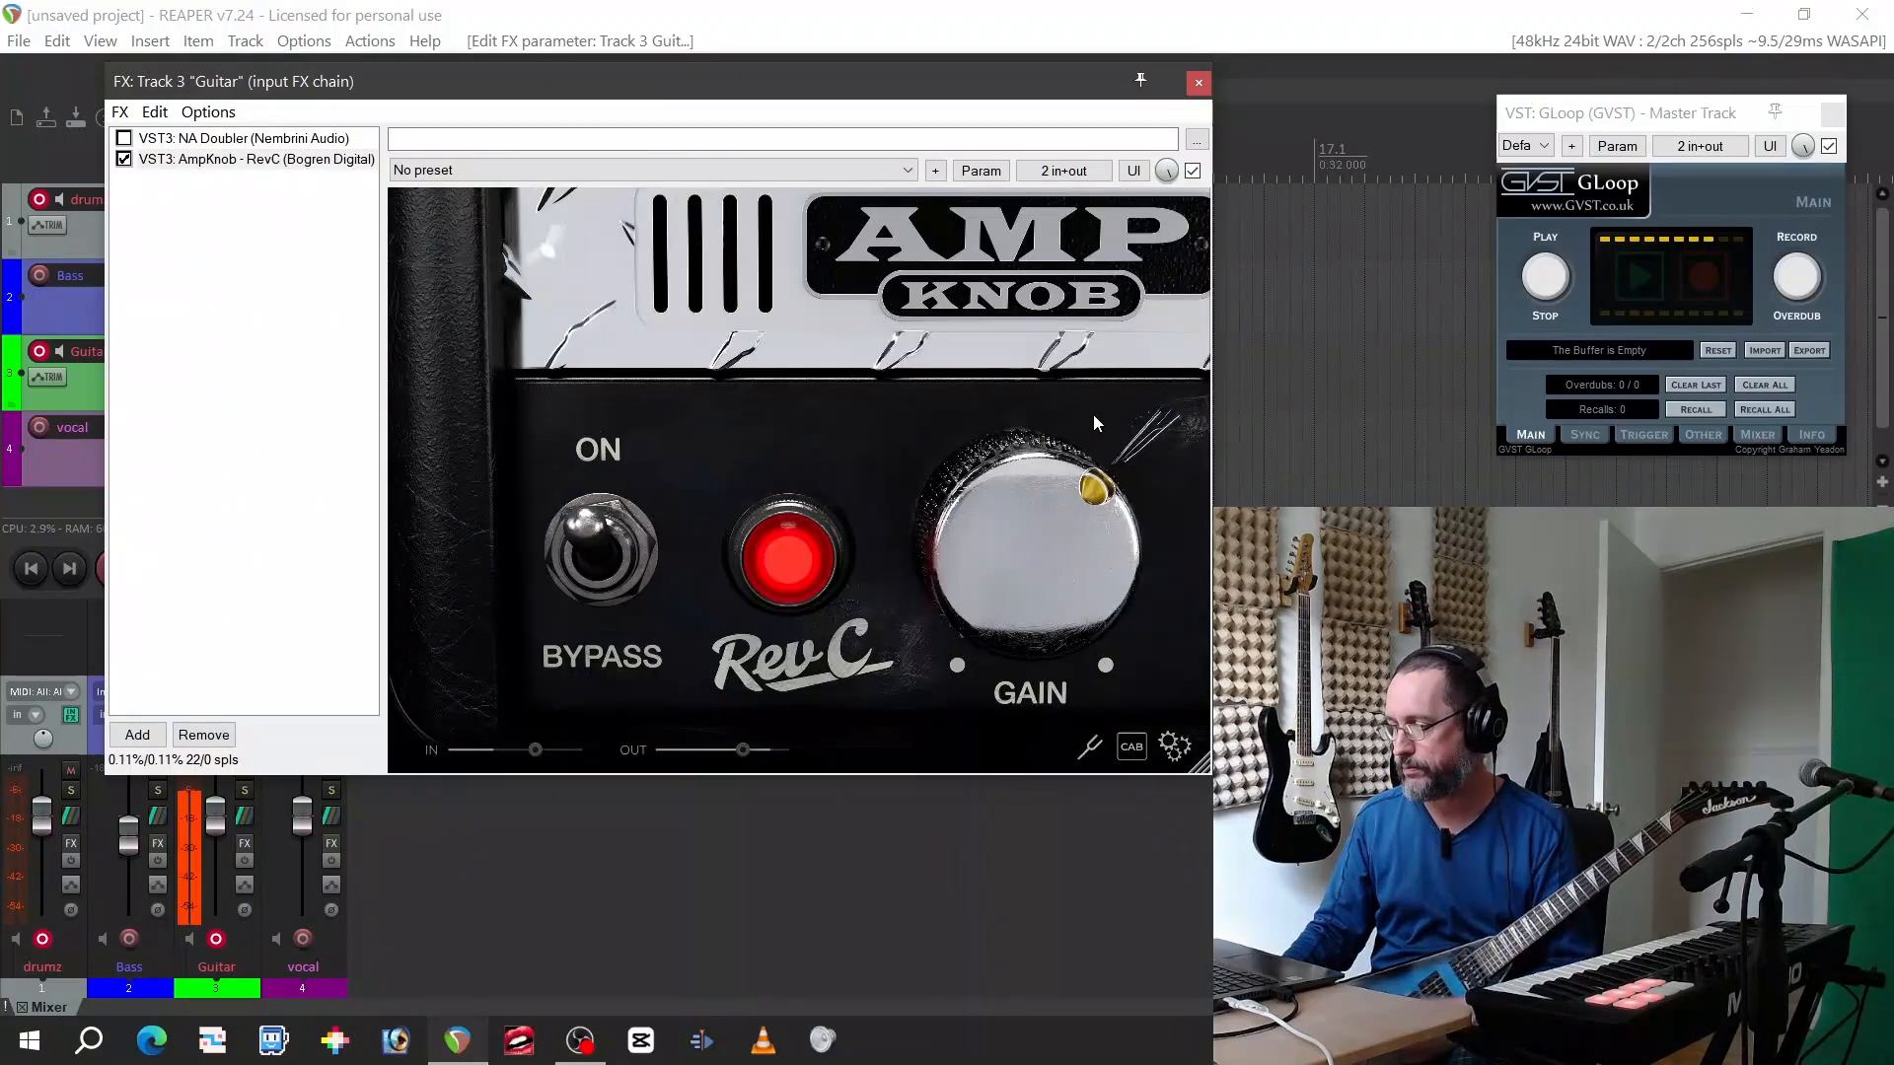
Try the RevC cabinet options by switching to No cab, then restore Matched cab
click(1130, 748)
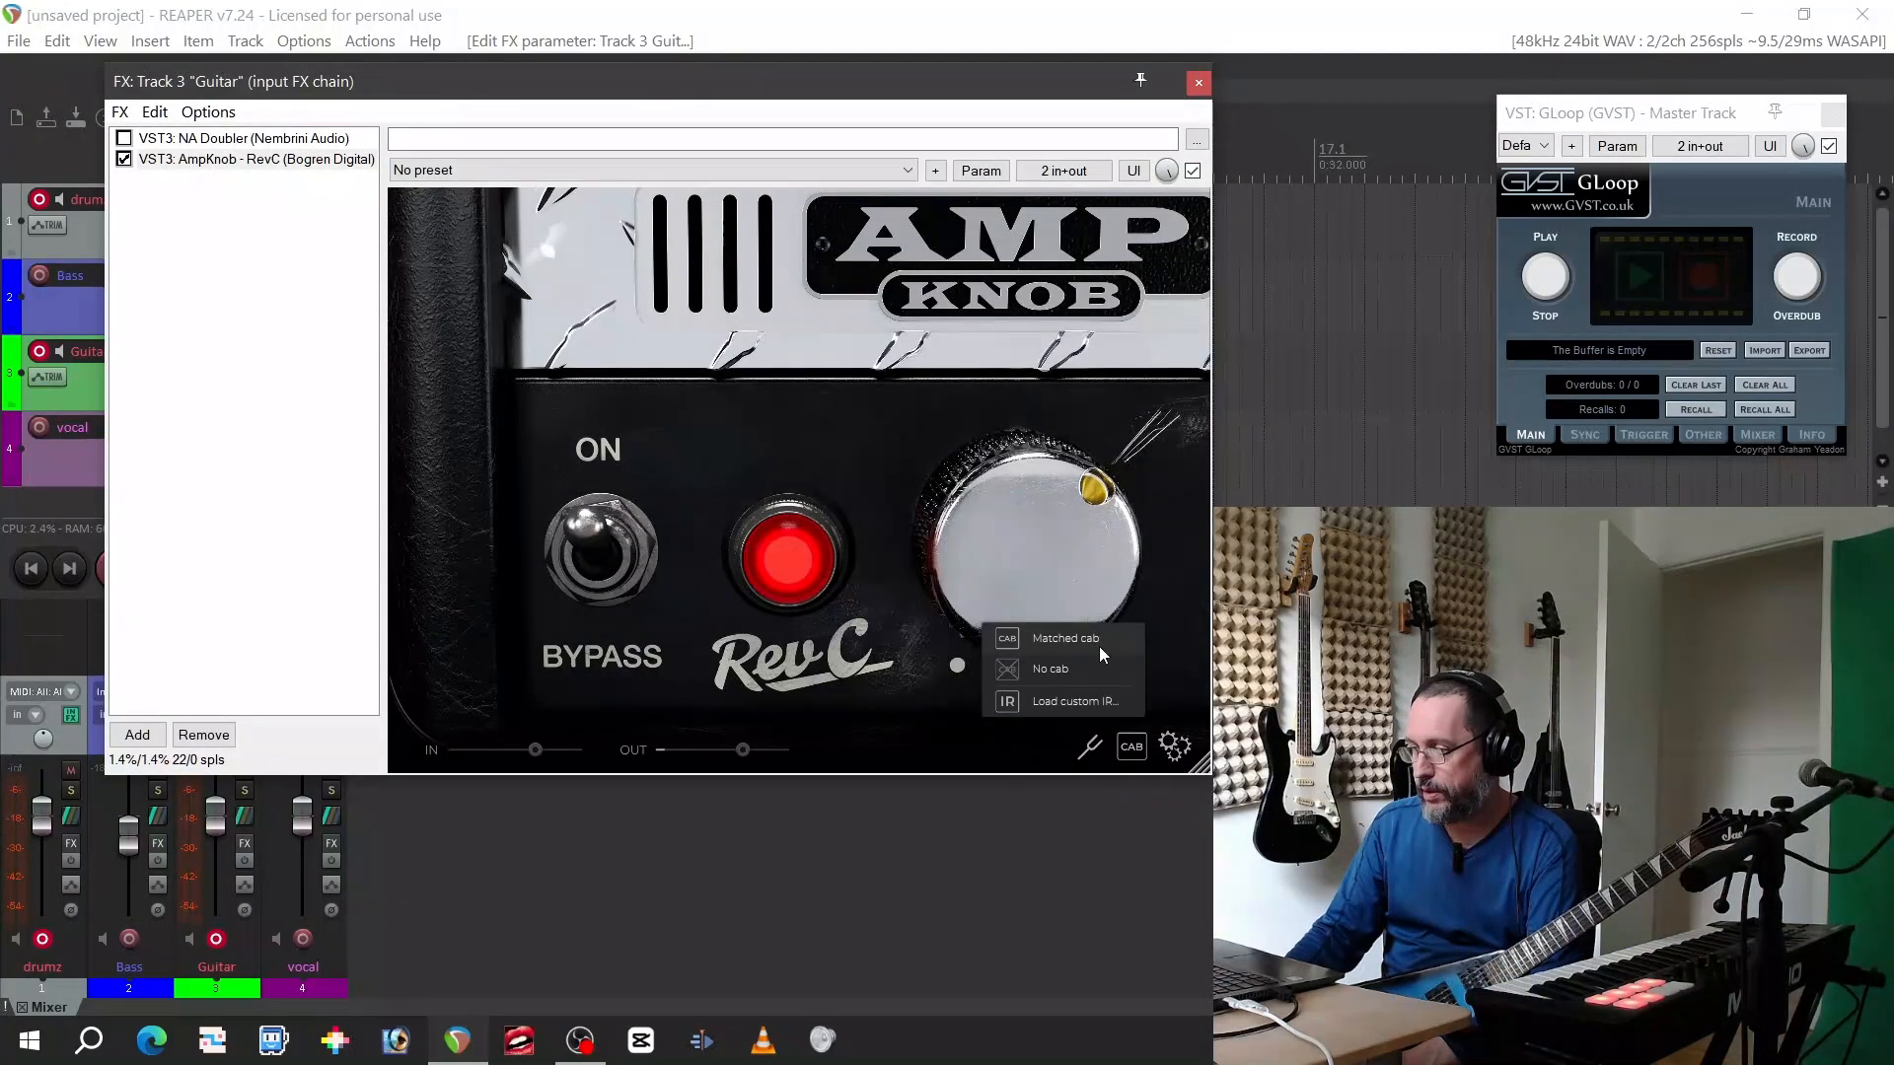
click(1063, 642)
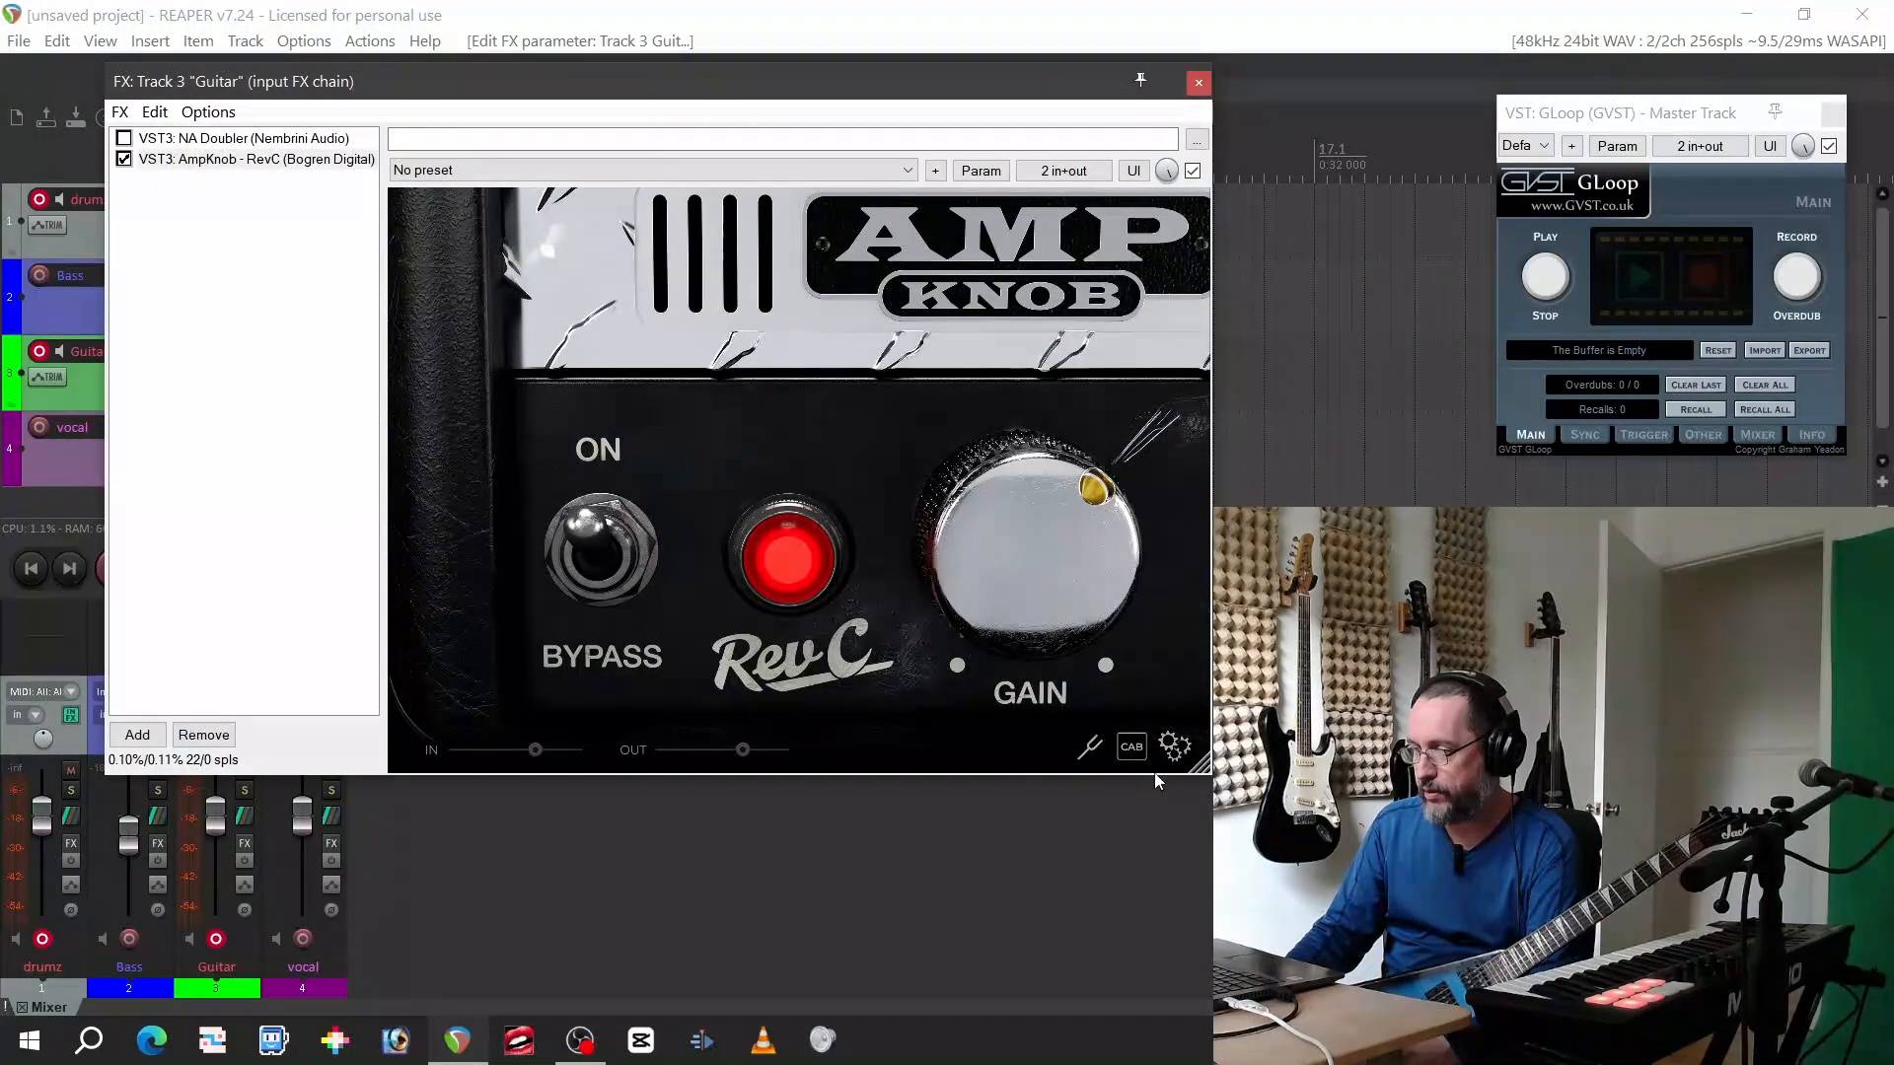
click(1130, 747)
click(1086, 665)
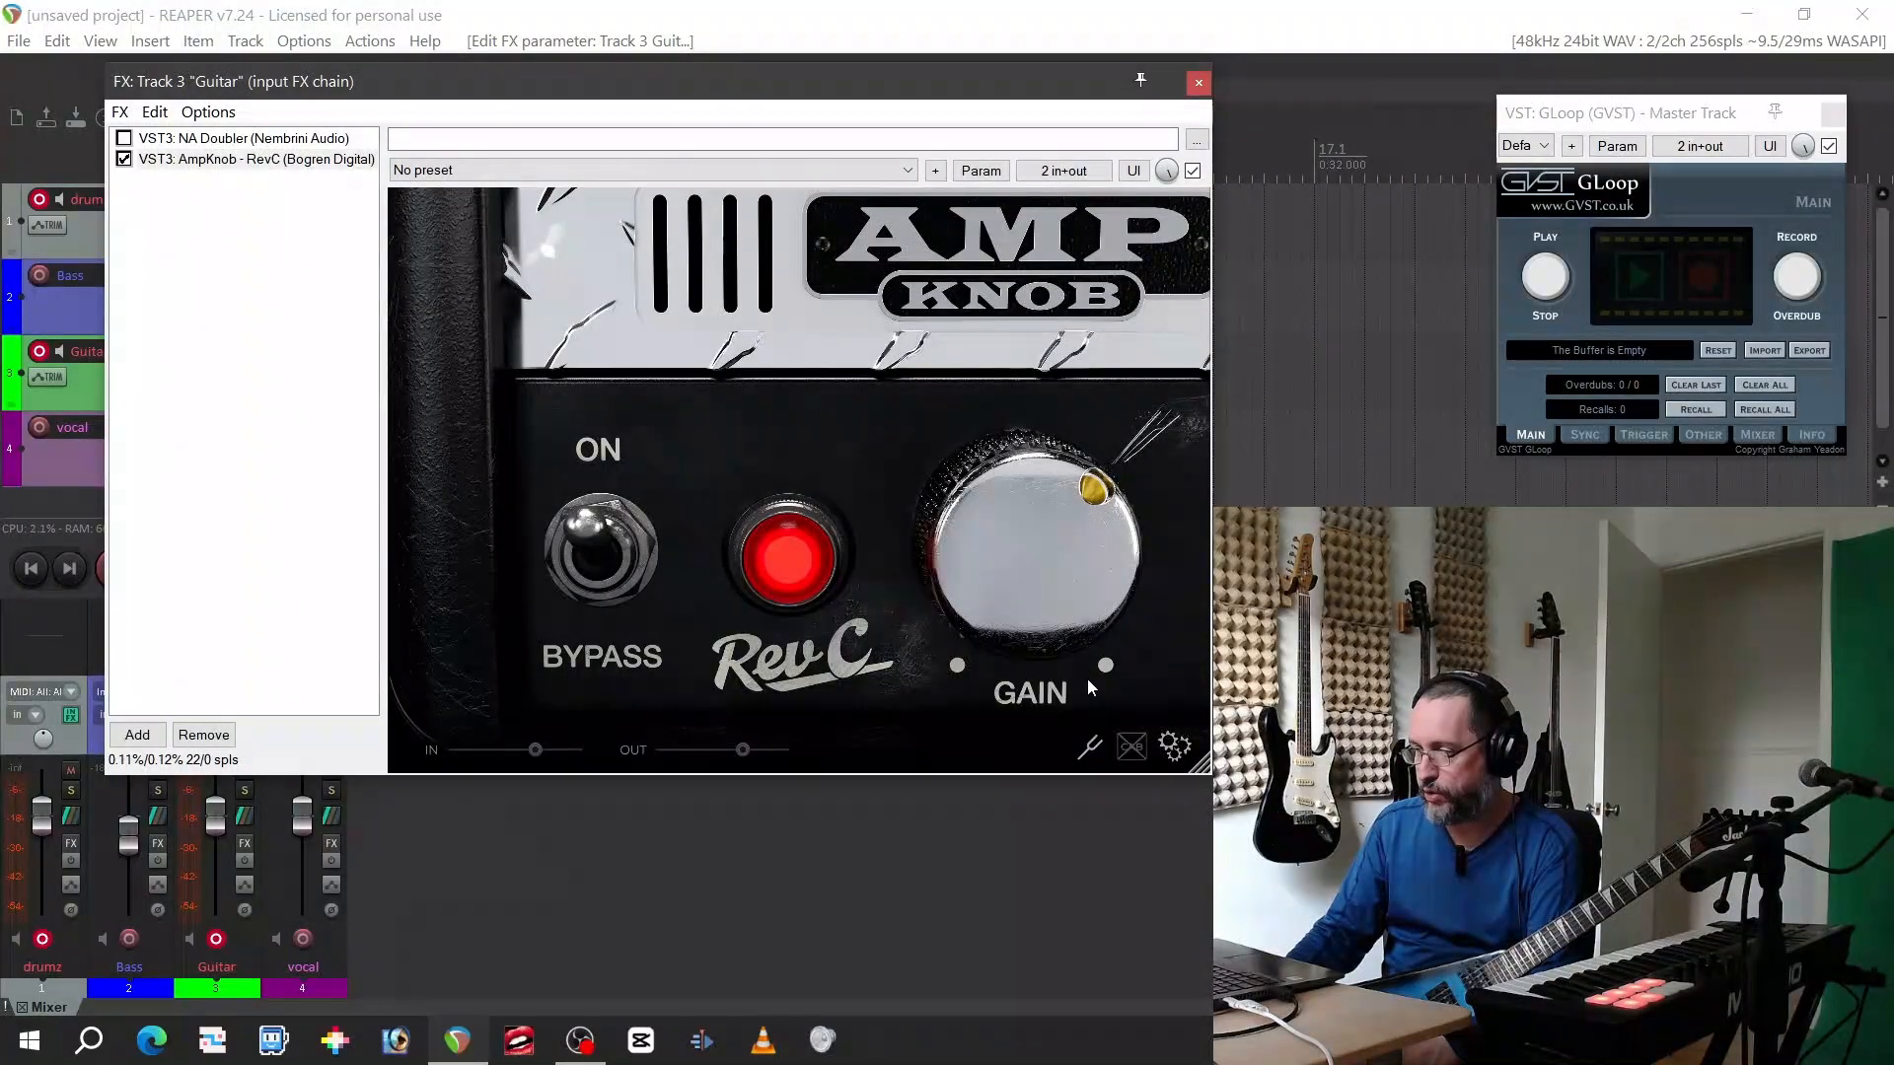
click(1132, 748)
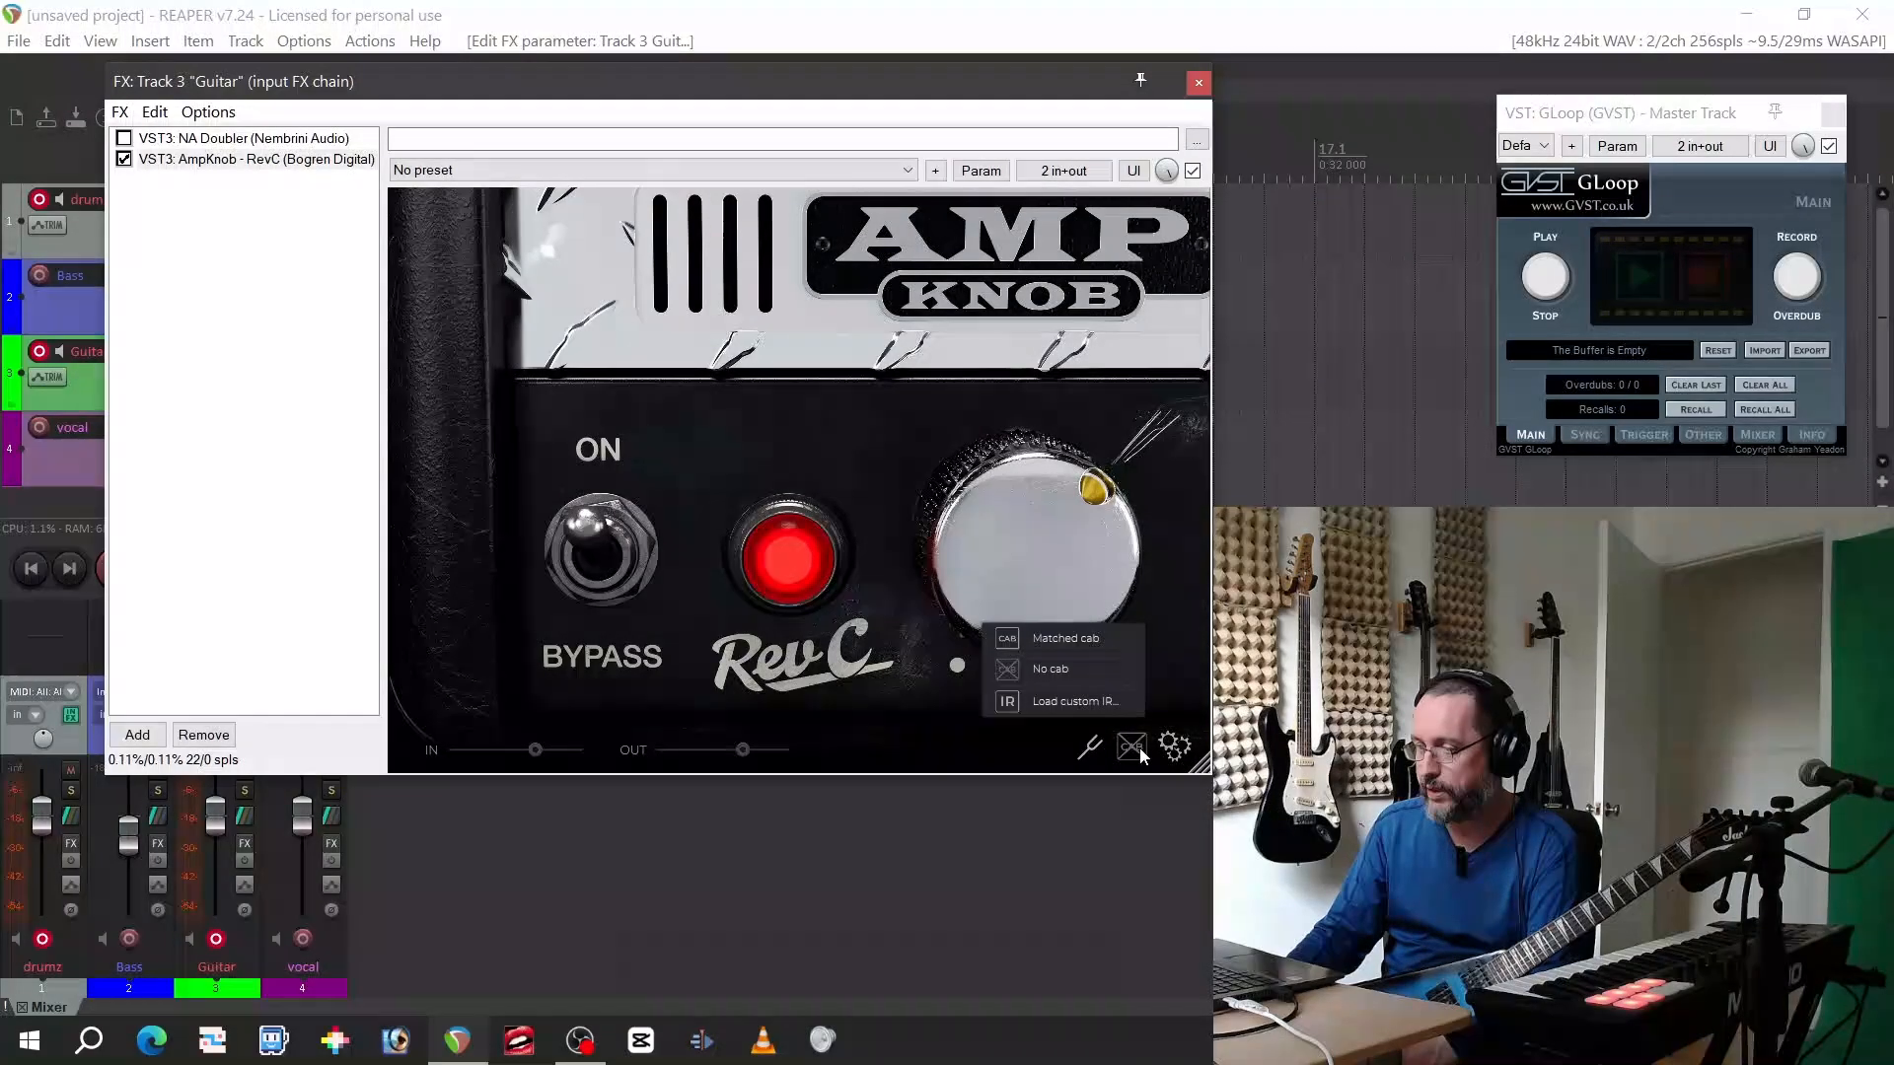
click(1164, 582)
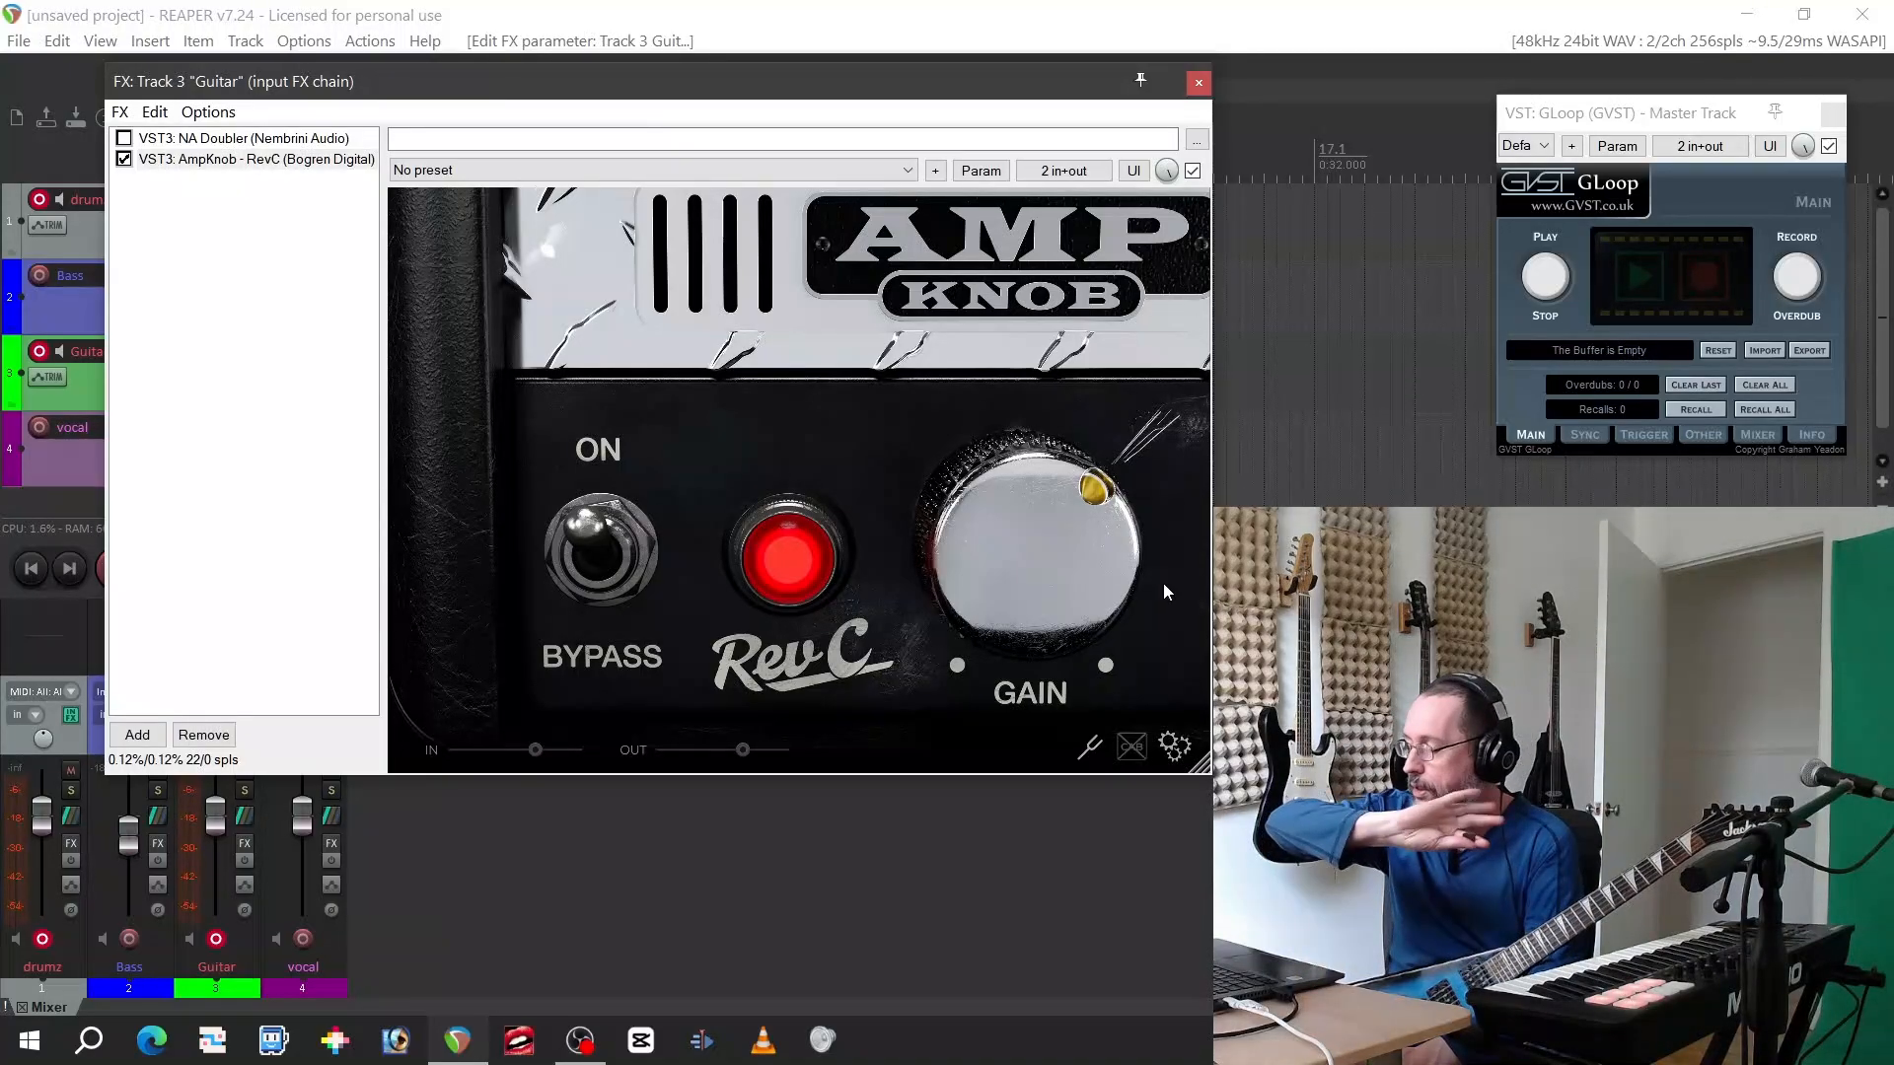
click(1128, 752)
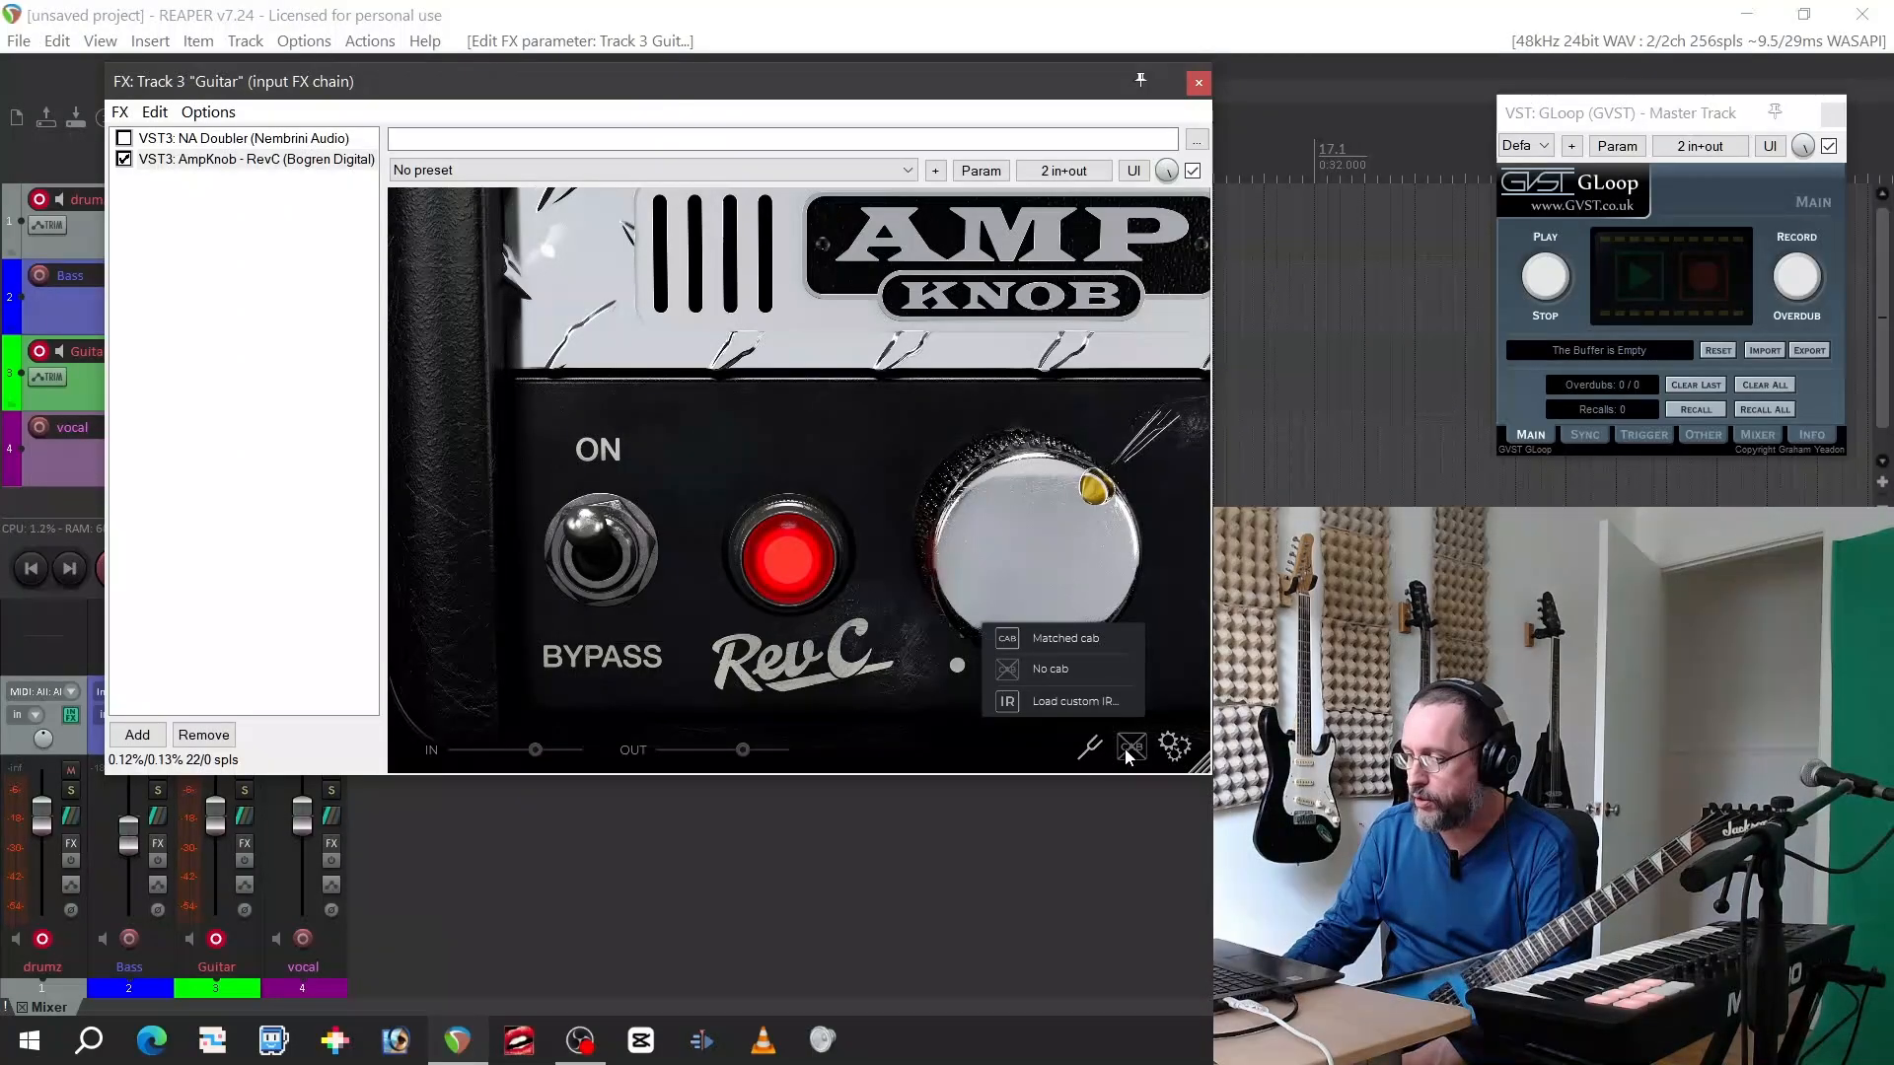
click(1130, 639)
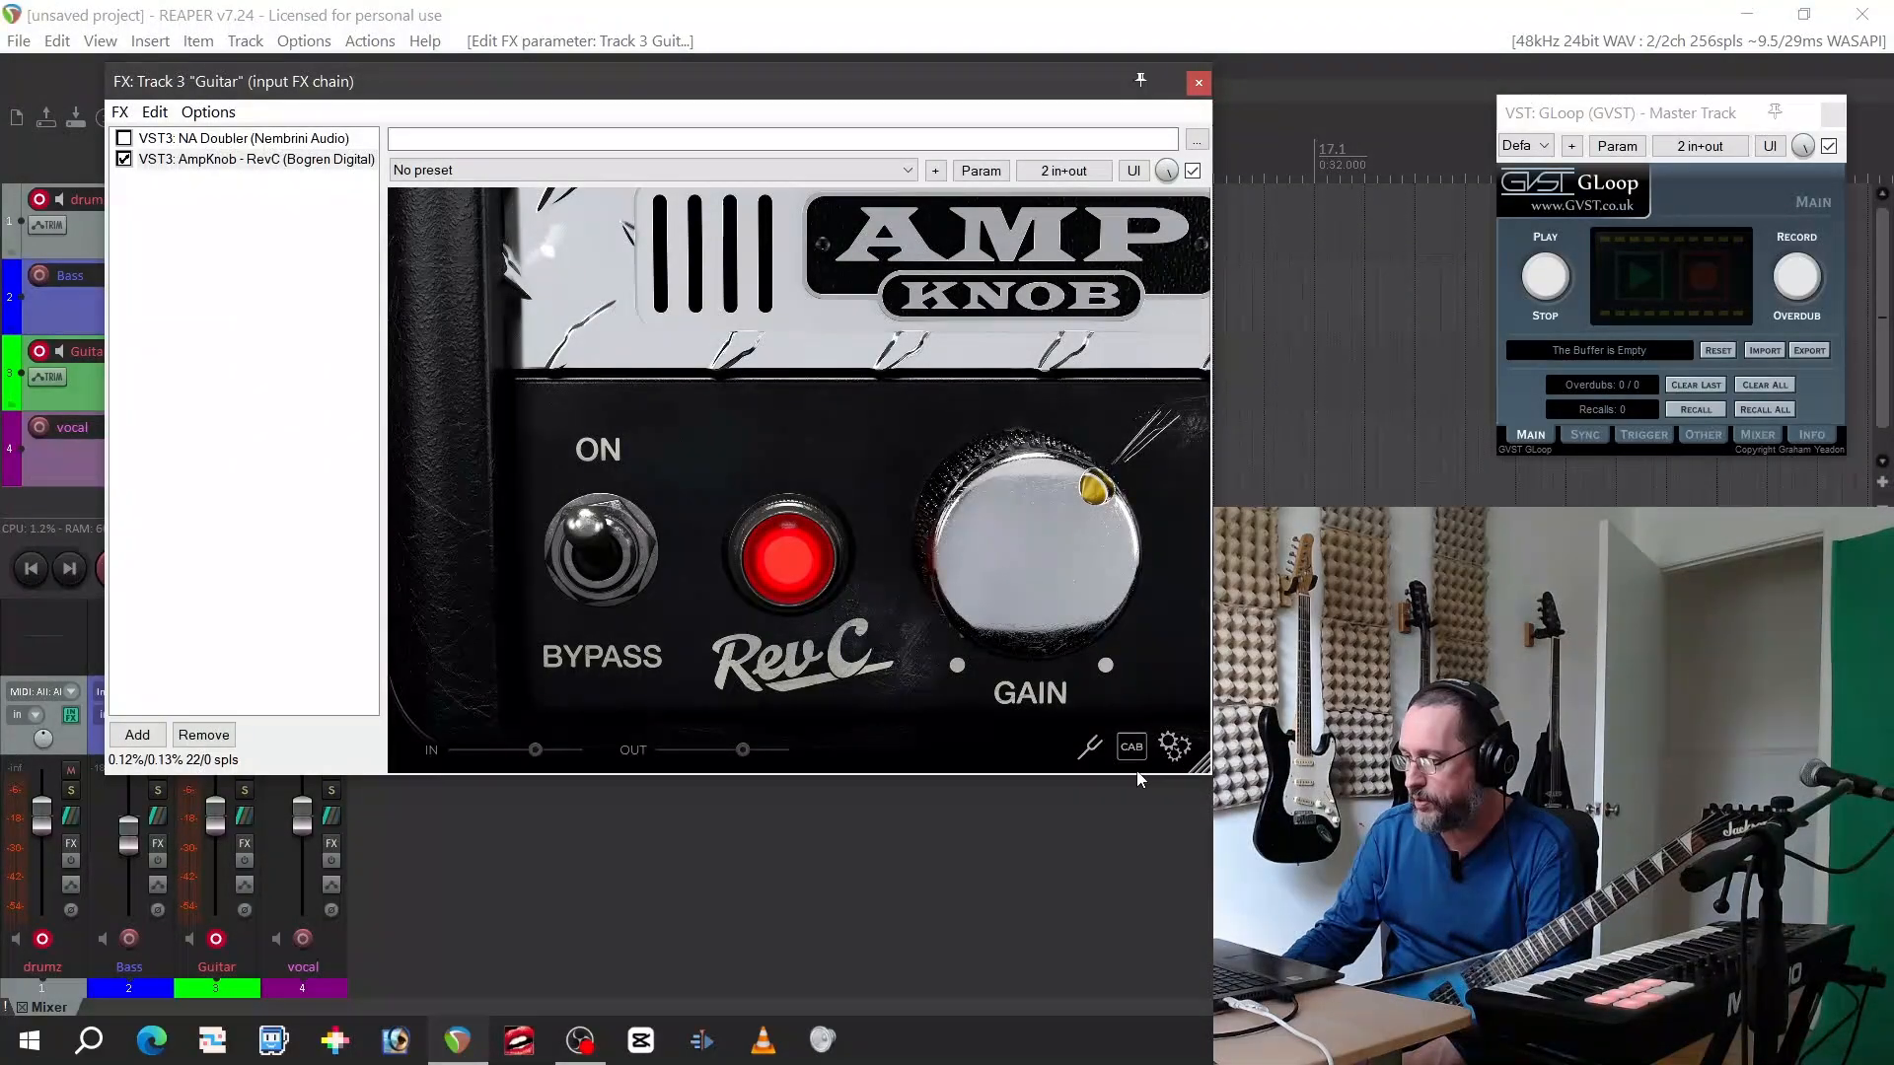
Set the RevC amp's input mode to Stereo and view the NA Doubler in the guitar's effects chain
click(1174, 747)
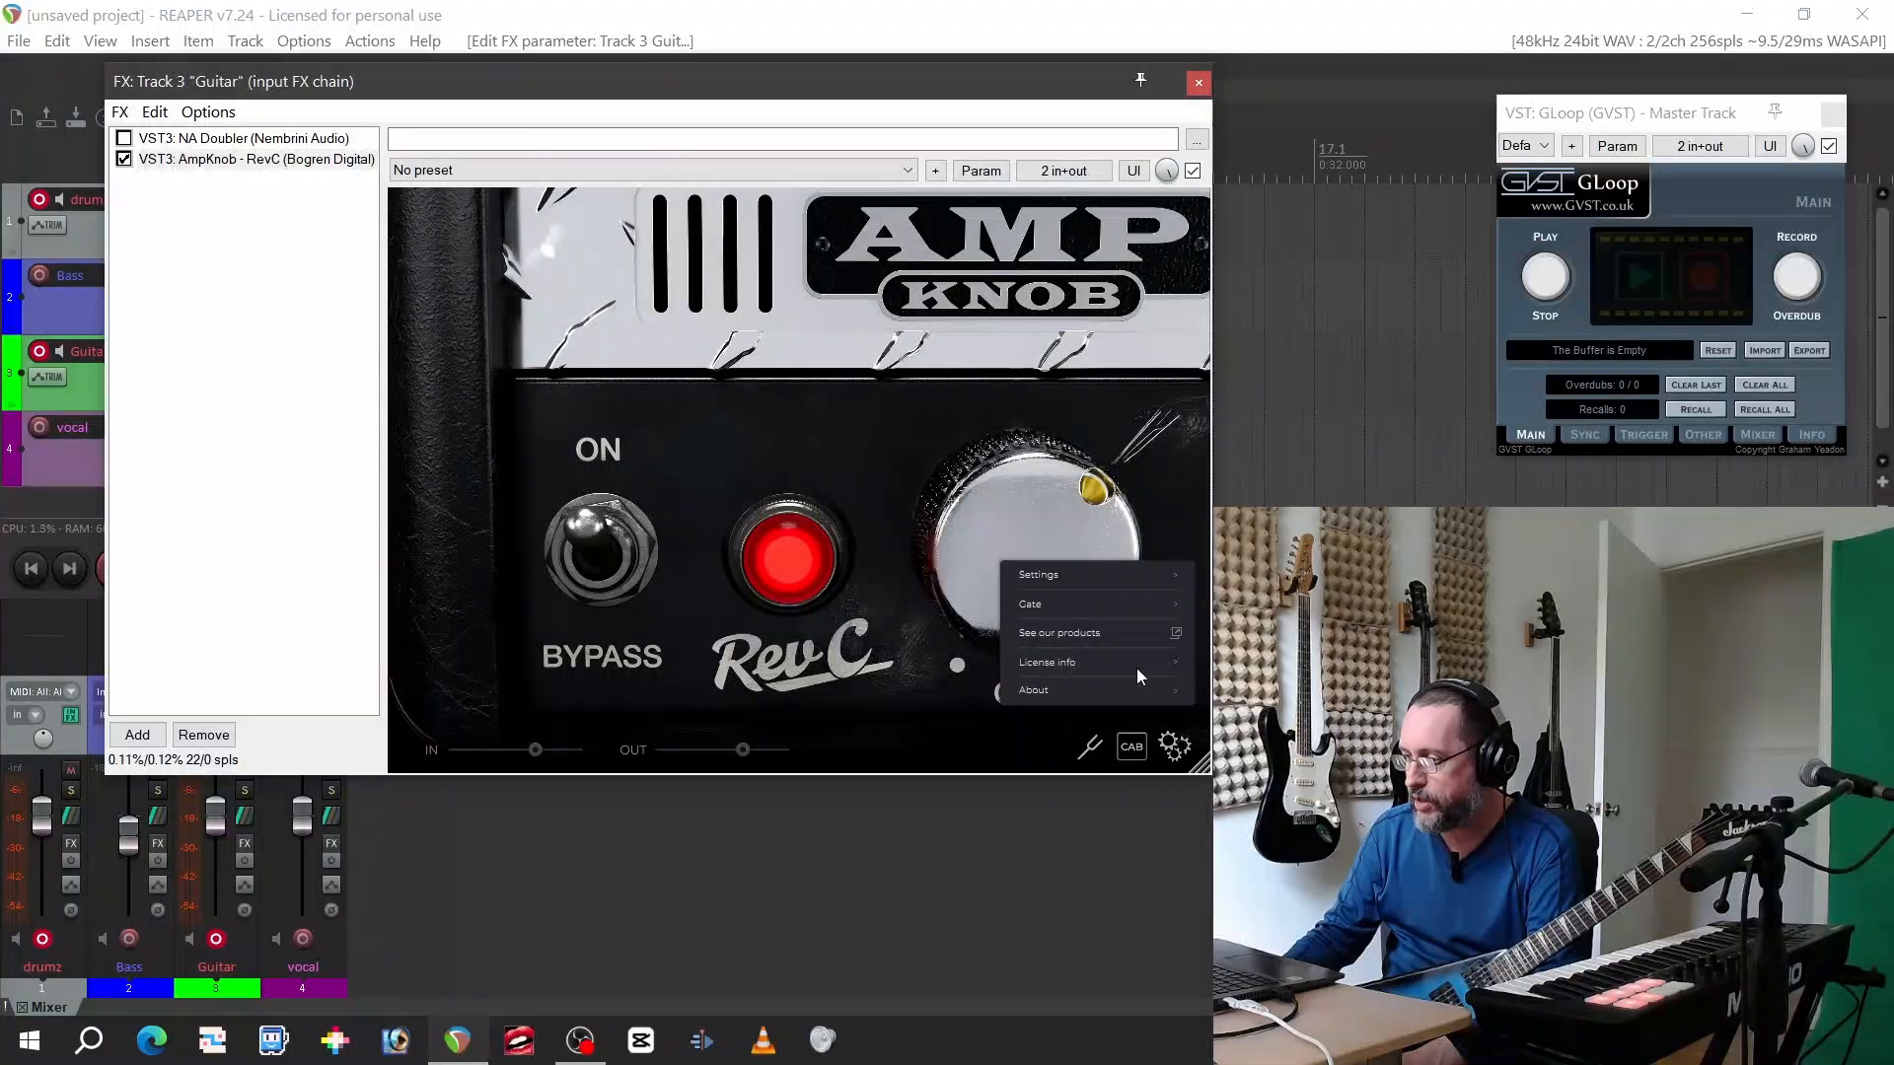
click(1083, 572)
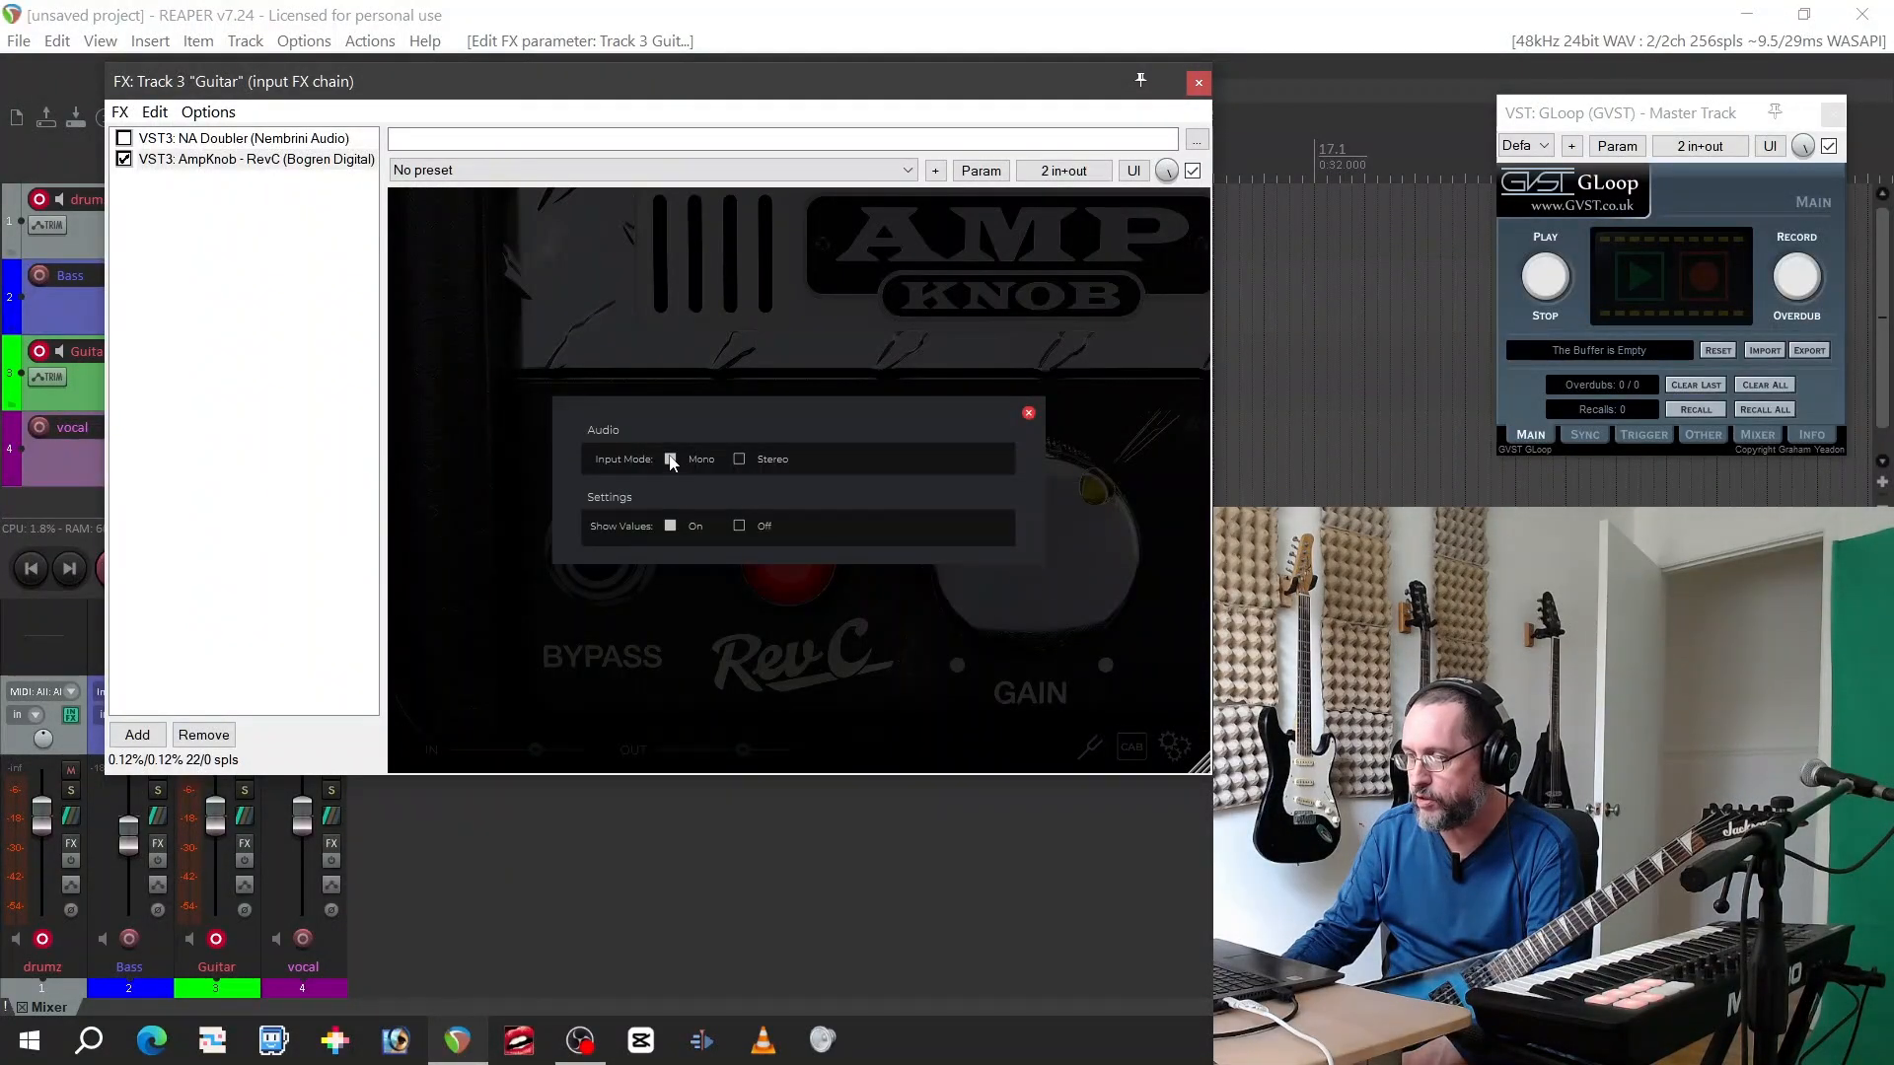
click(739, 460)
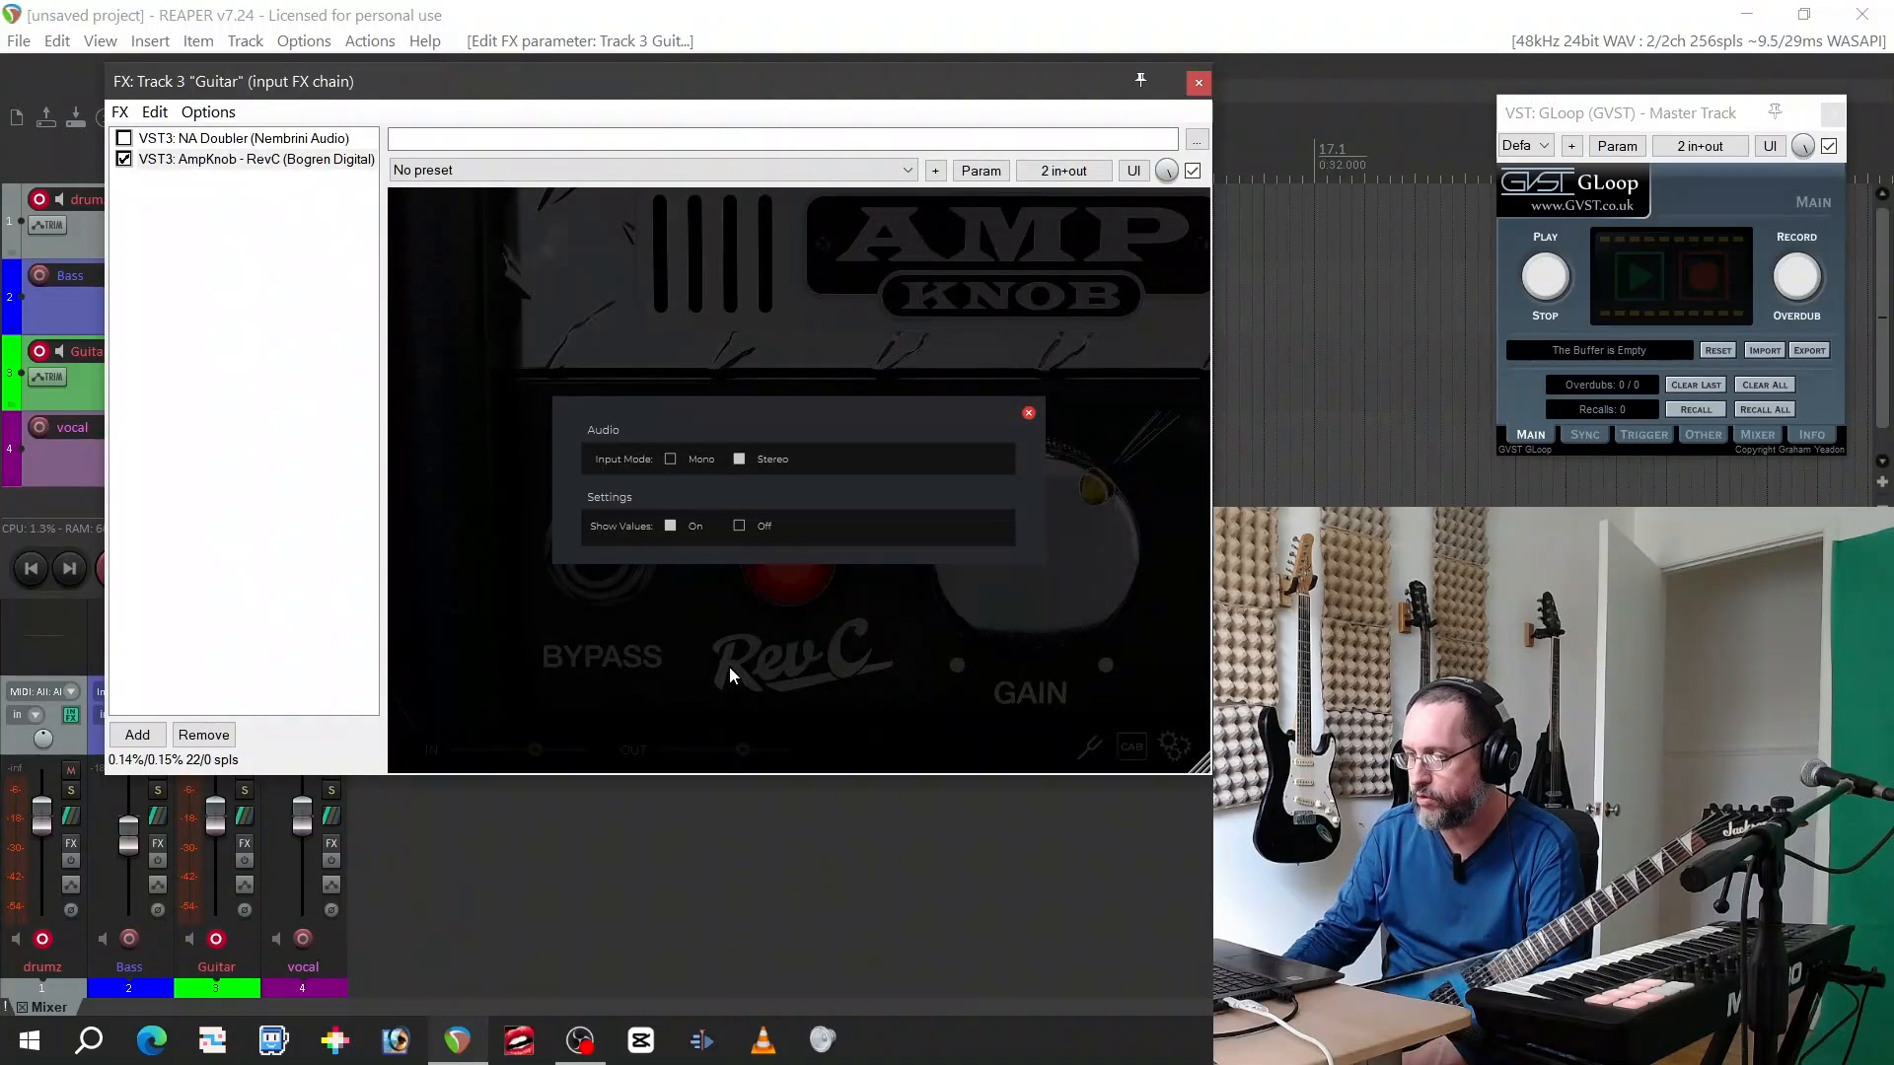
click(237, 140)
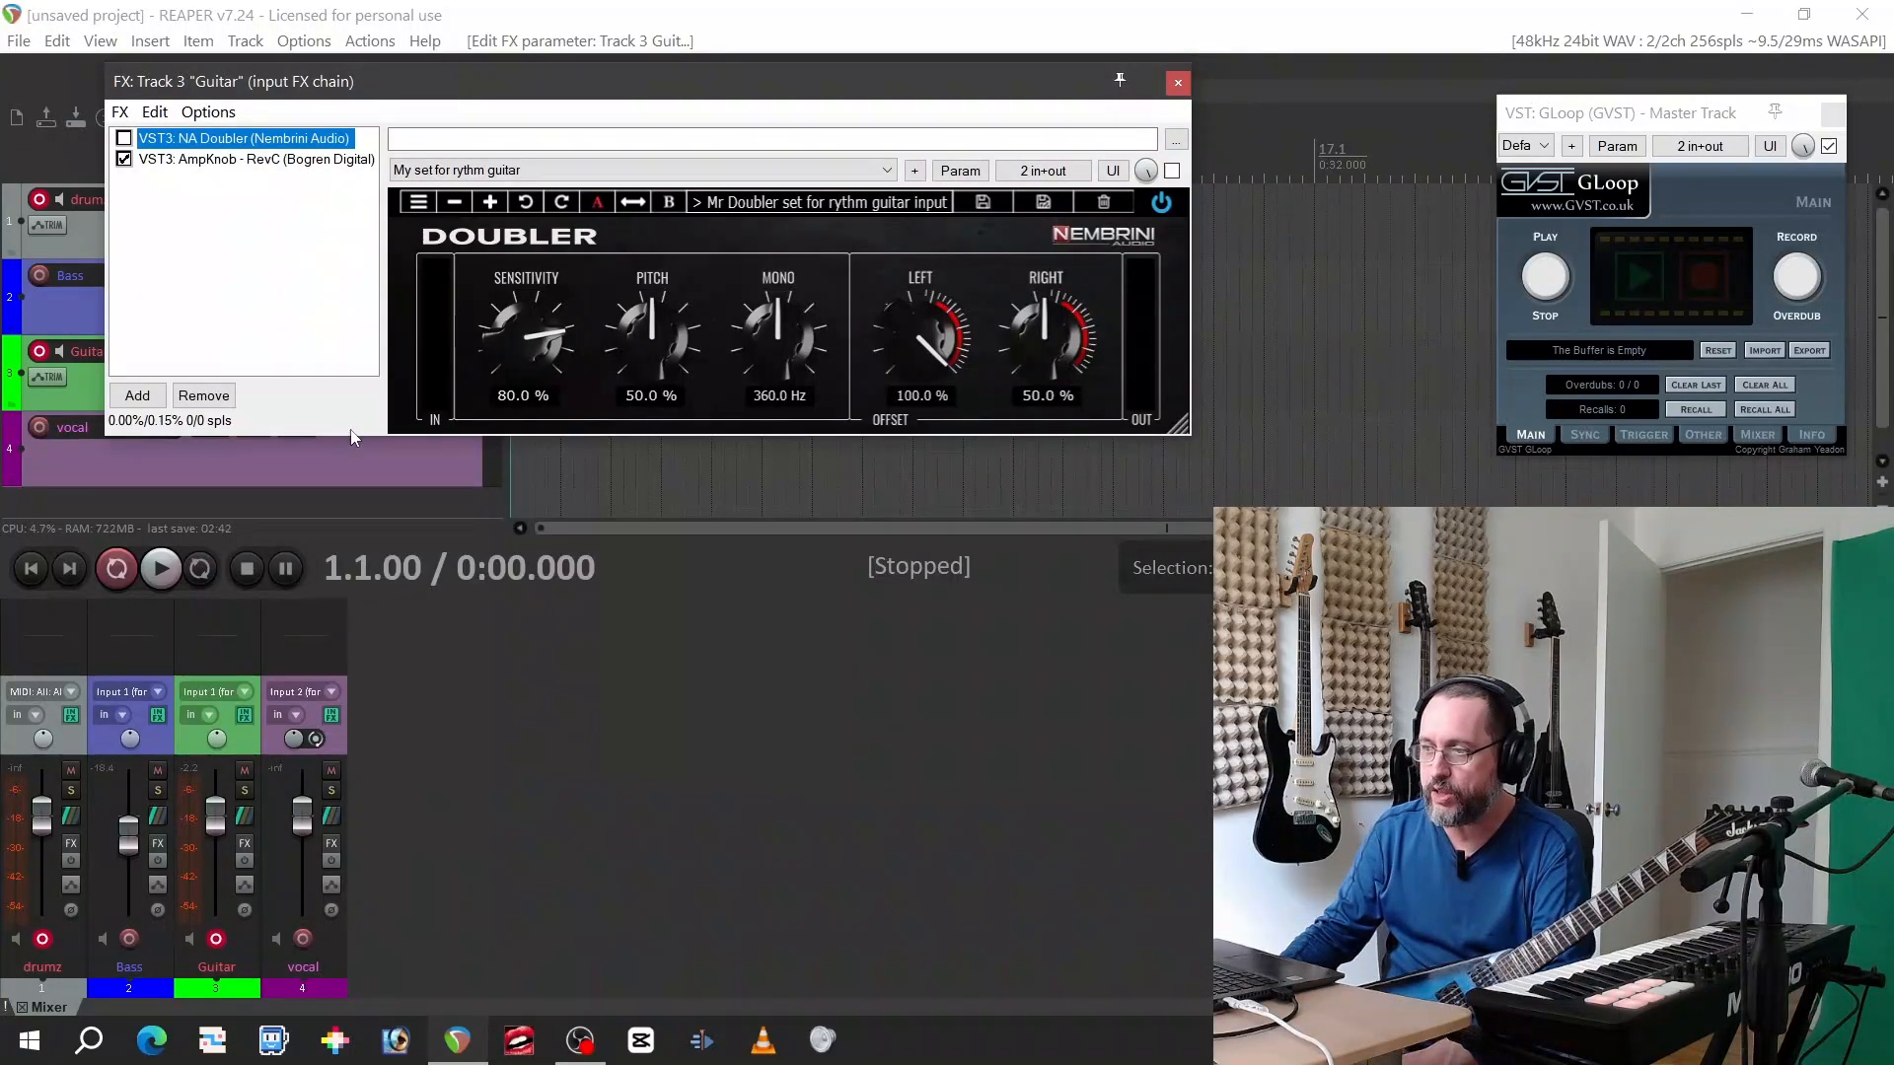
click(281, 160)
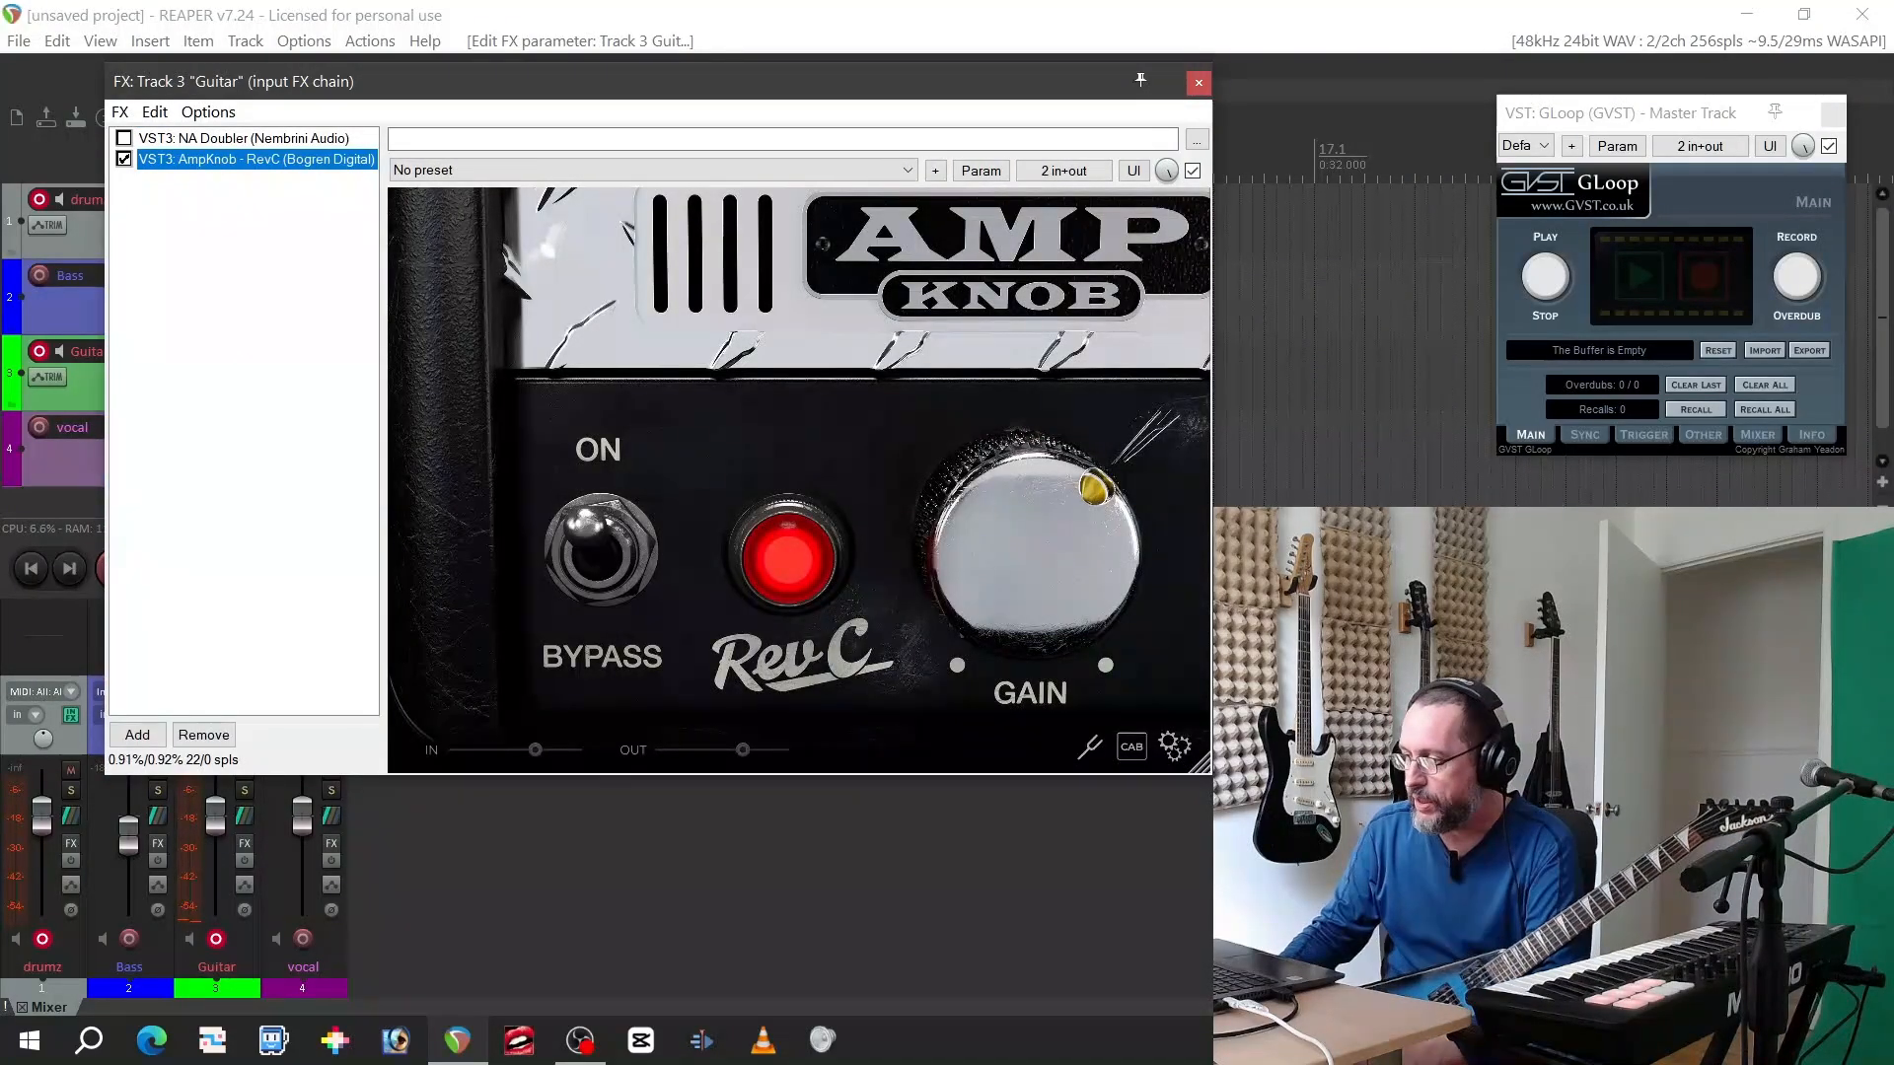
Review the RevC amp's noise gate options, including the gate threshold, and close them
click(1174, 746)
click(1104, 605)
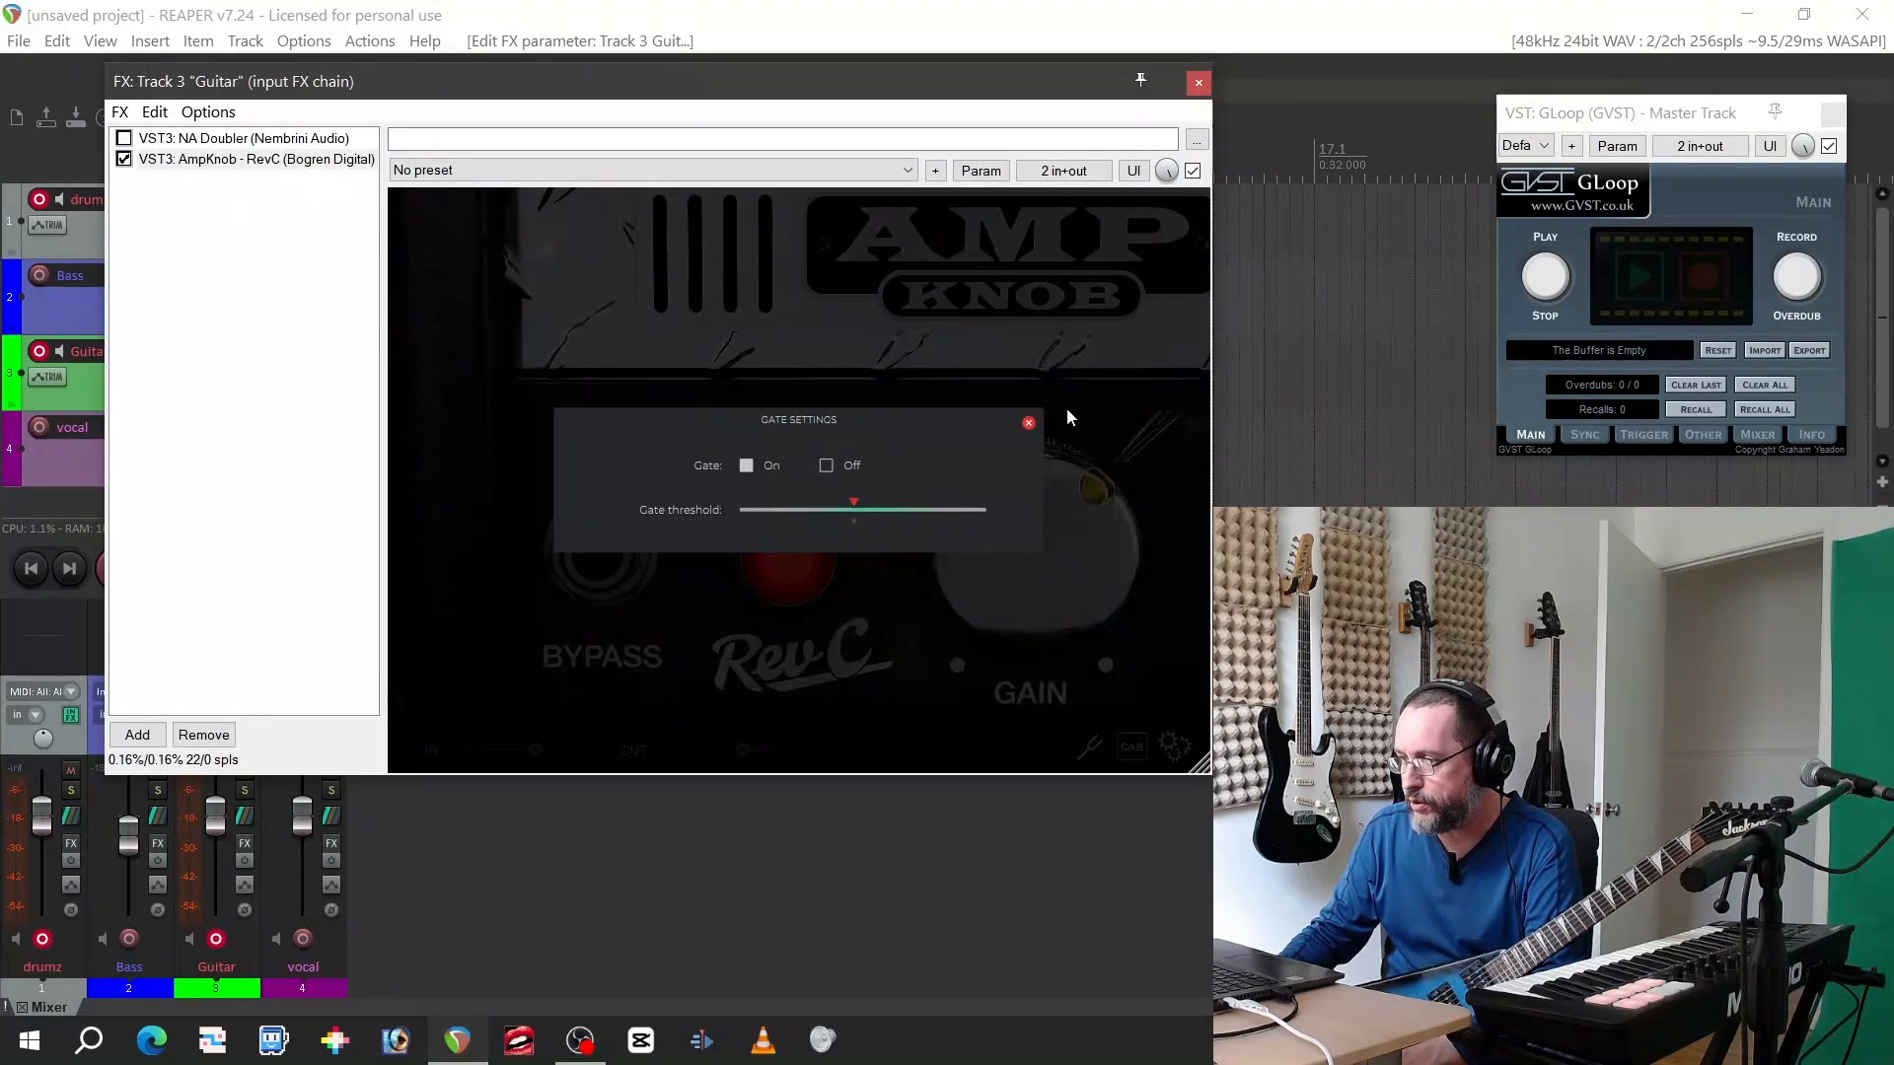
click(1028, 424)
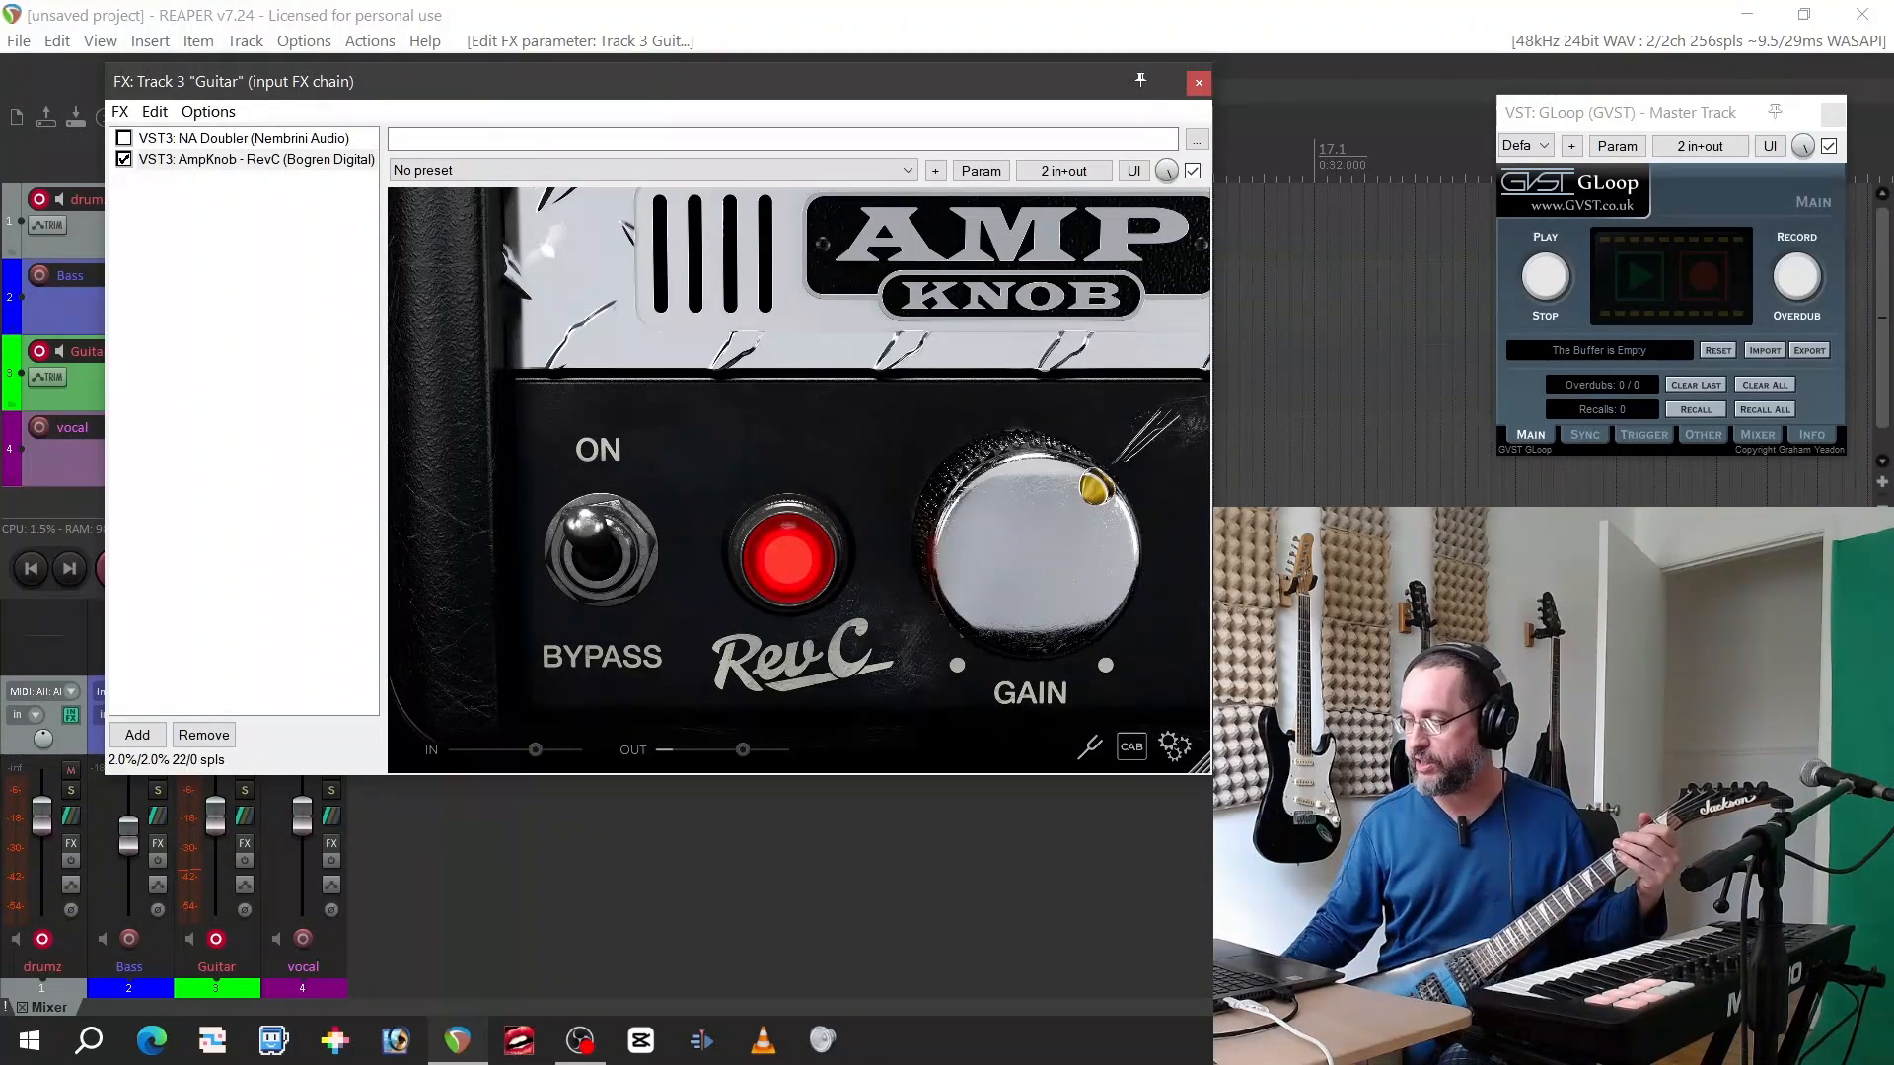
Try the RevC amp at maximum gain, then return the gain to 1.0
drag(1050, 613, 1041, 60)
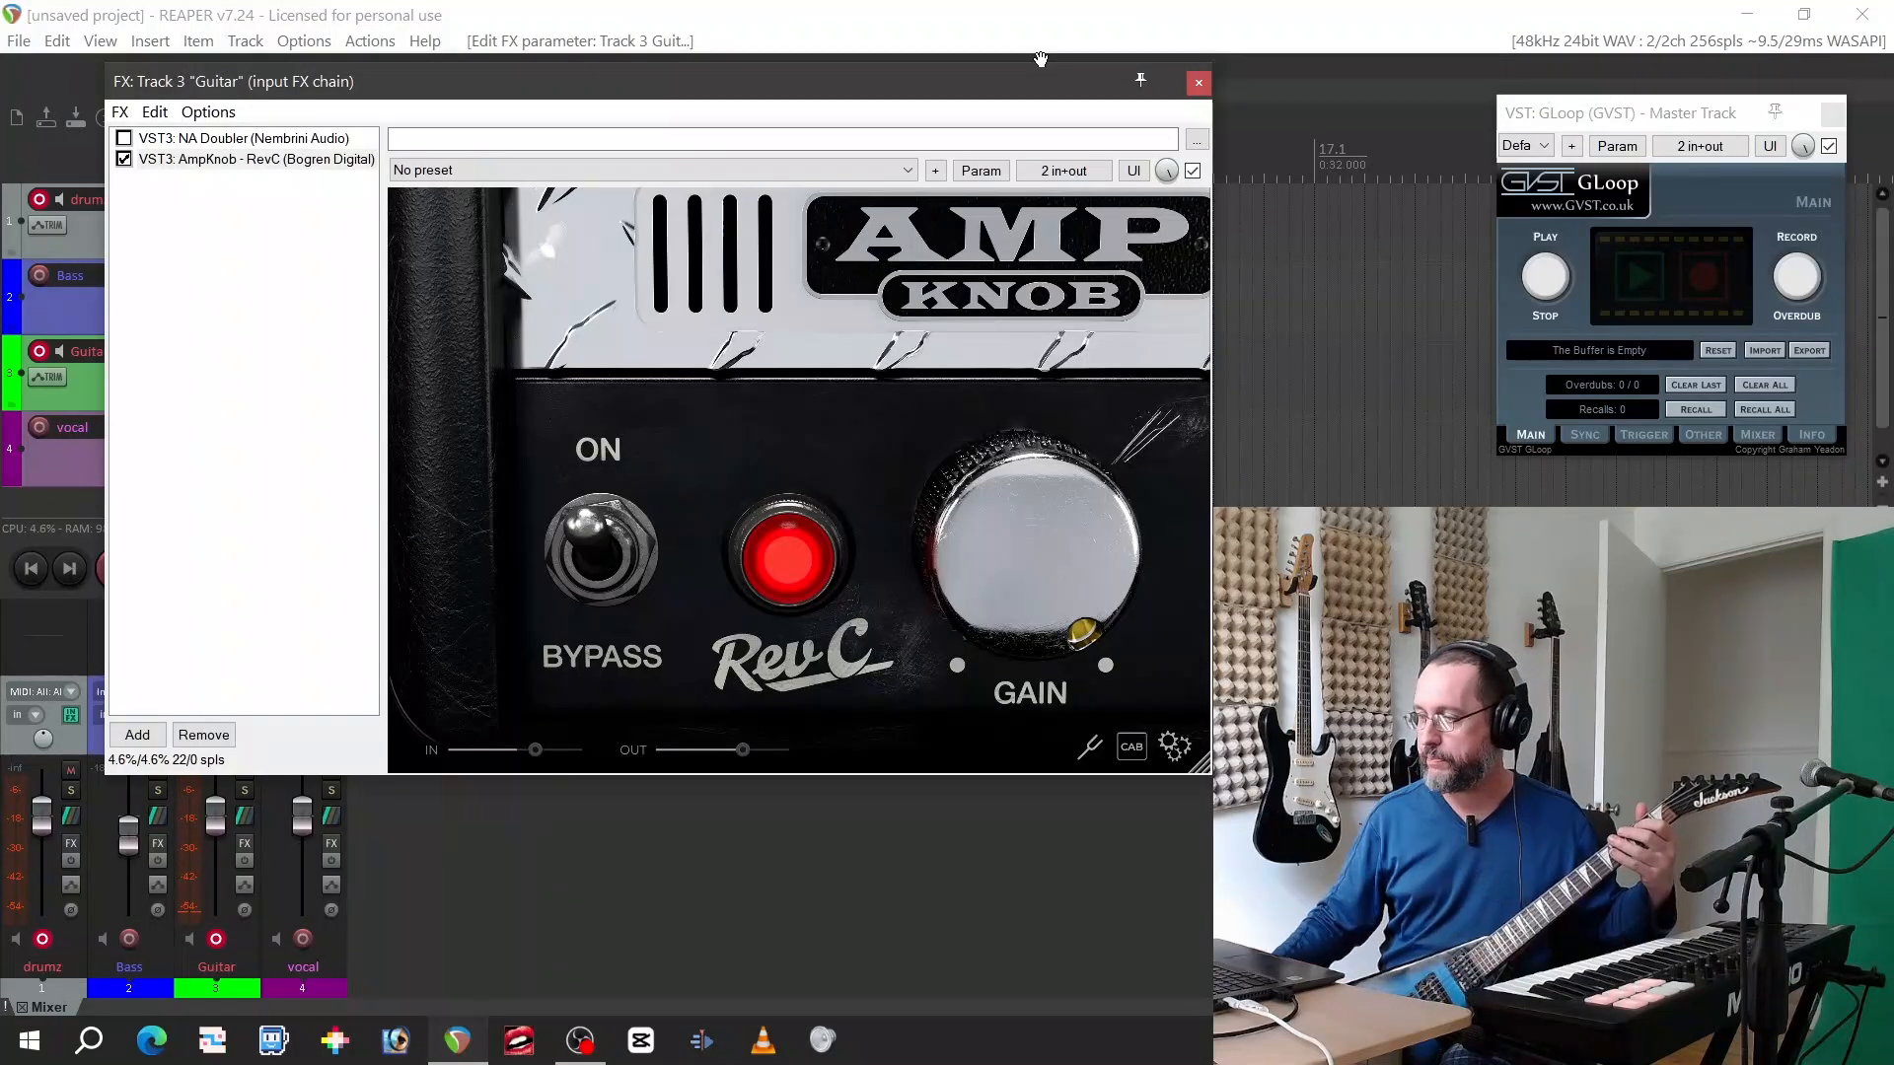
drag(1079, 533, 1134, 449)
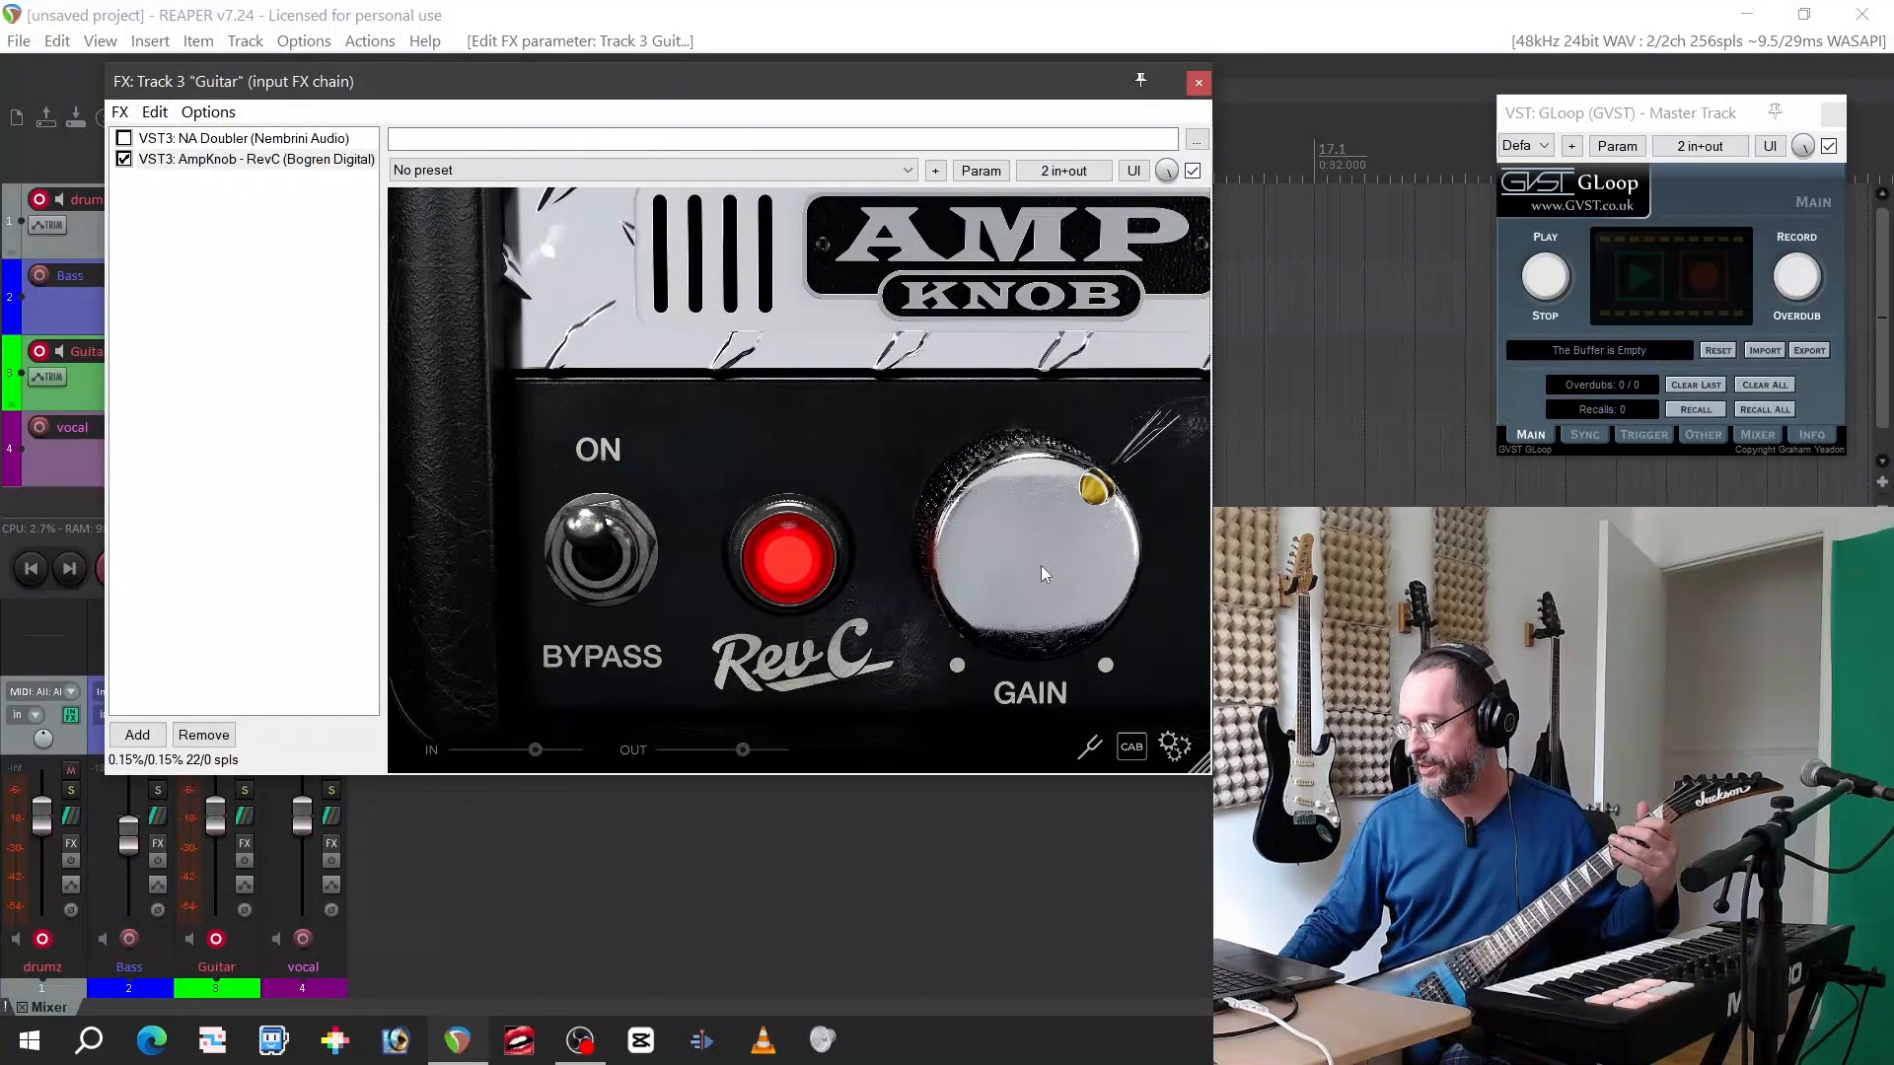
mouse_move(1070, 542)
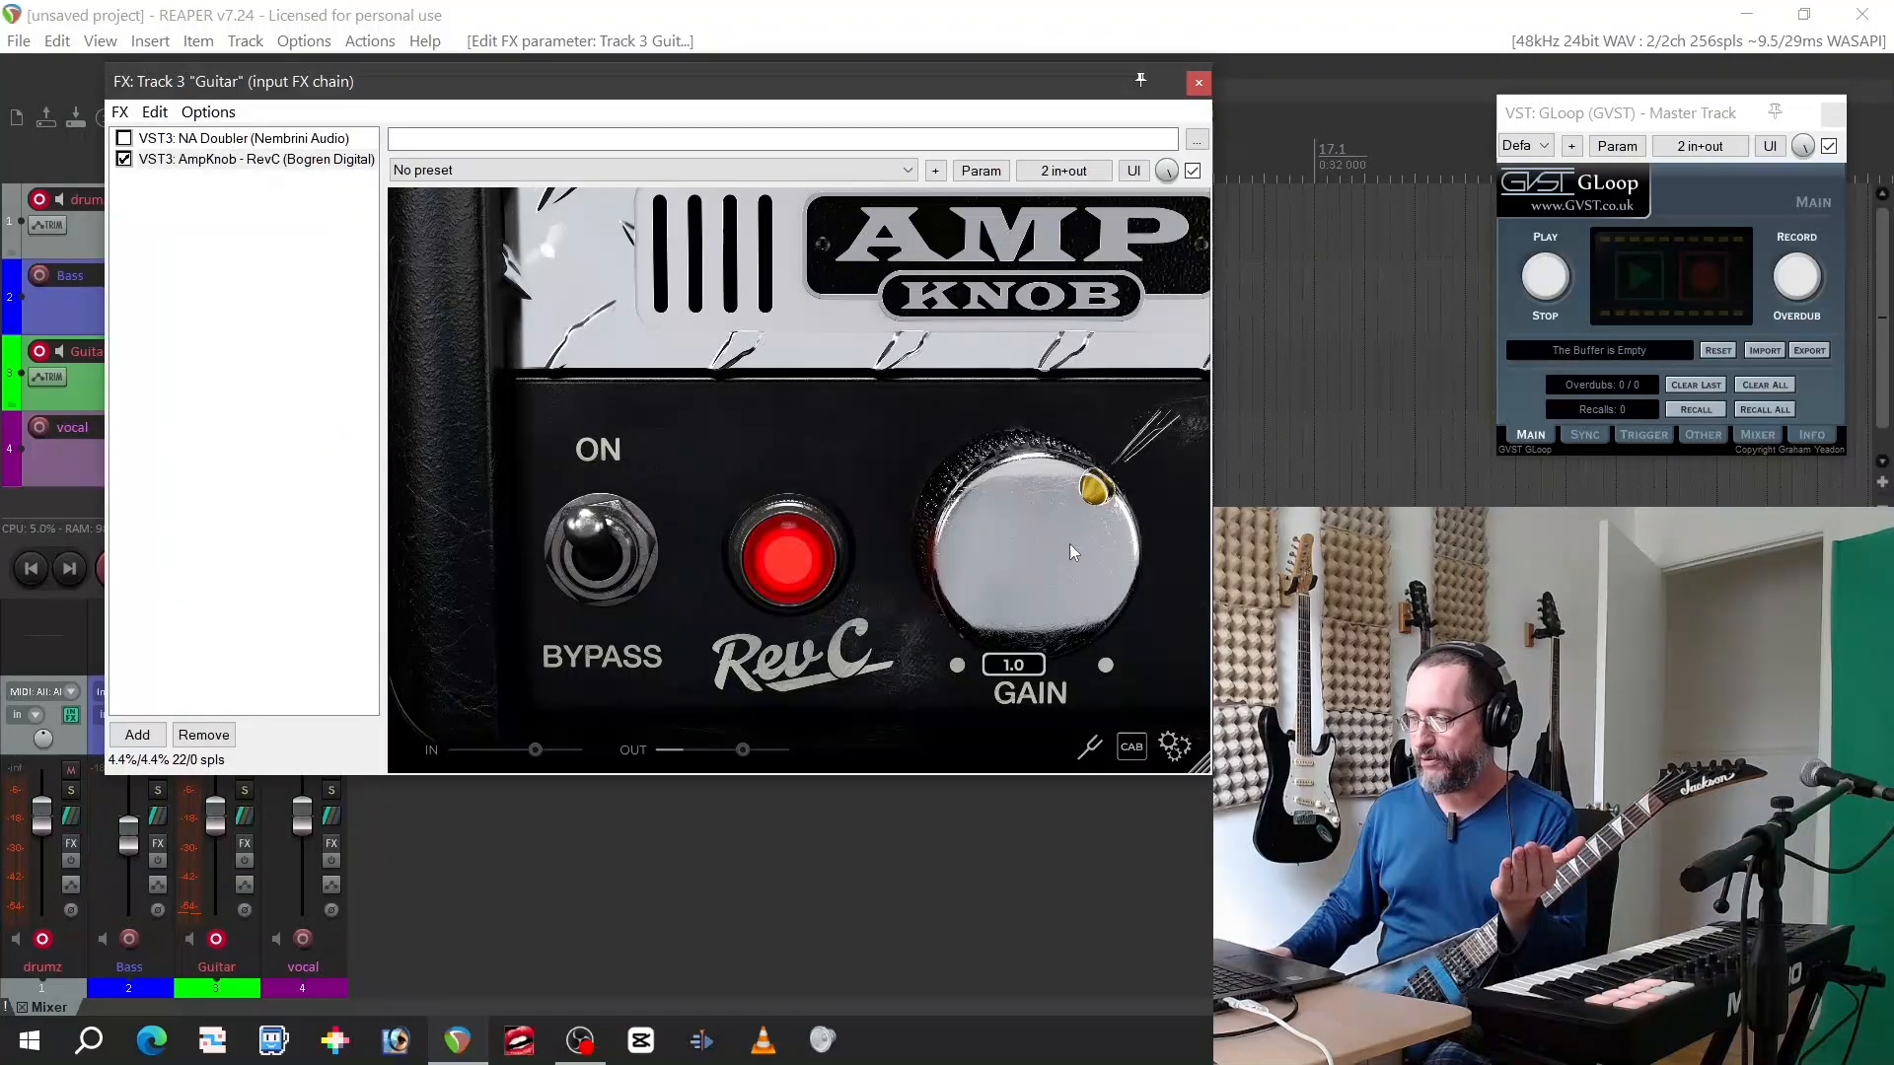
Arm the Bass track for recording and show BassKnob - STD in its input effects chain
drag(577, 84, 848, 97)
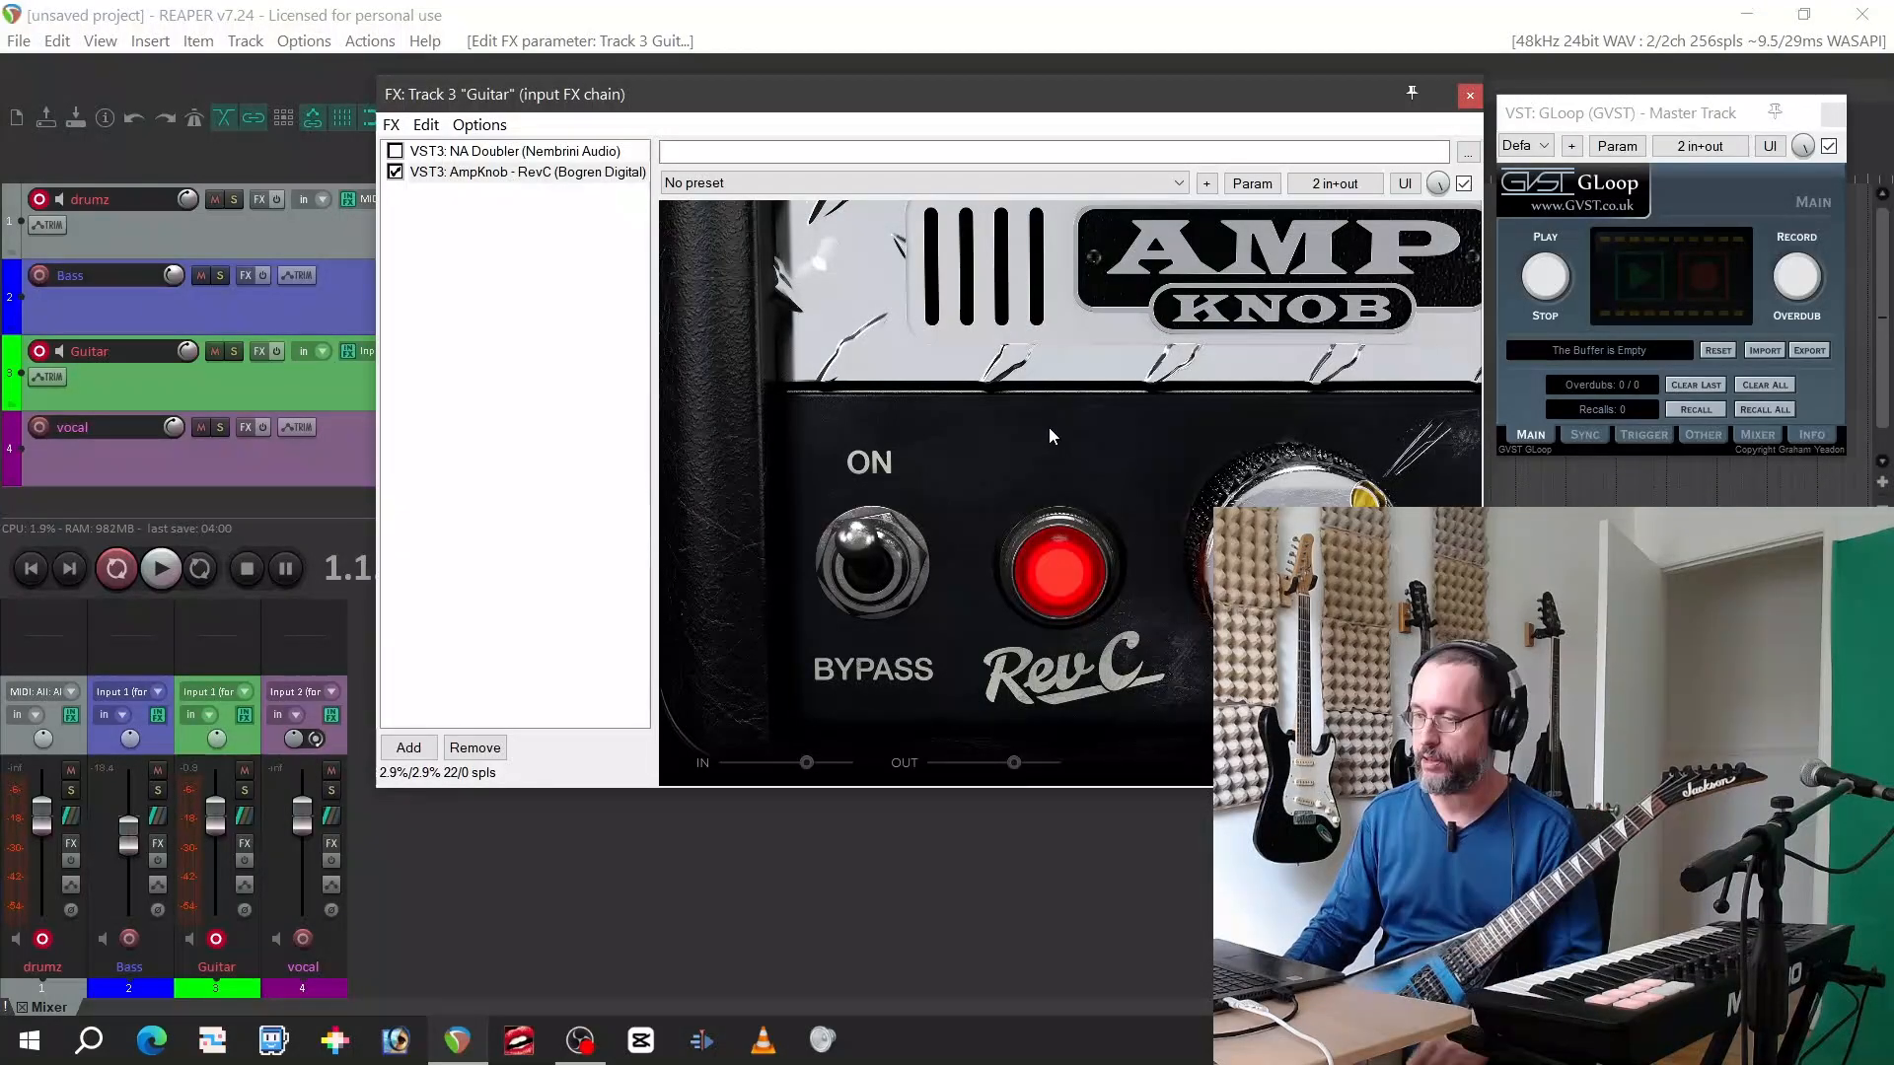
click(128, 940)
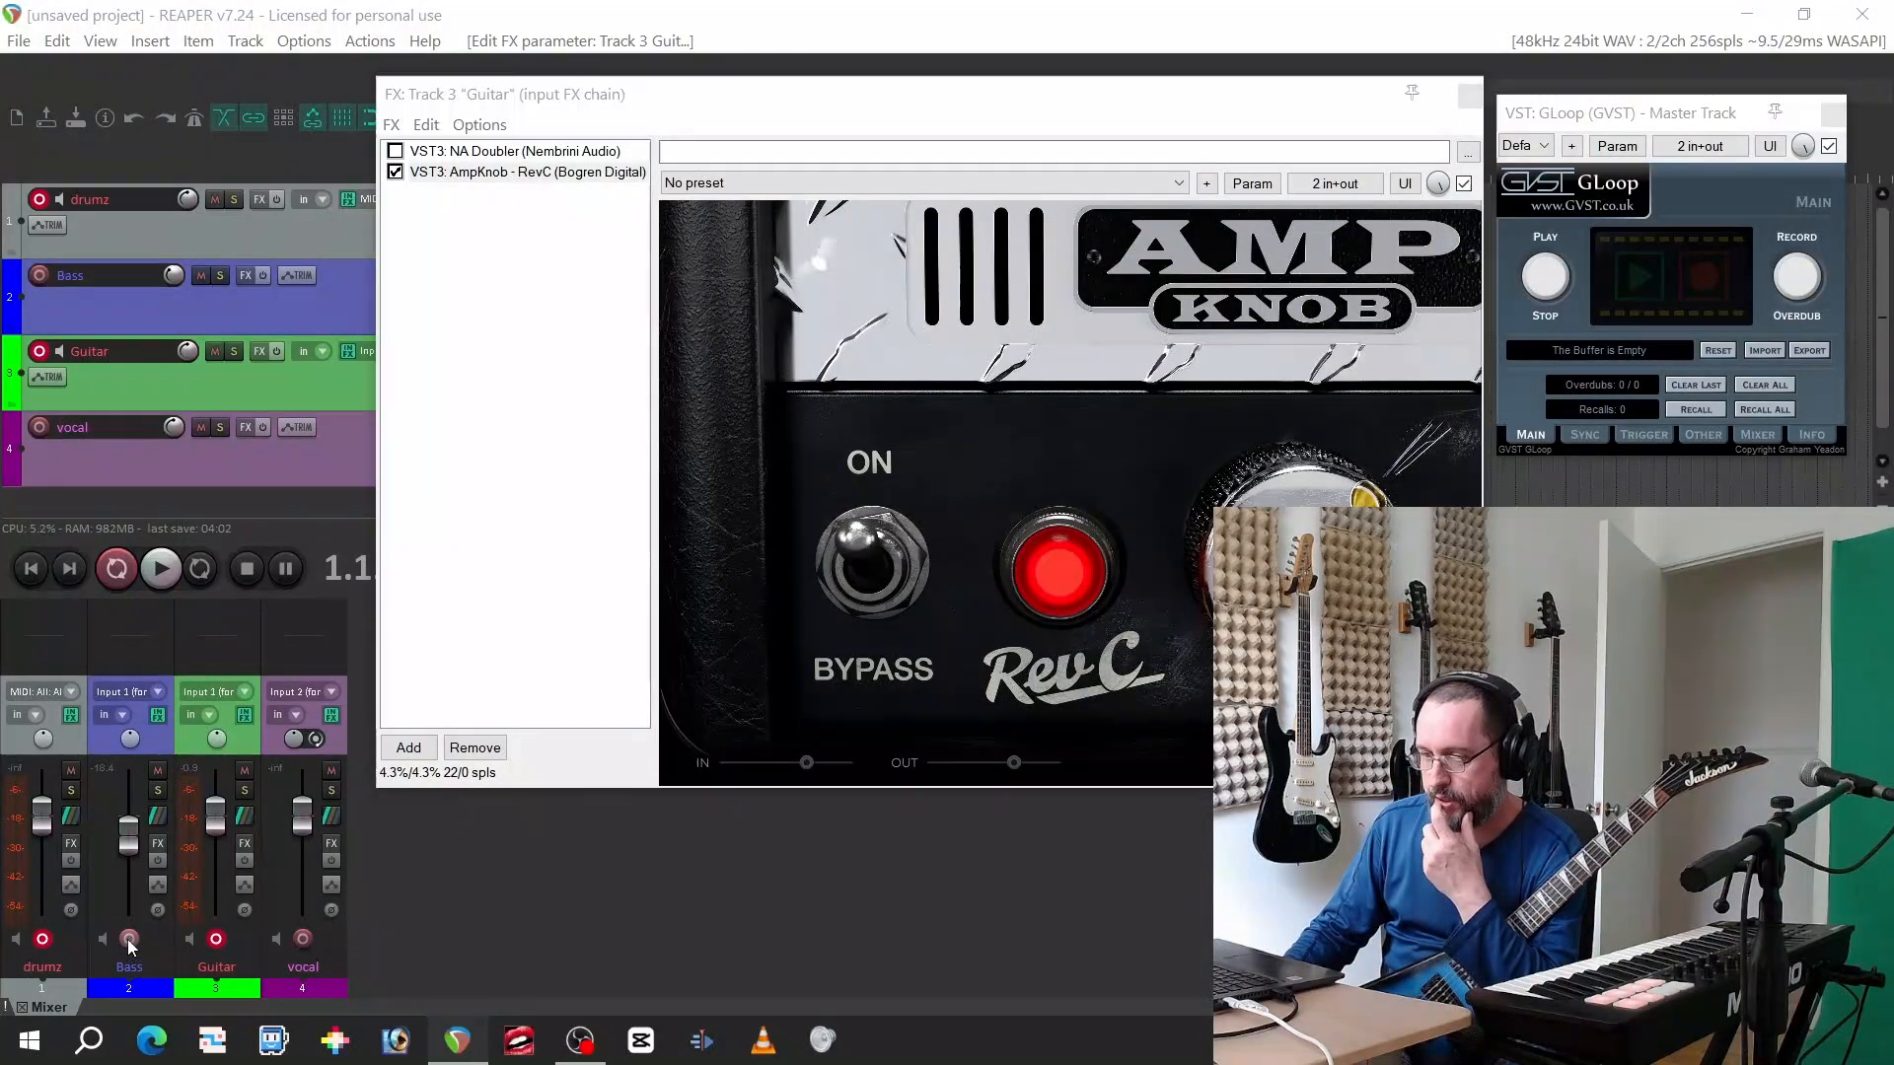
click(158, 715)
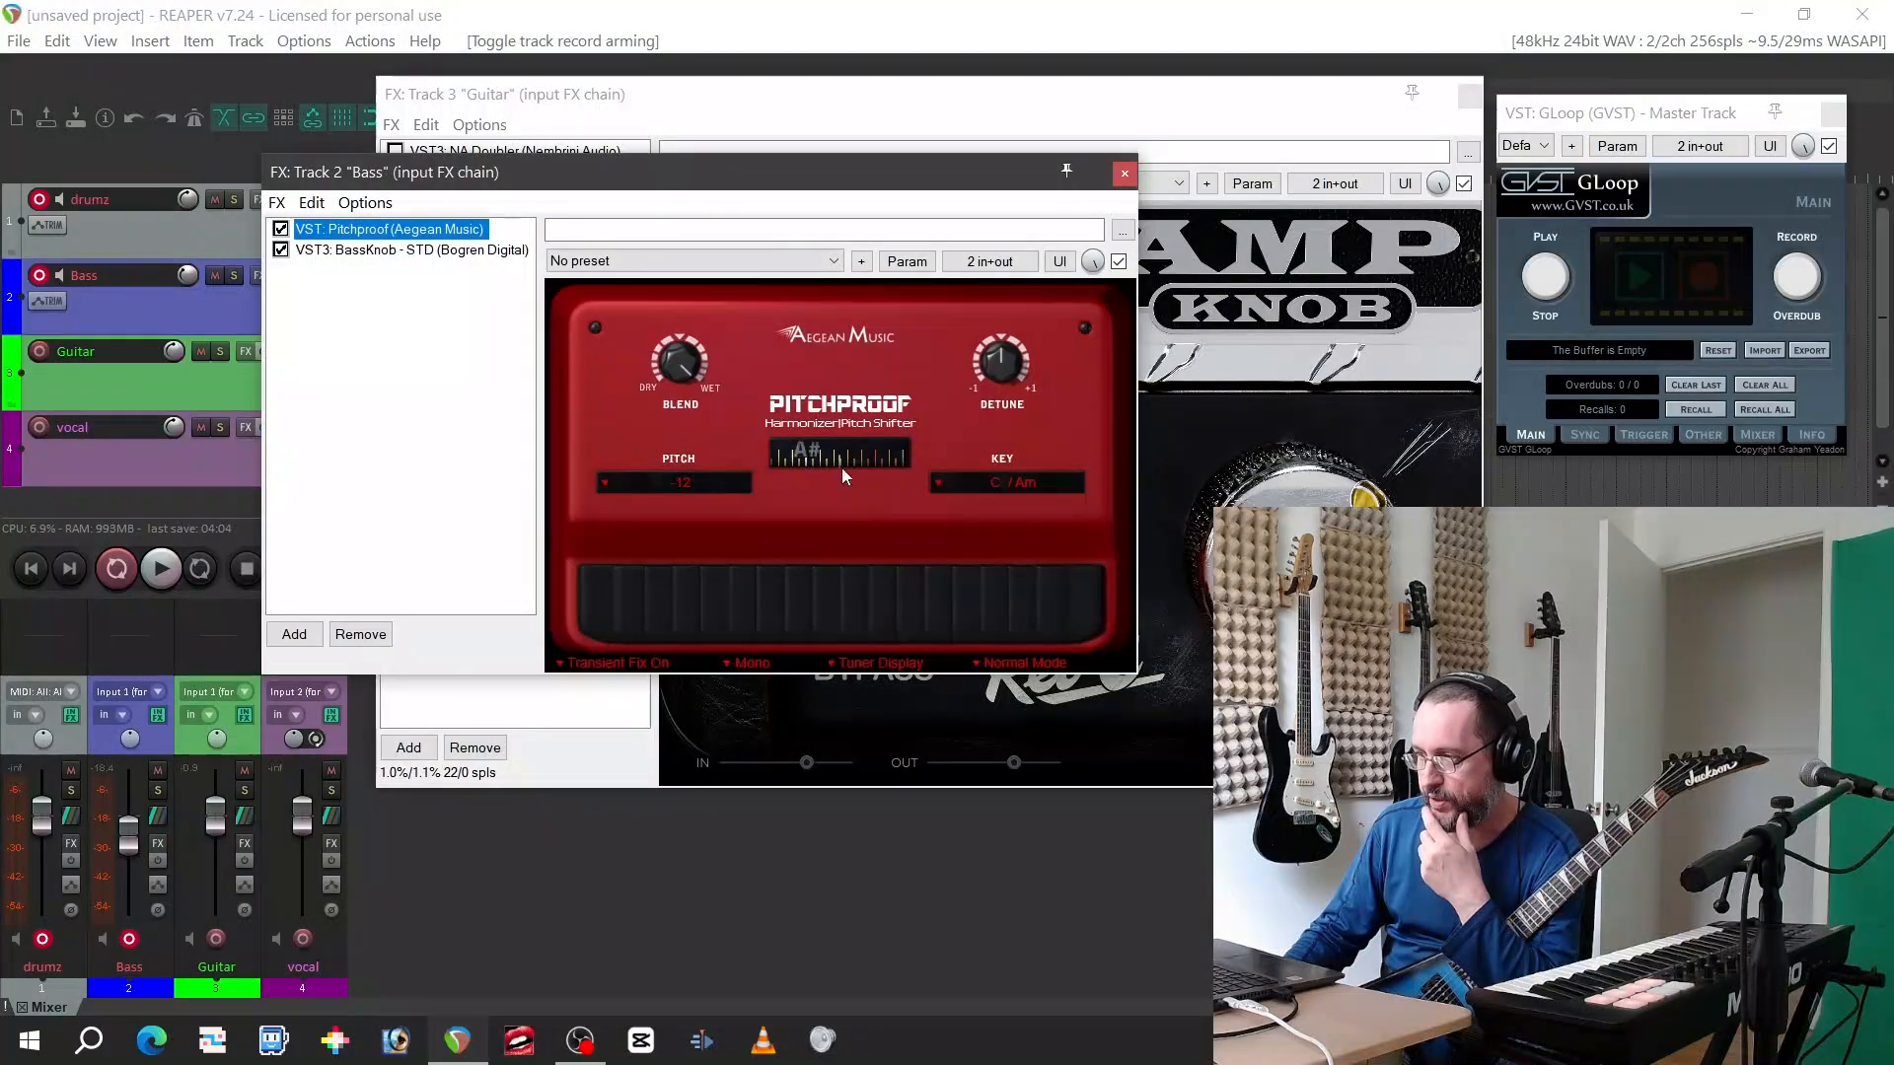
click(503, 251)
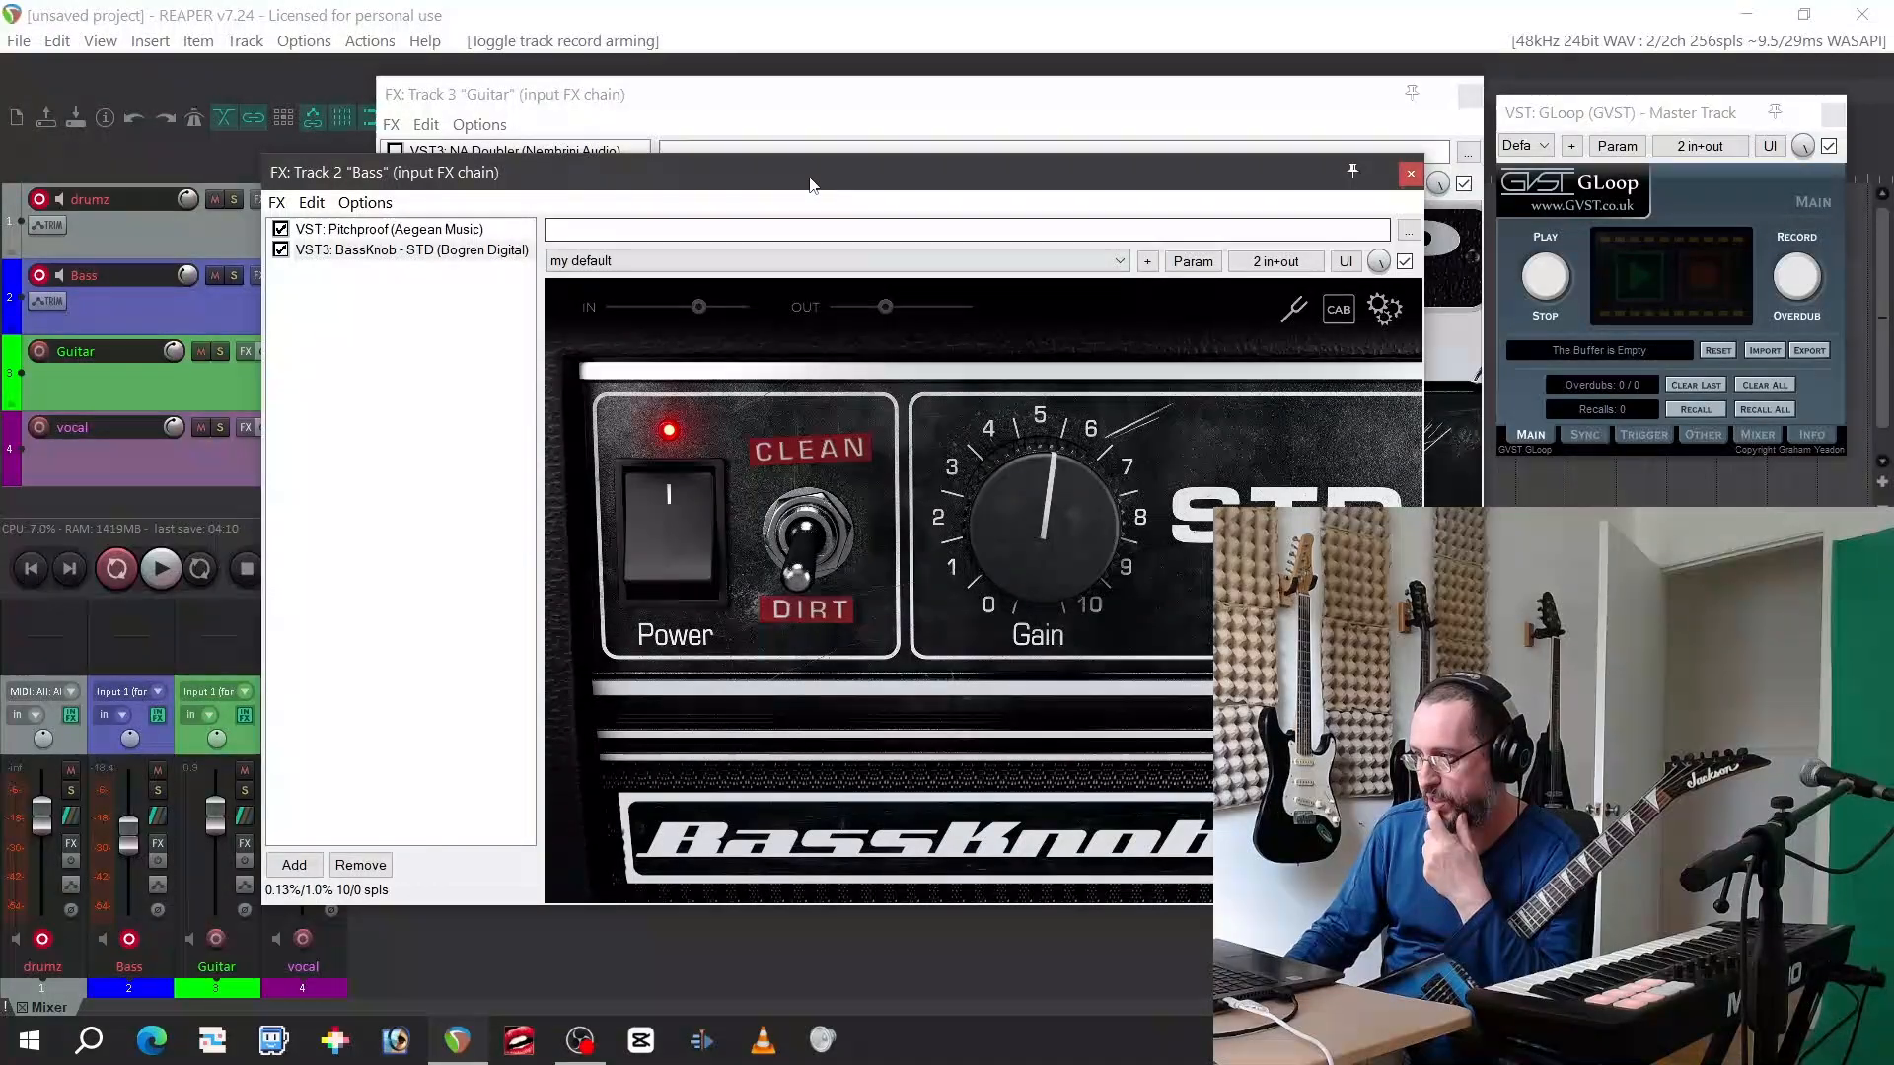
drag(807, 177, 742, 112)
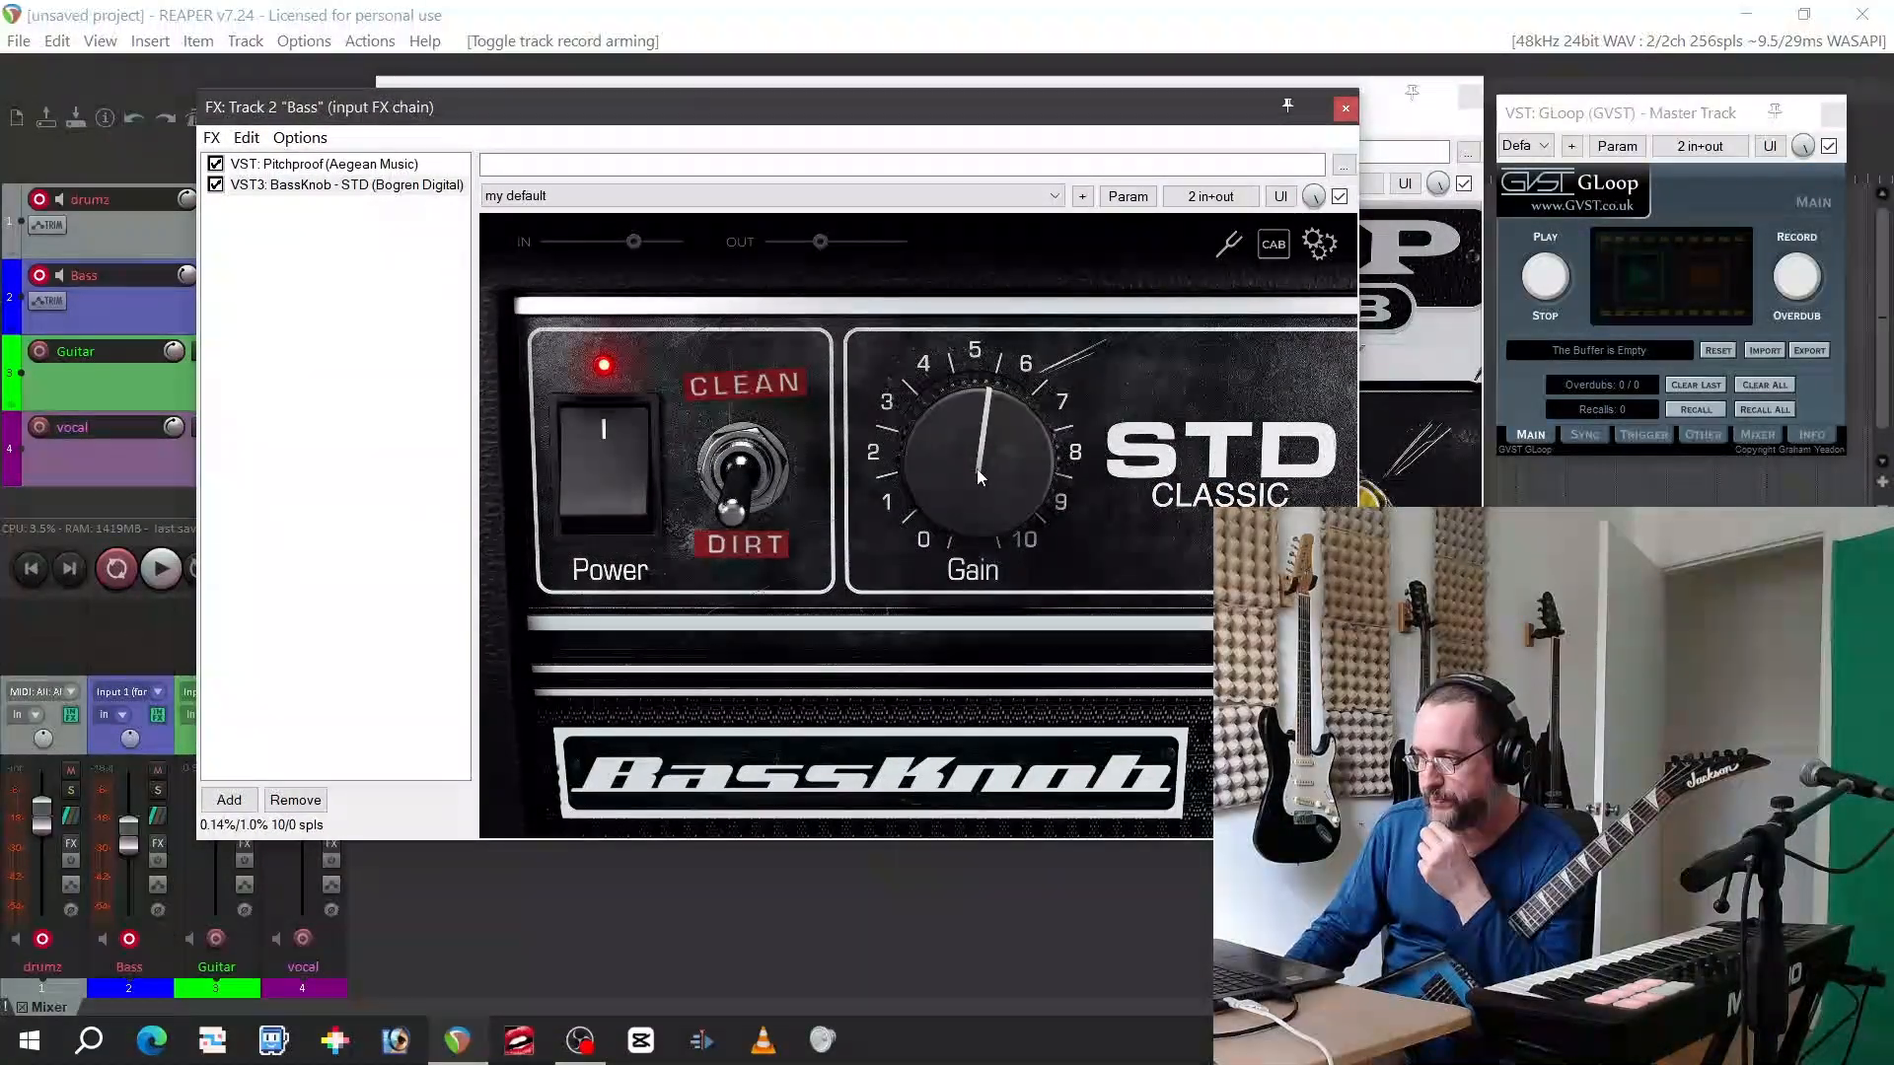
Raise the BassKnob gain to between 6 and 7 and keep its built-in cabinet active
drag(913, 482, 914, 429)
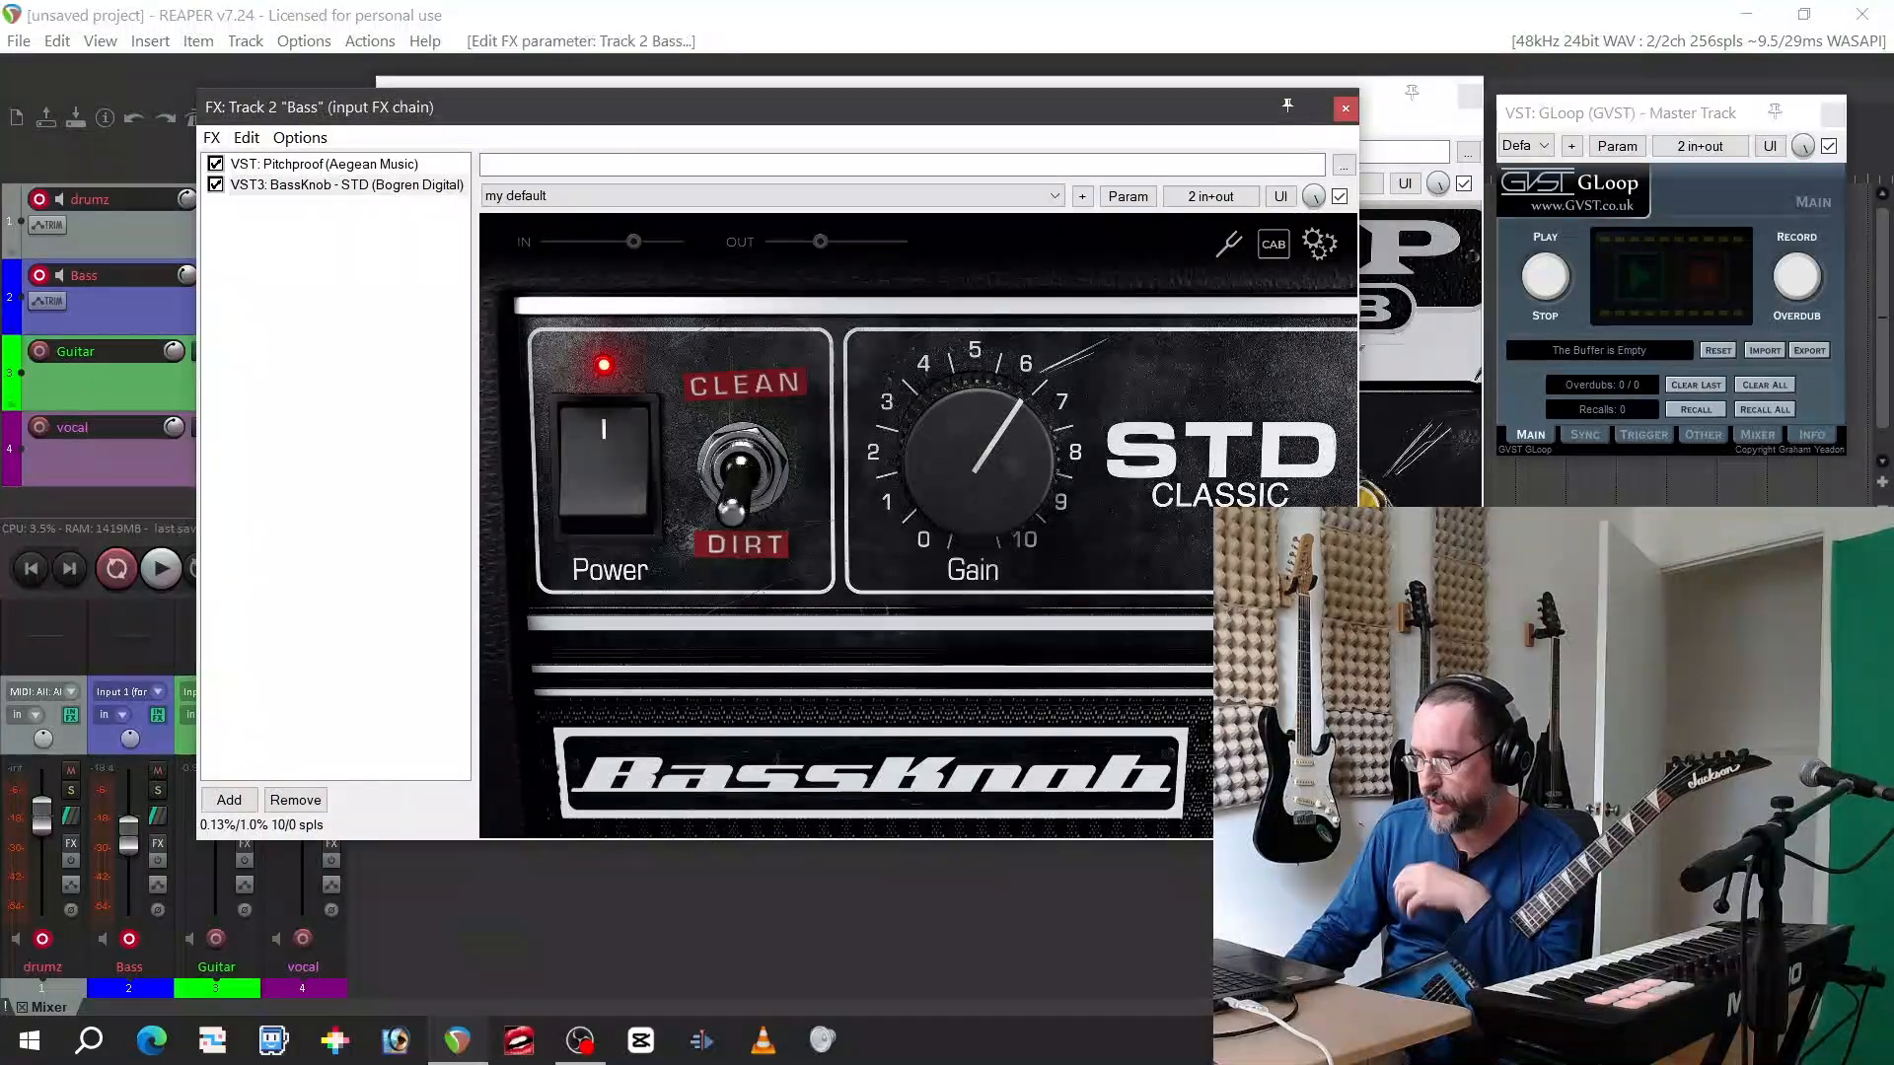
click(1283, 248)
click(1212, 295)
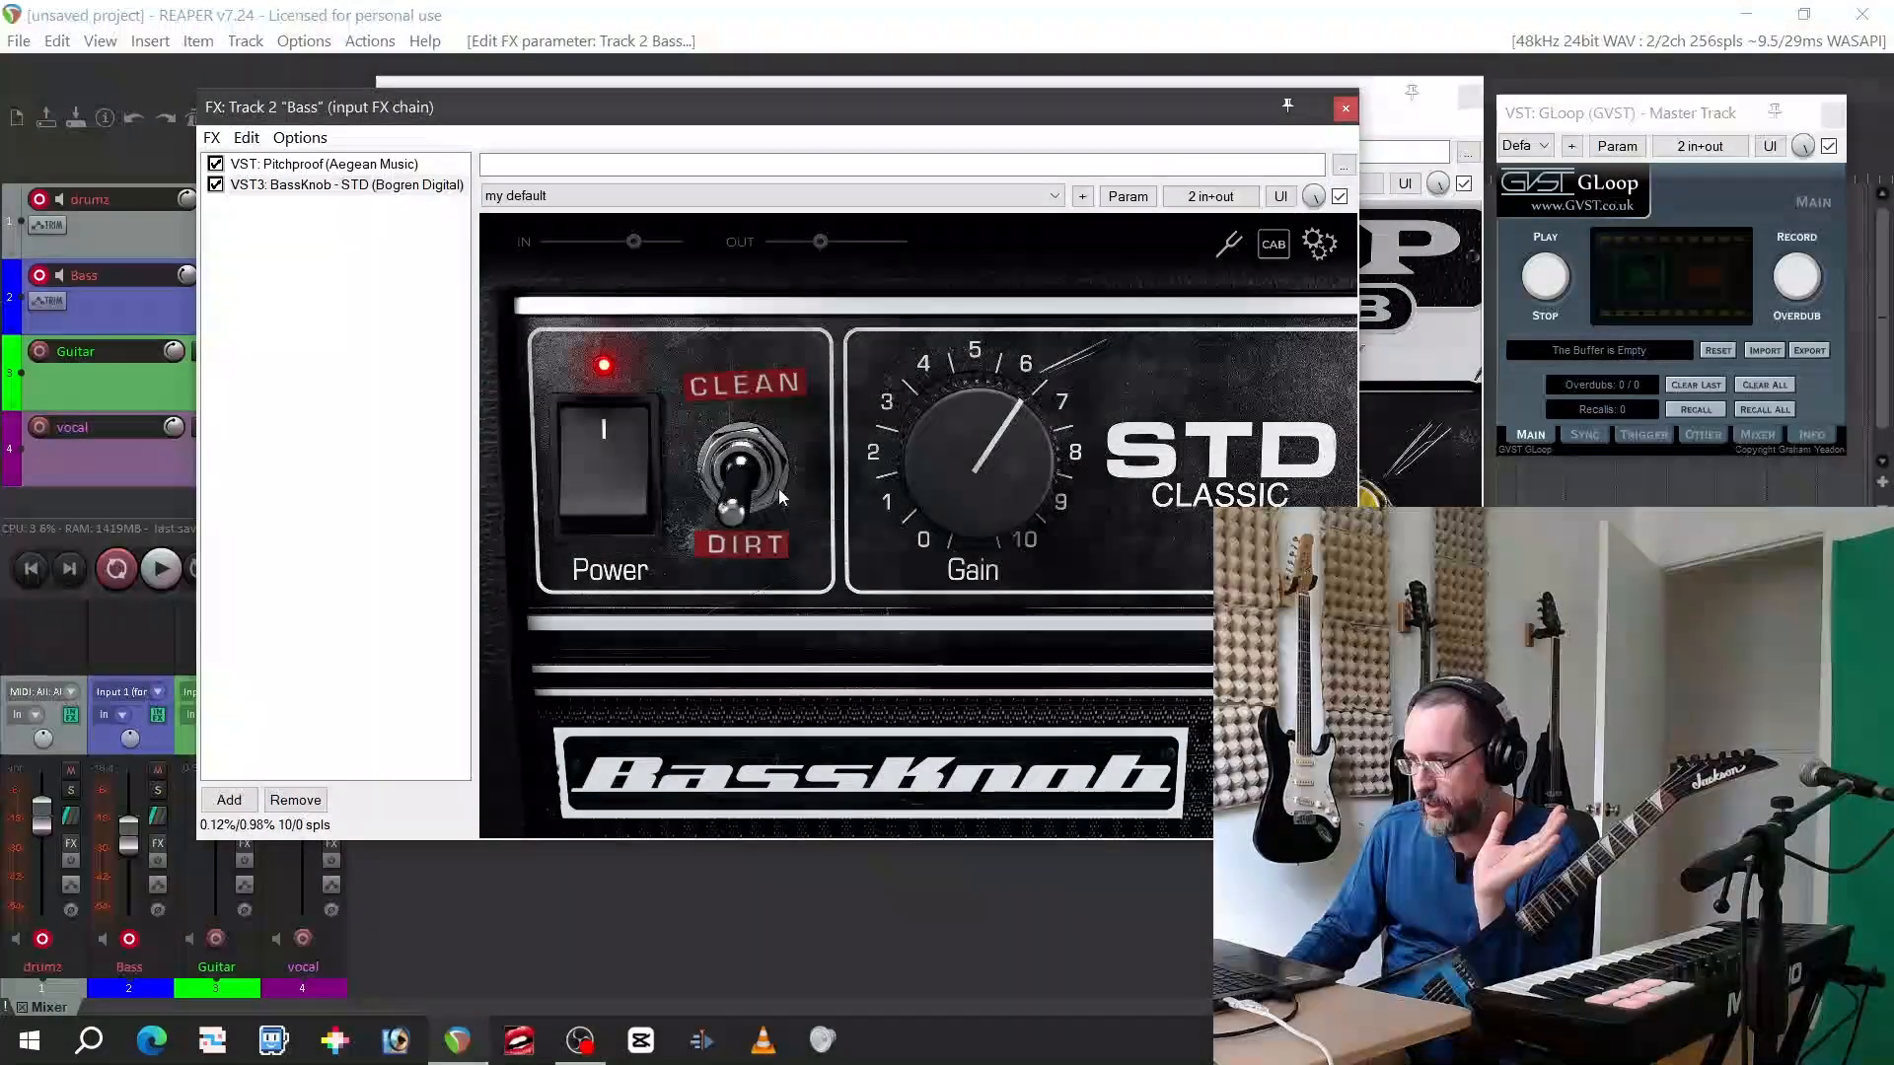
Try the BassKnob Clean/Dirt switch, leaving it on Dirt, and view the Pitchproof plugin in the bass chain
click(735, 511)
click(736, 511)
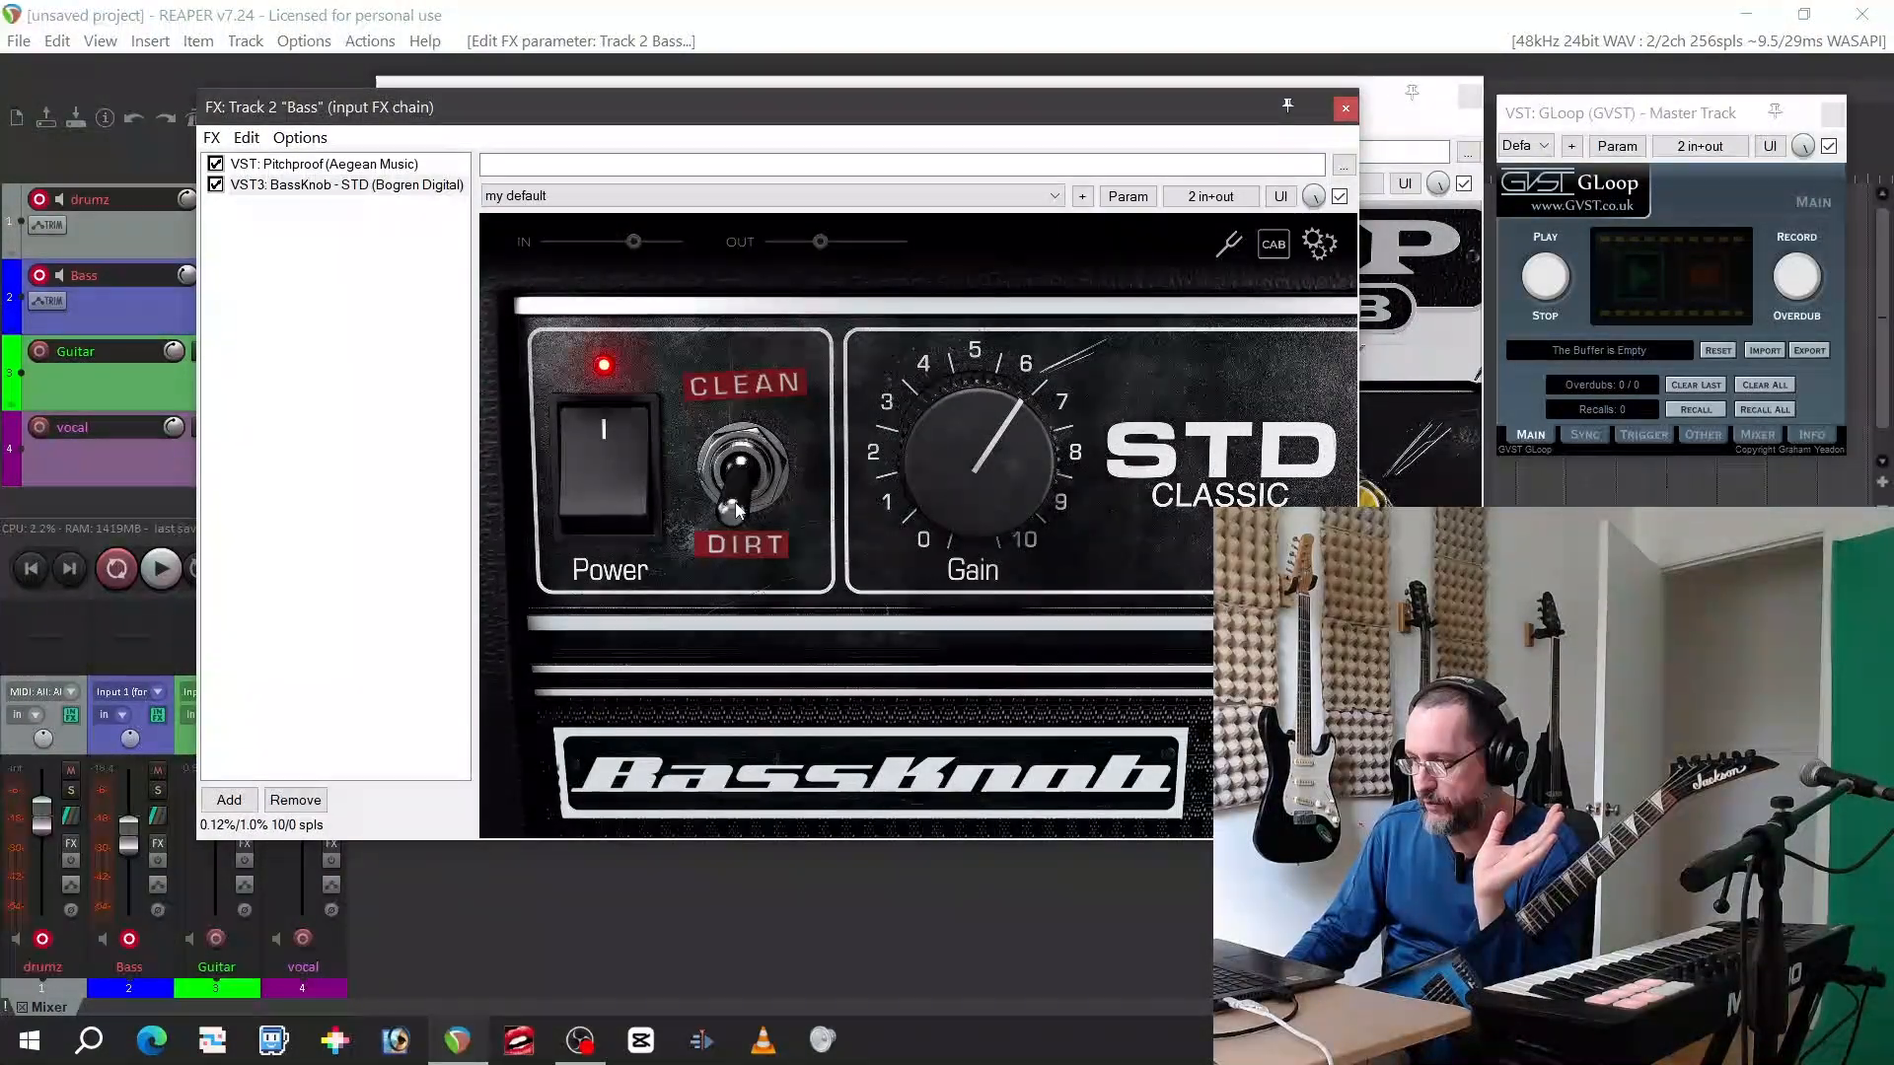
click(736, 511)
click(736, 511)
mouse_move(991, 453)
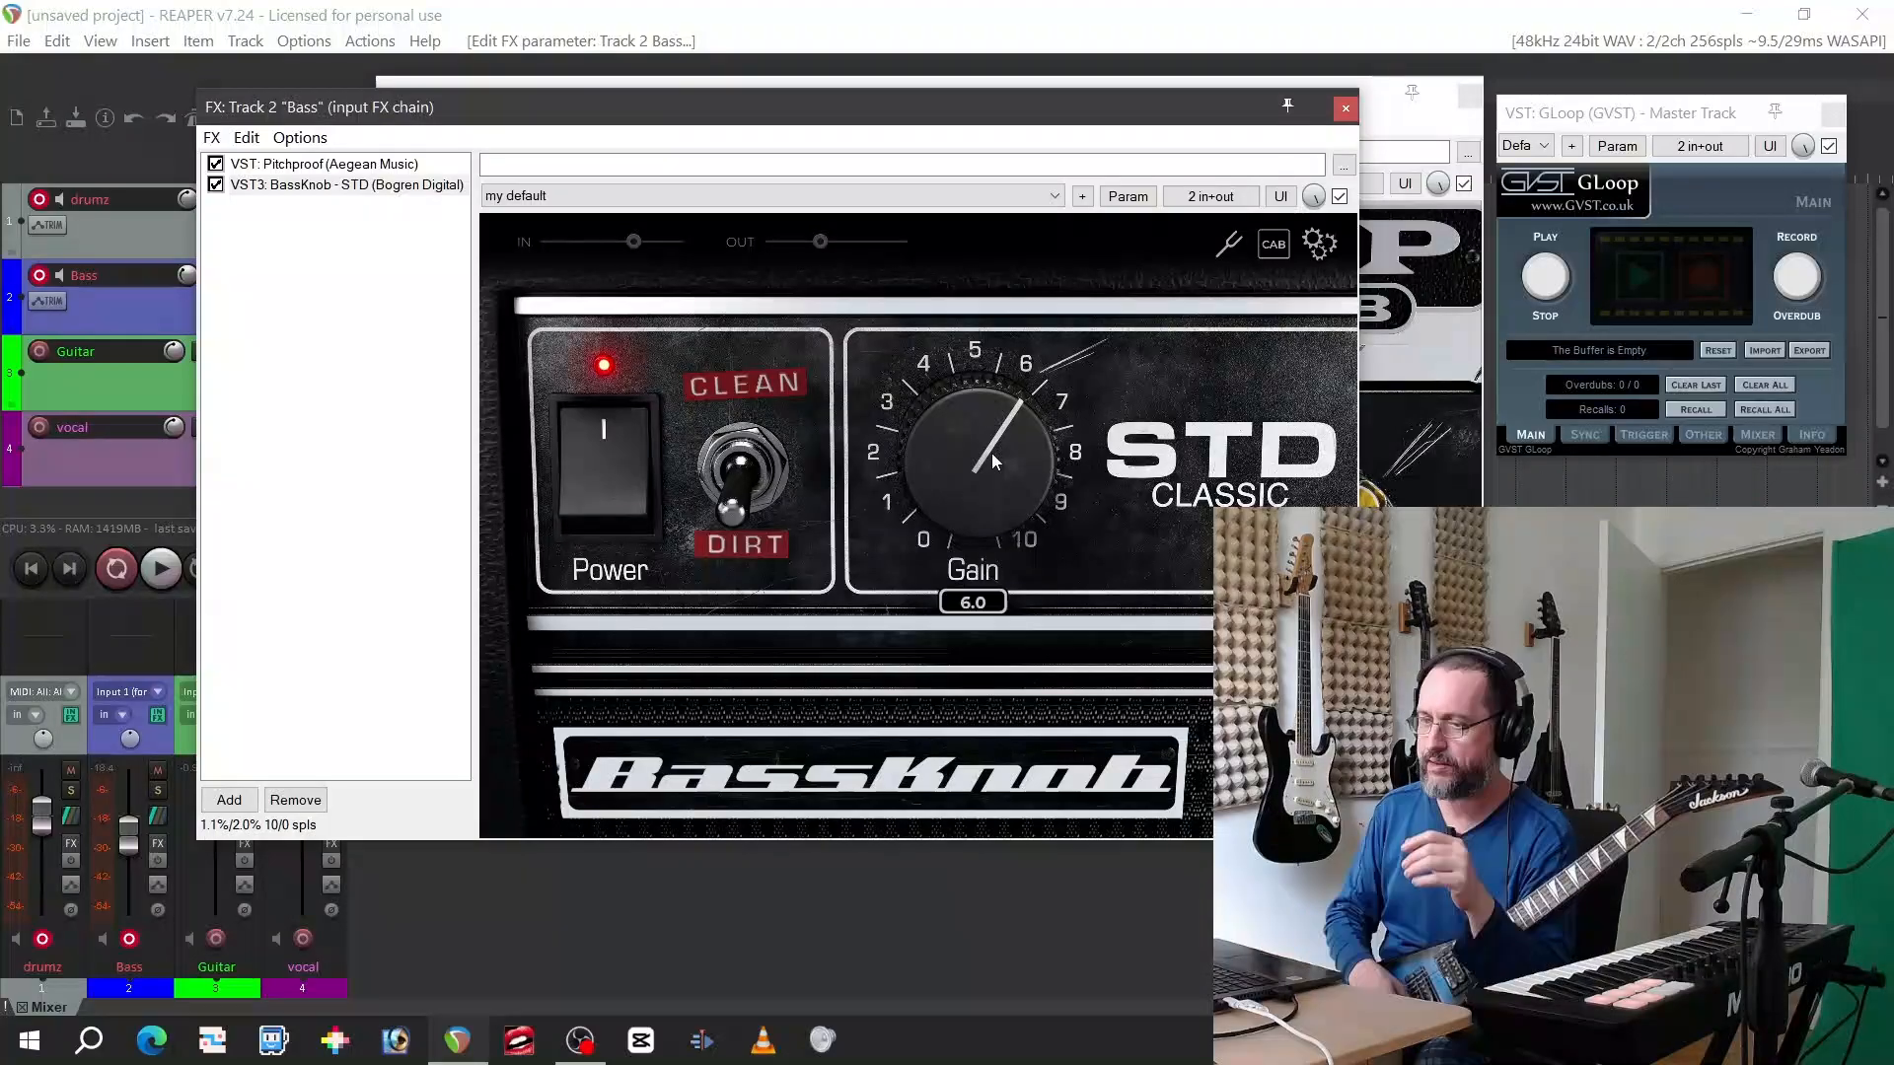
click(350, 164)
click(355, 184)
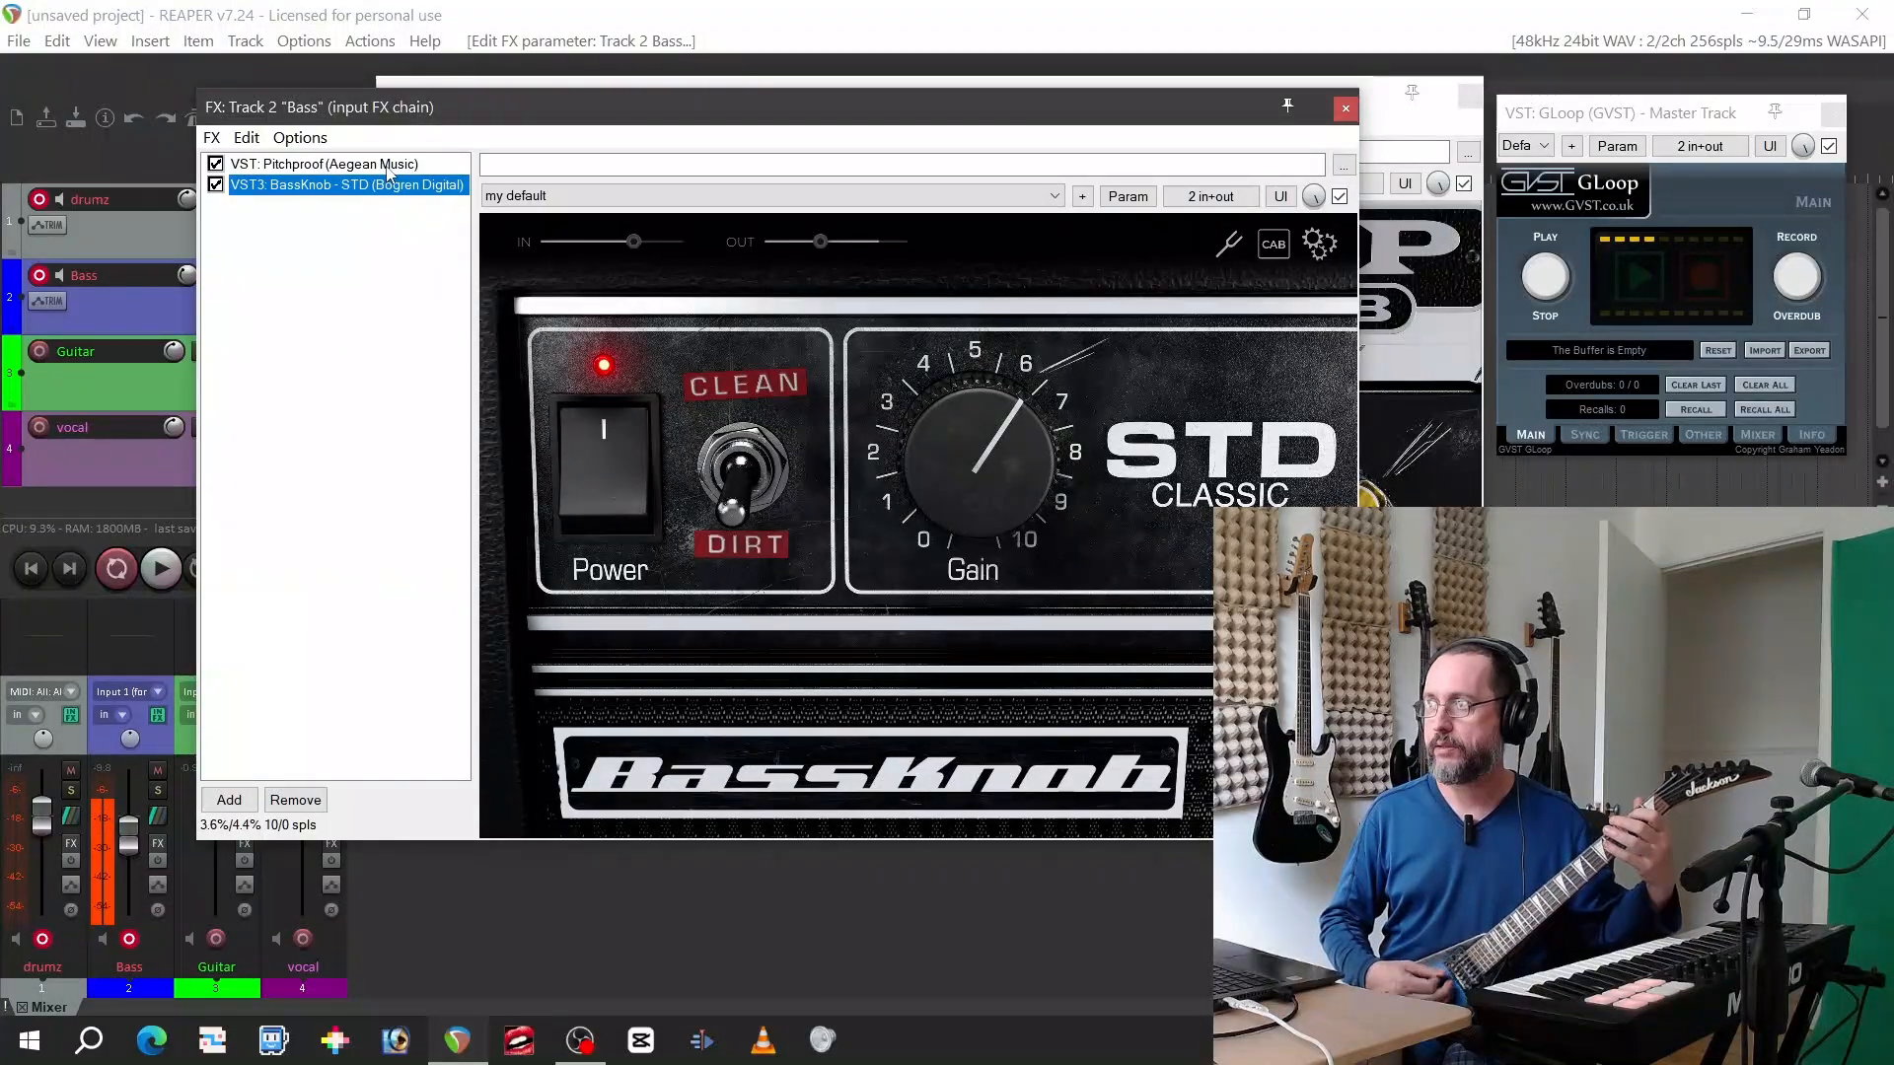
Raise the BassKnob output level and reset the Bass track's volume fader to its default
double_click(824, 247)
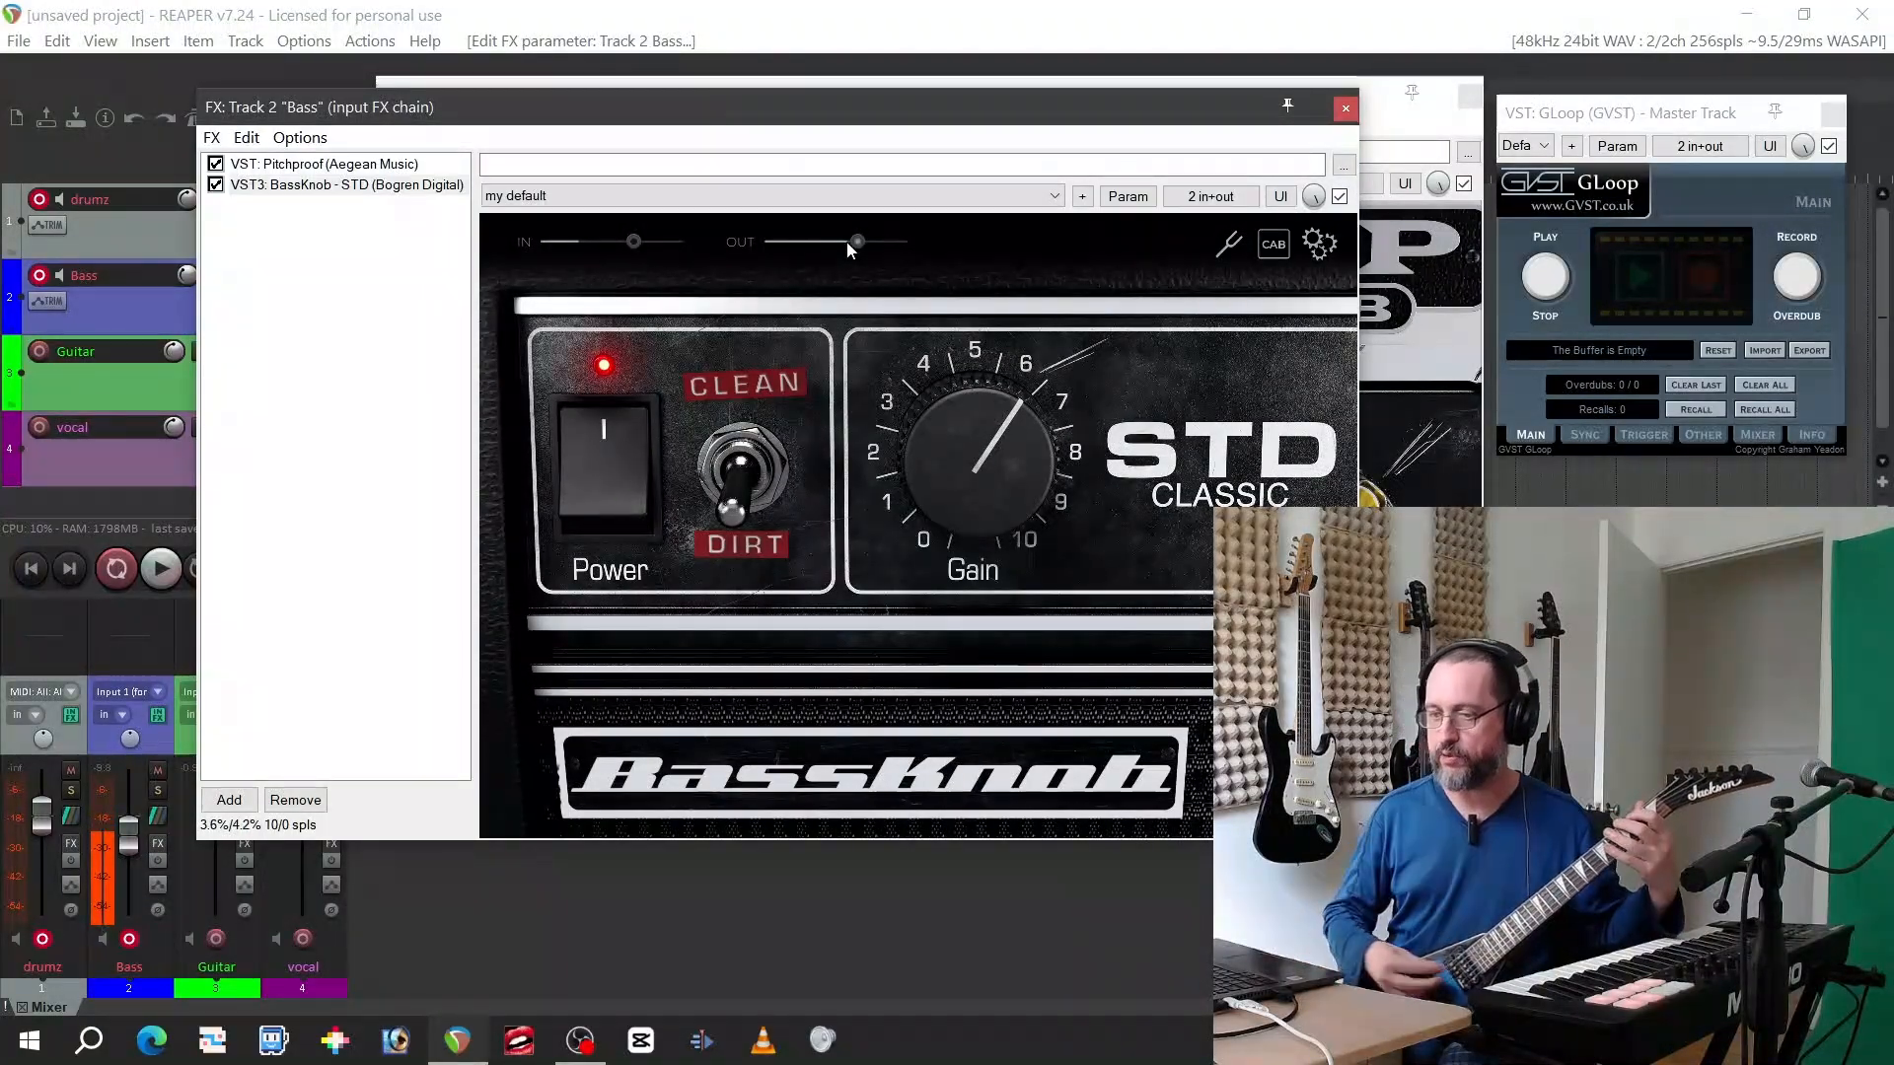
double_click(125, 837)
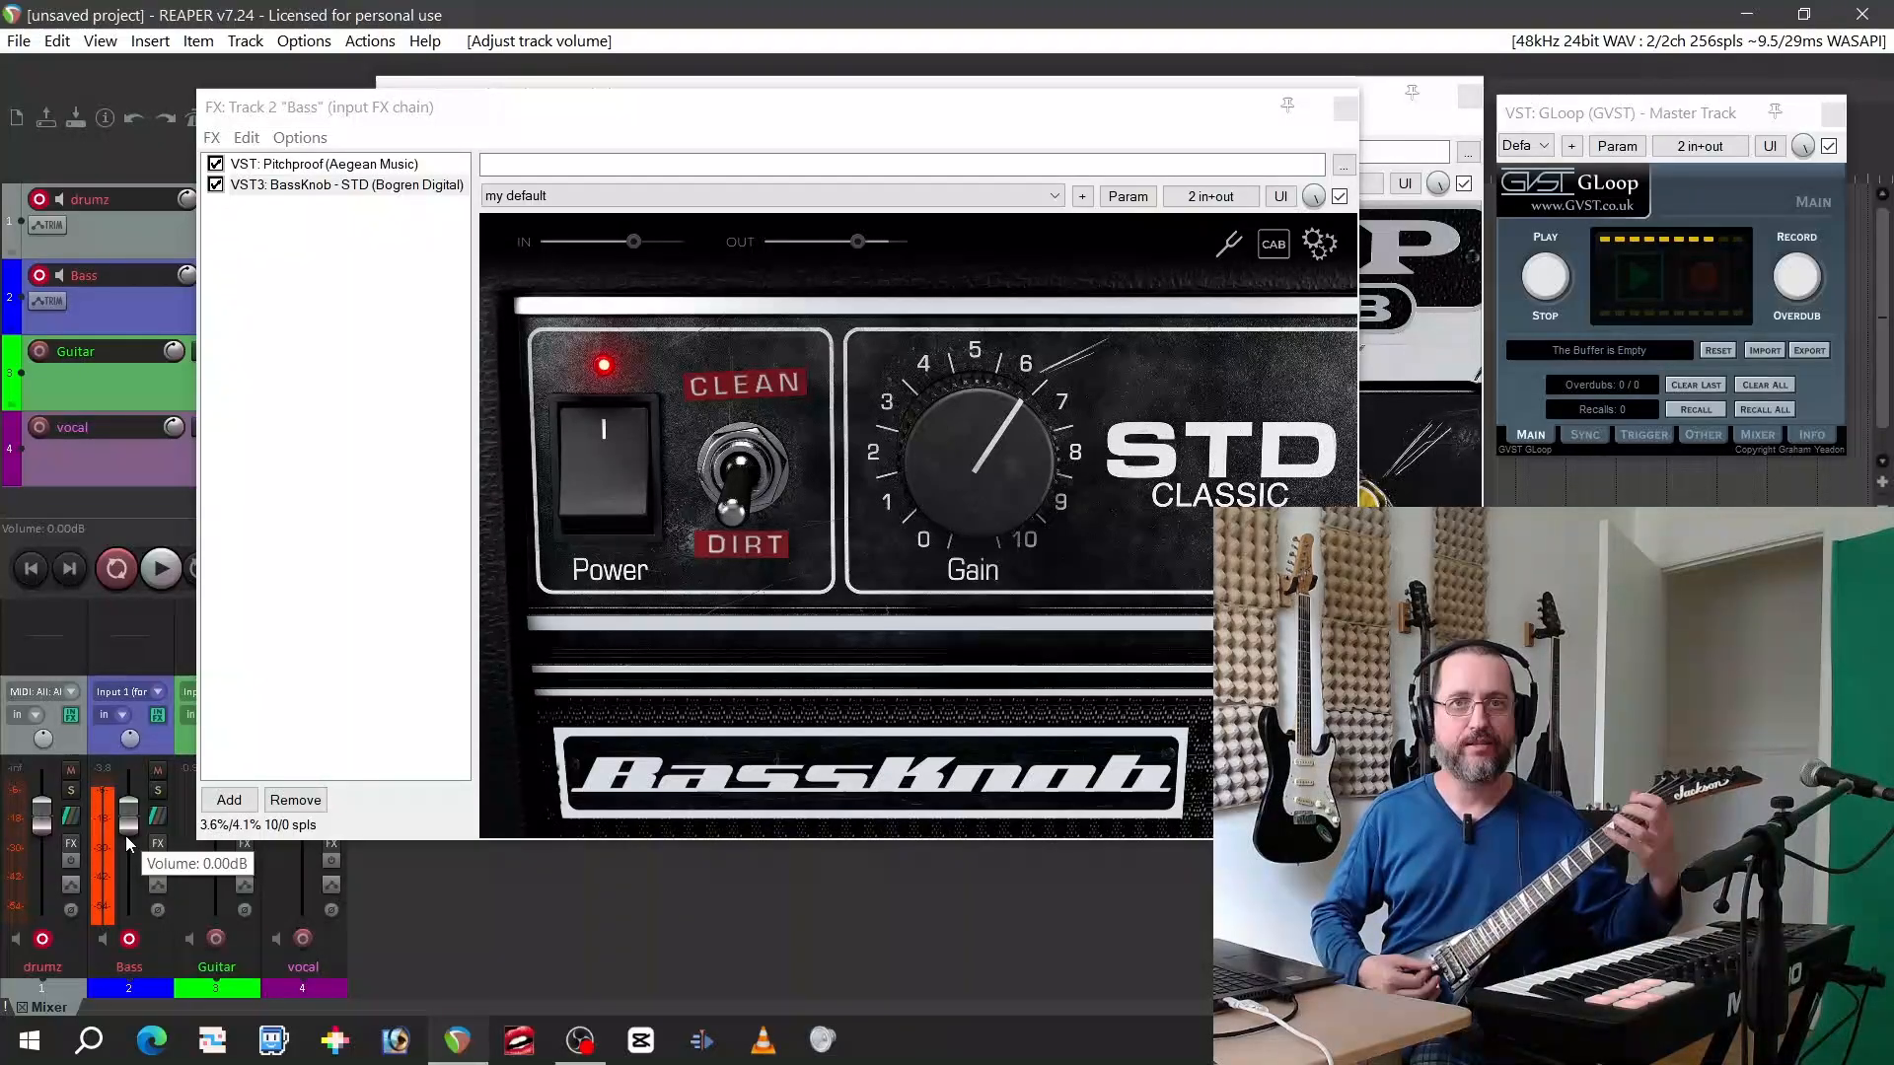
Switch the BassKnob amp from Dirt to Clean
click(741, 468)
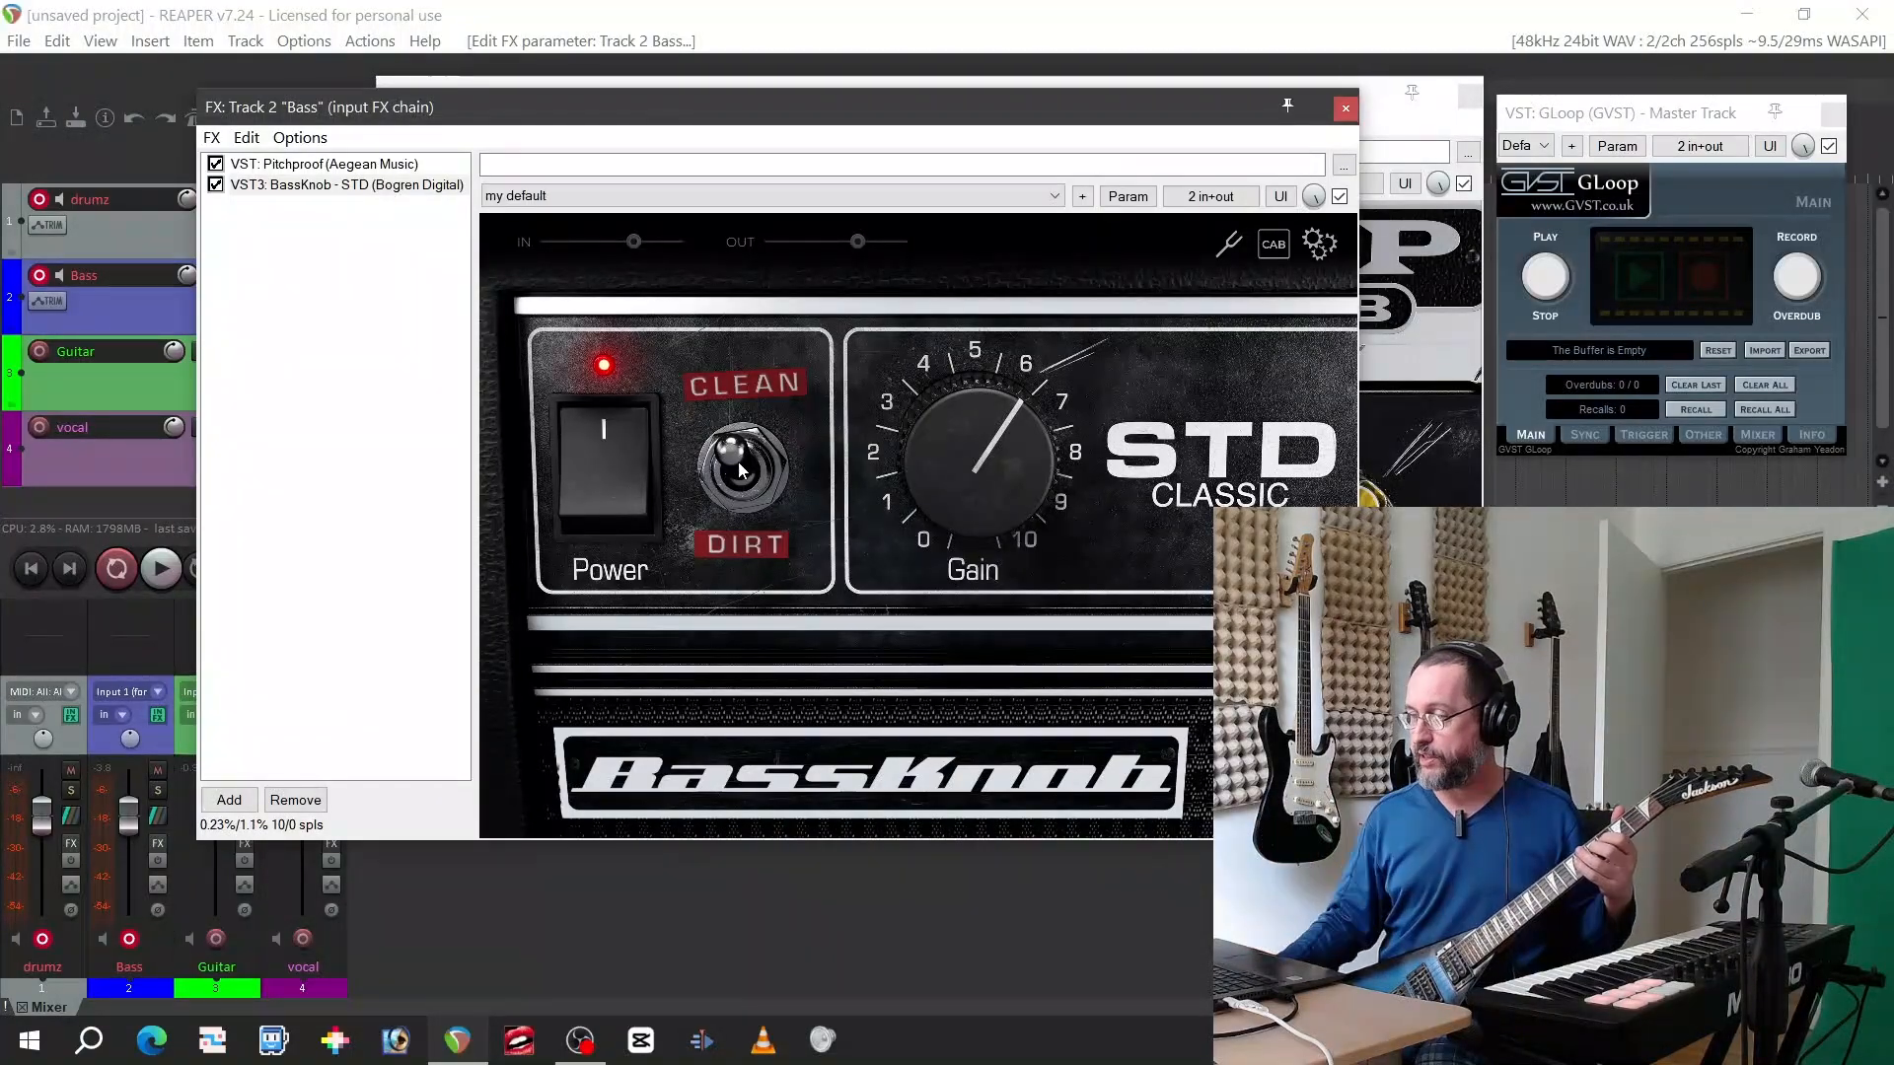
Close the Bass track's input FX chain and reposition the Guitar track's FX window showing AmpKnob RevC
click(1420, 450)
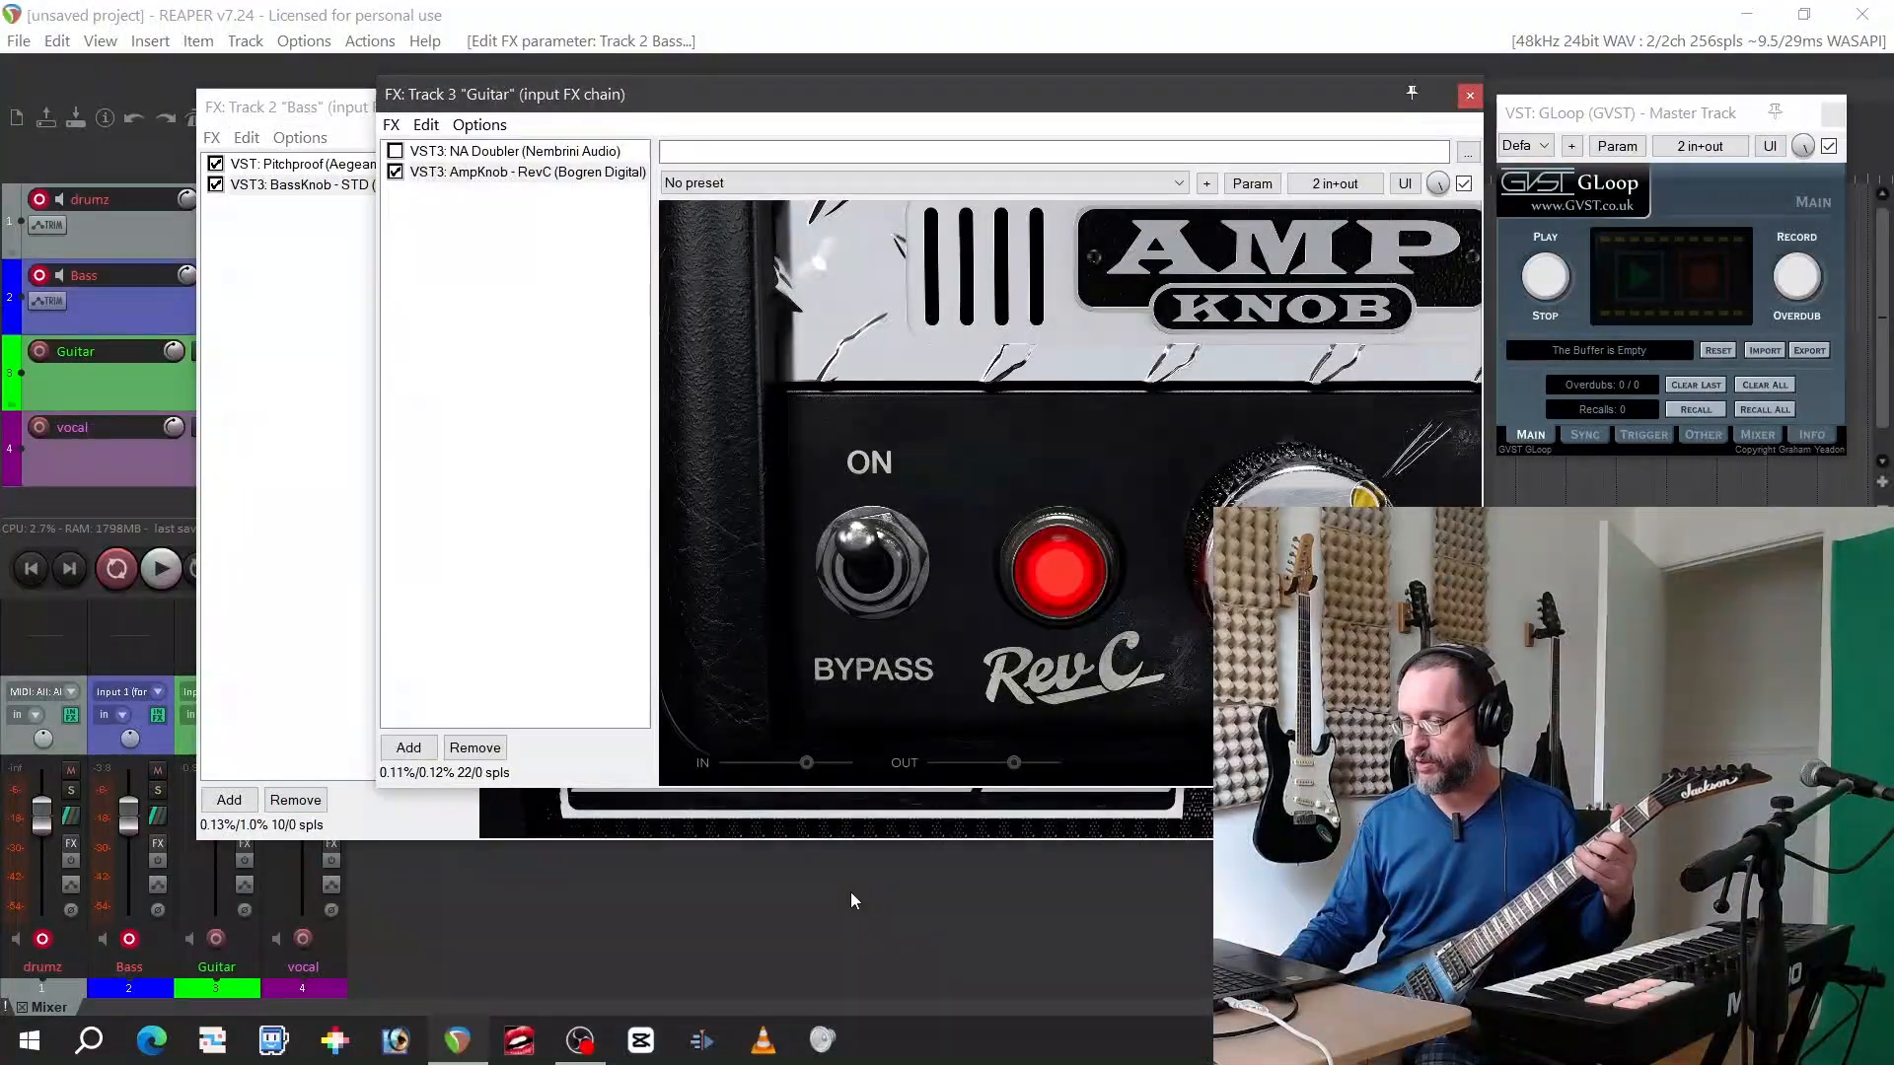
click(891, 824)
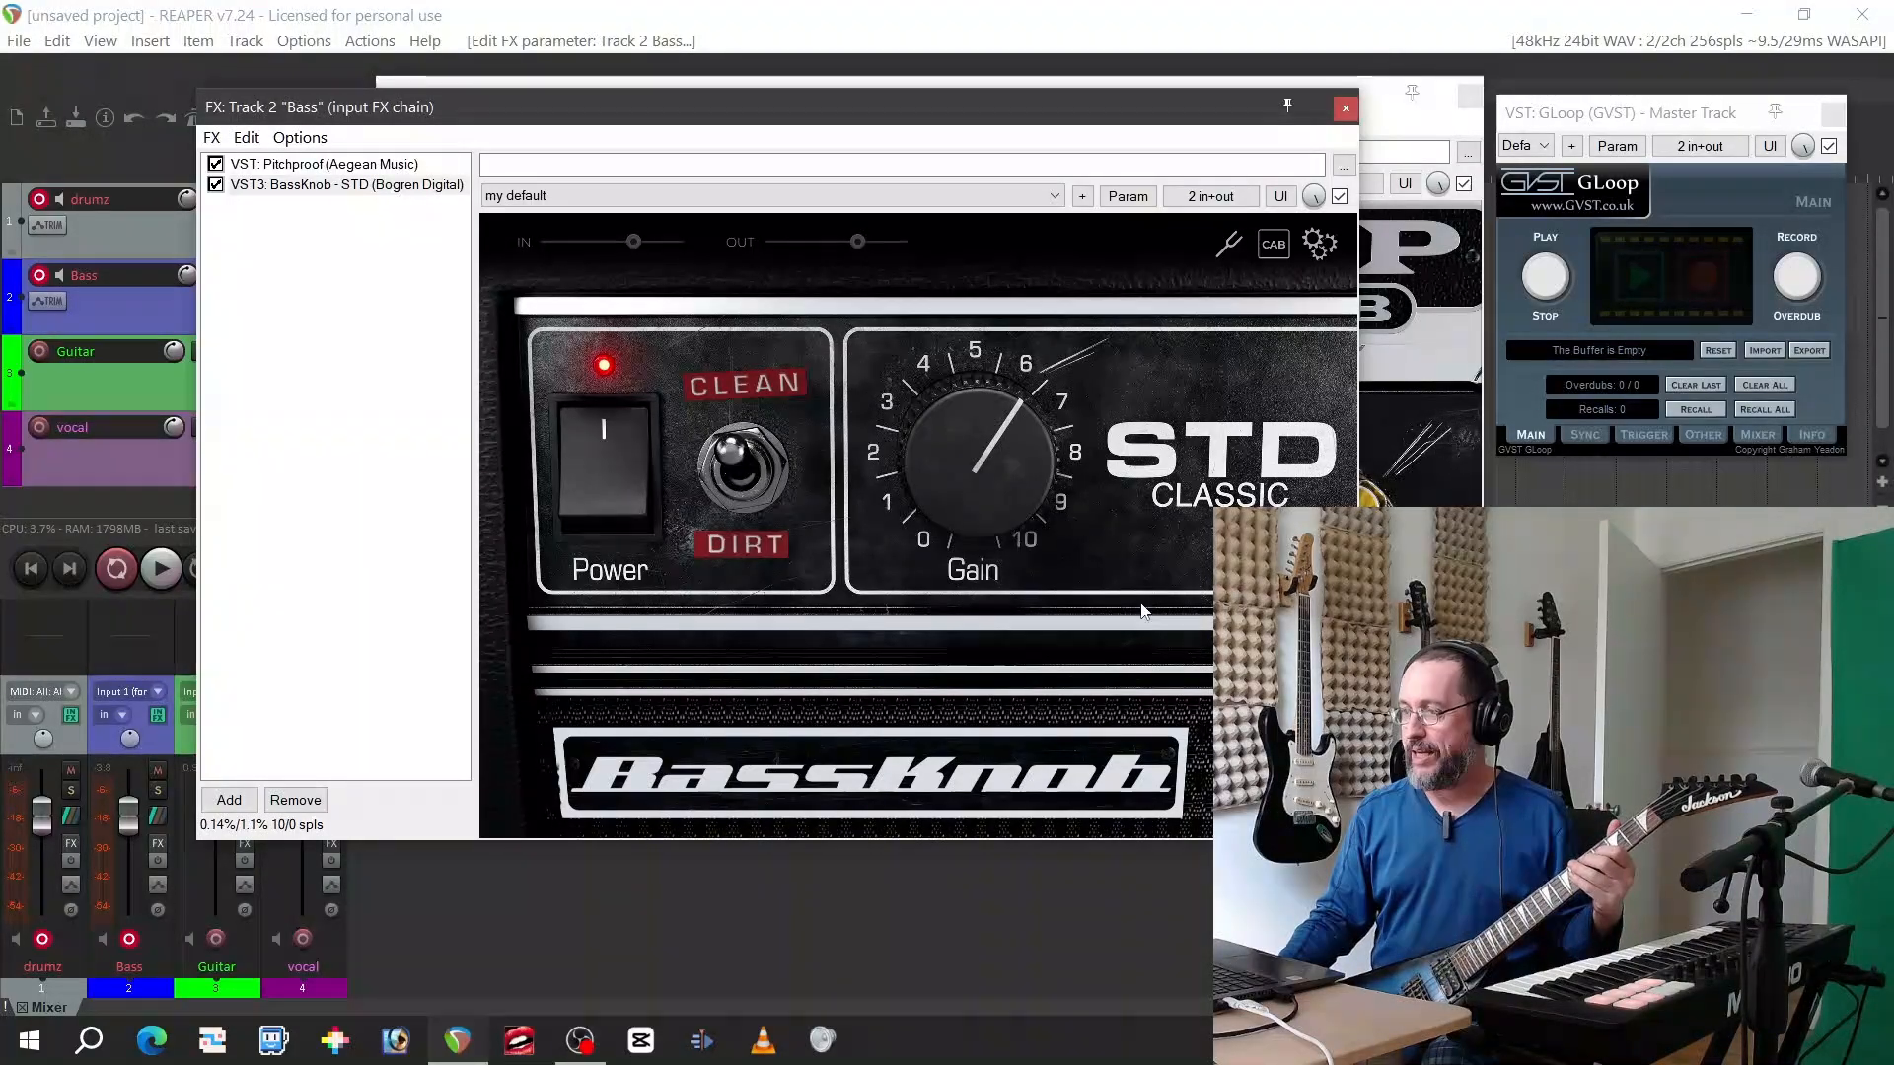
click(1345, 109)
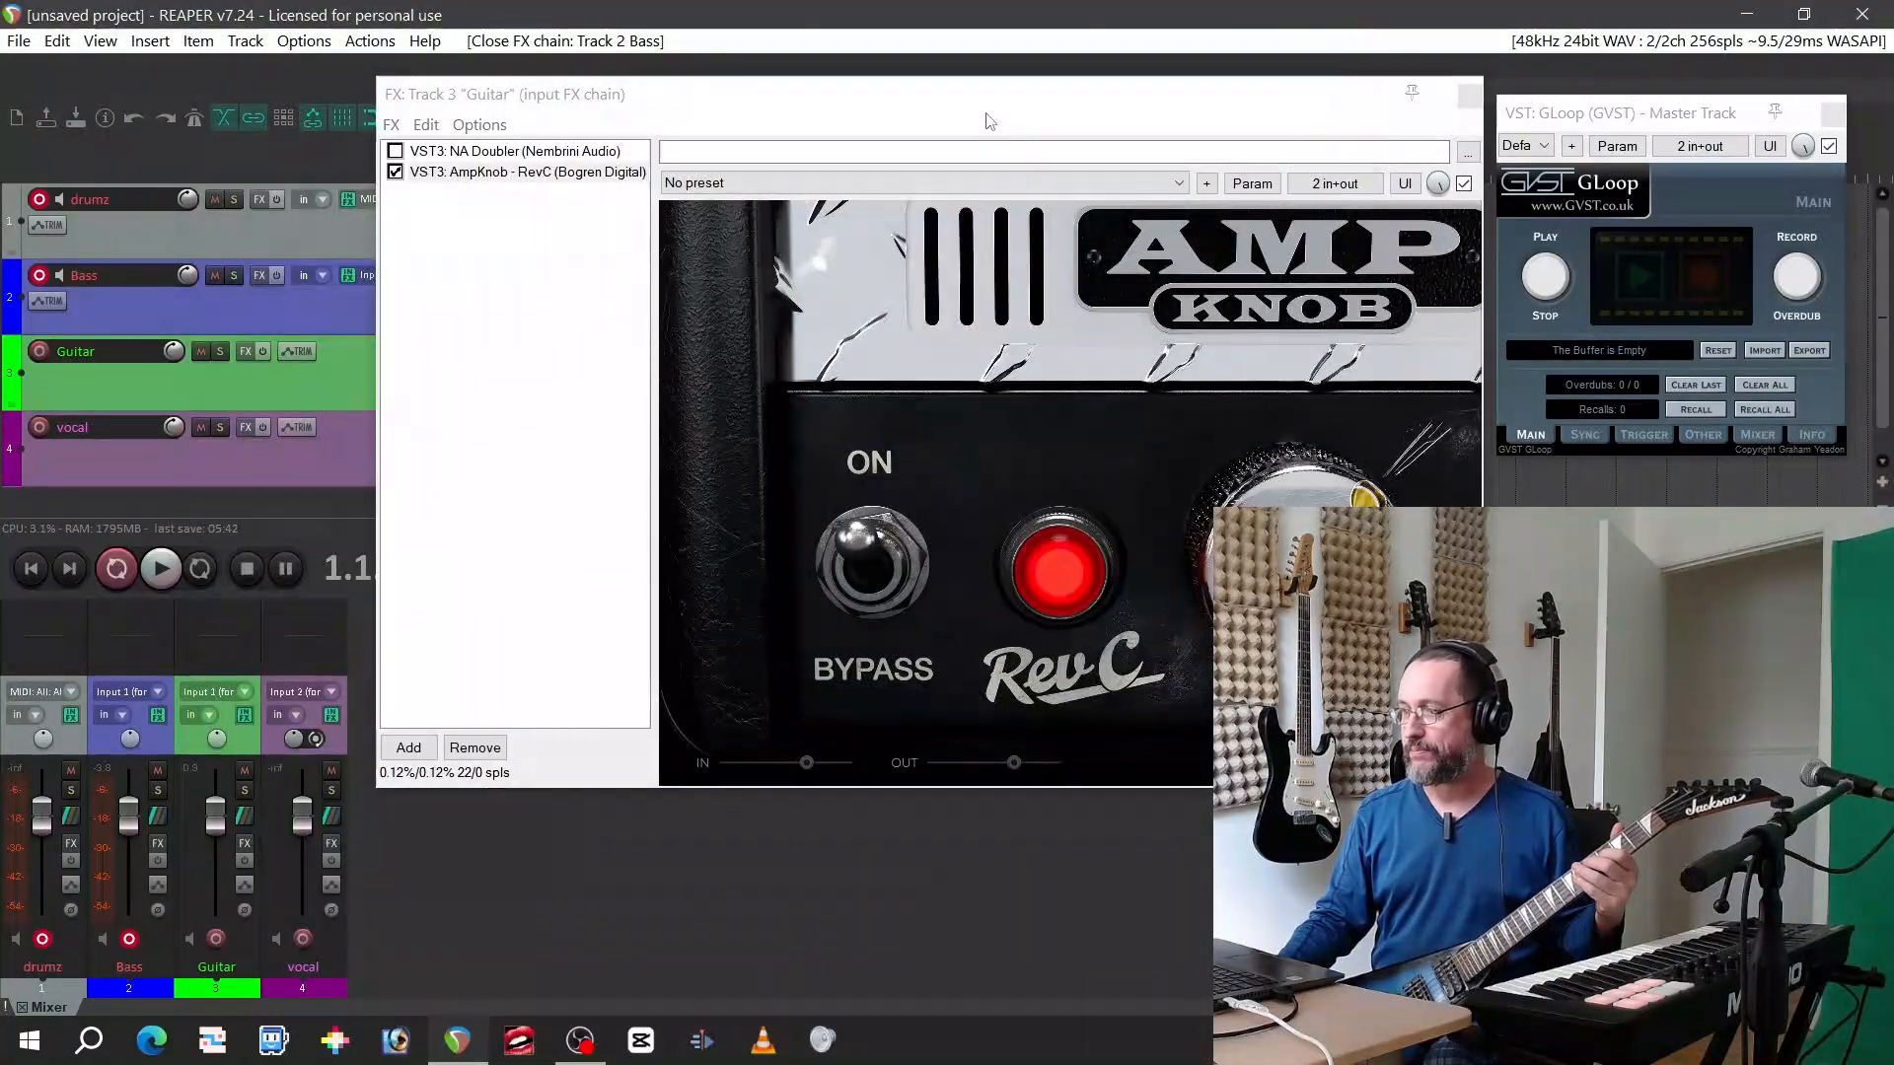
drag(930, 106, 764, 138)
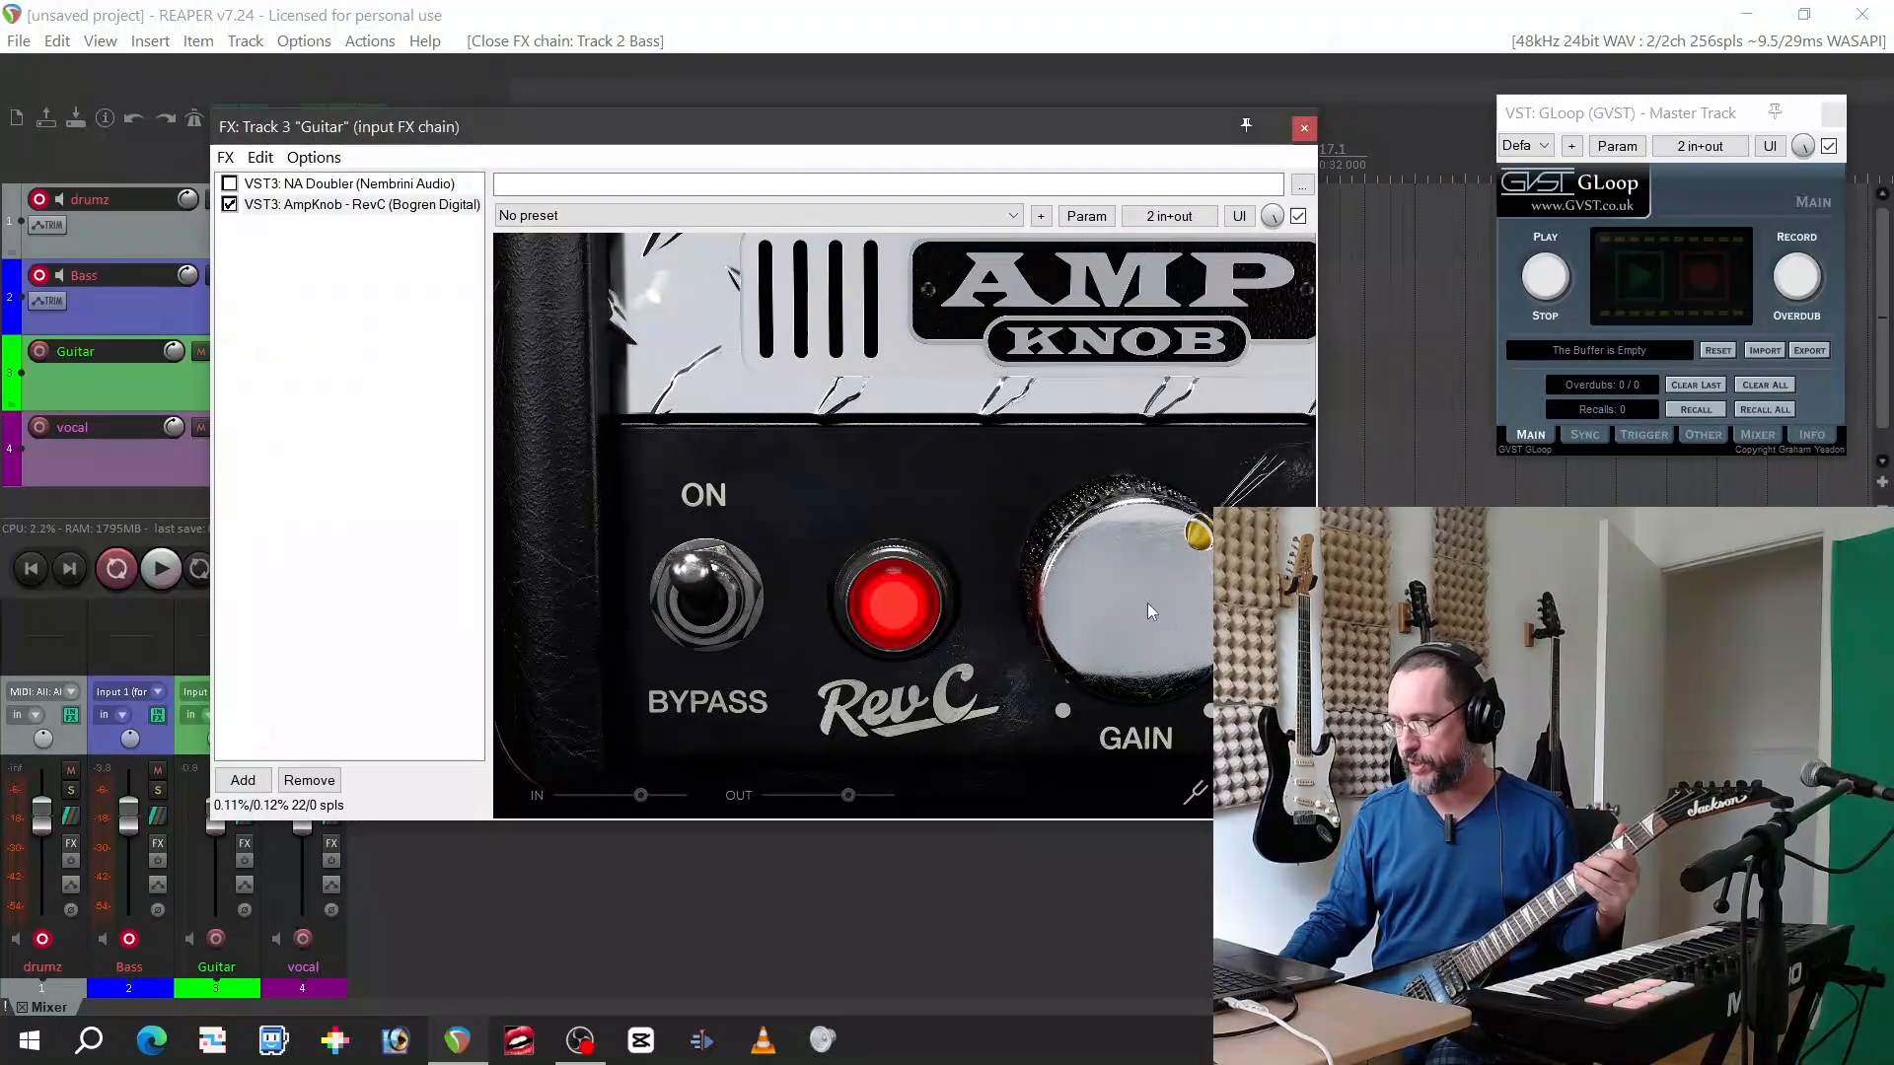
Load the Metallica Justice preset in AmpKnob RevC on the Guitar track
click(785, 215)
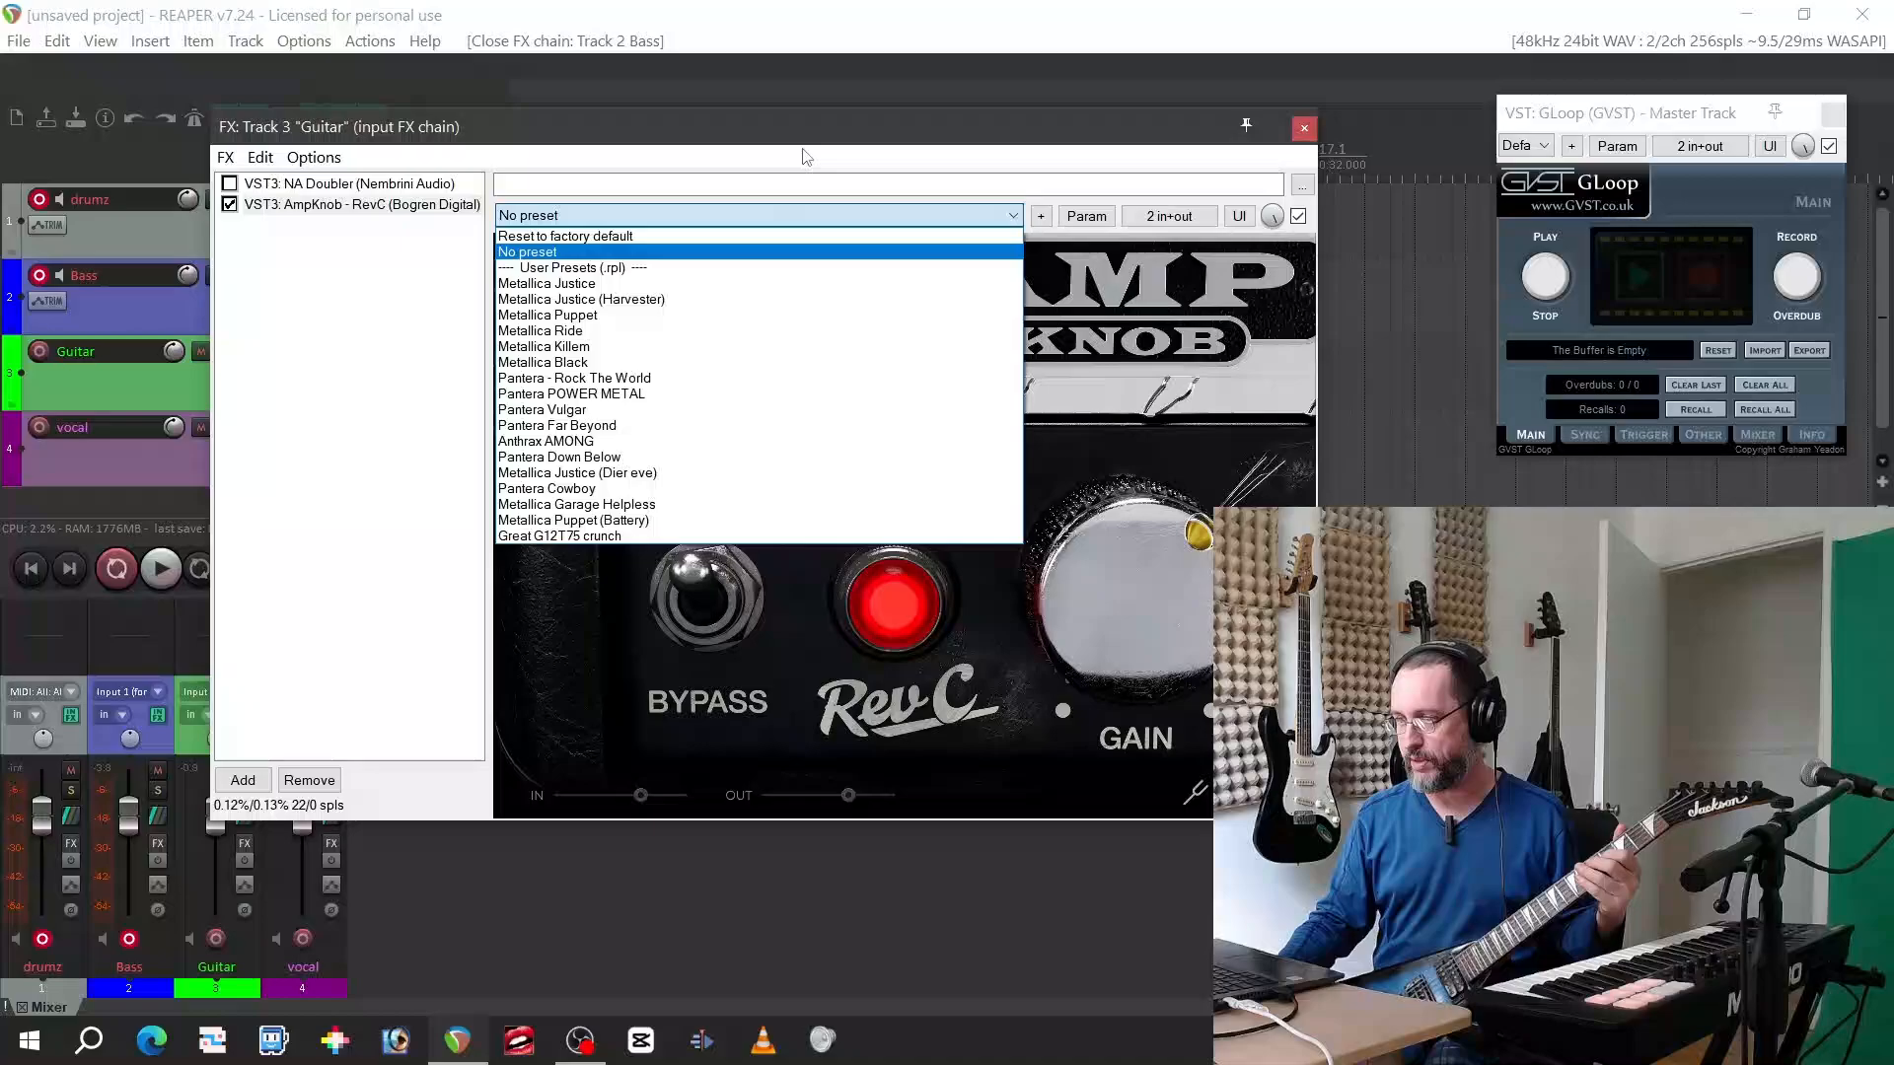
click(749, 285)
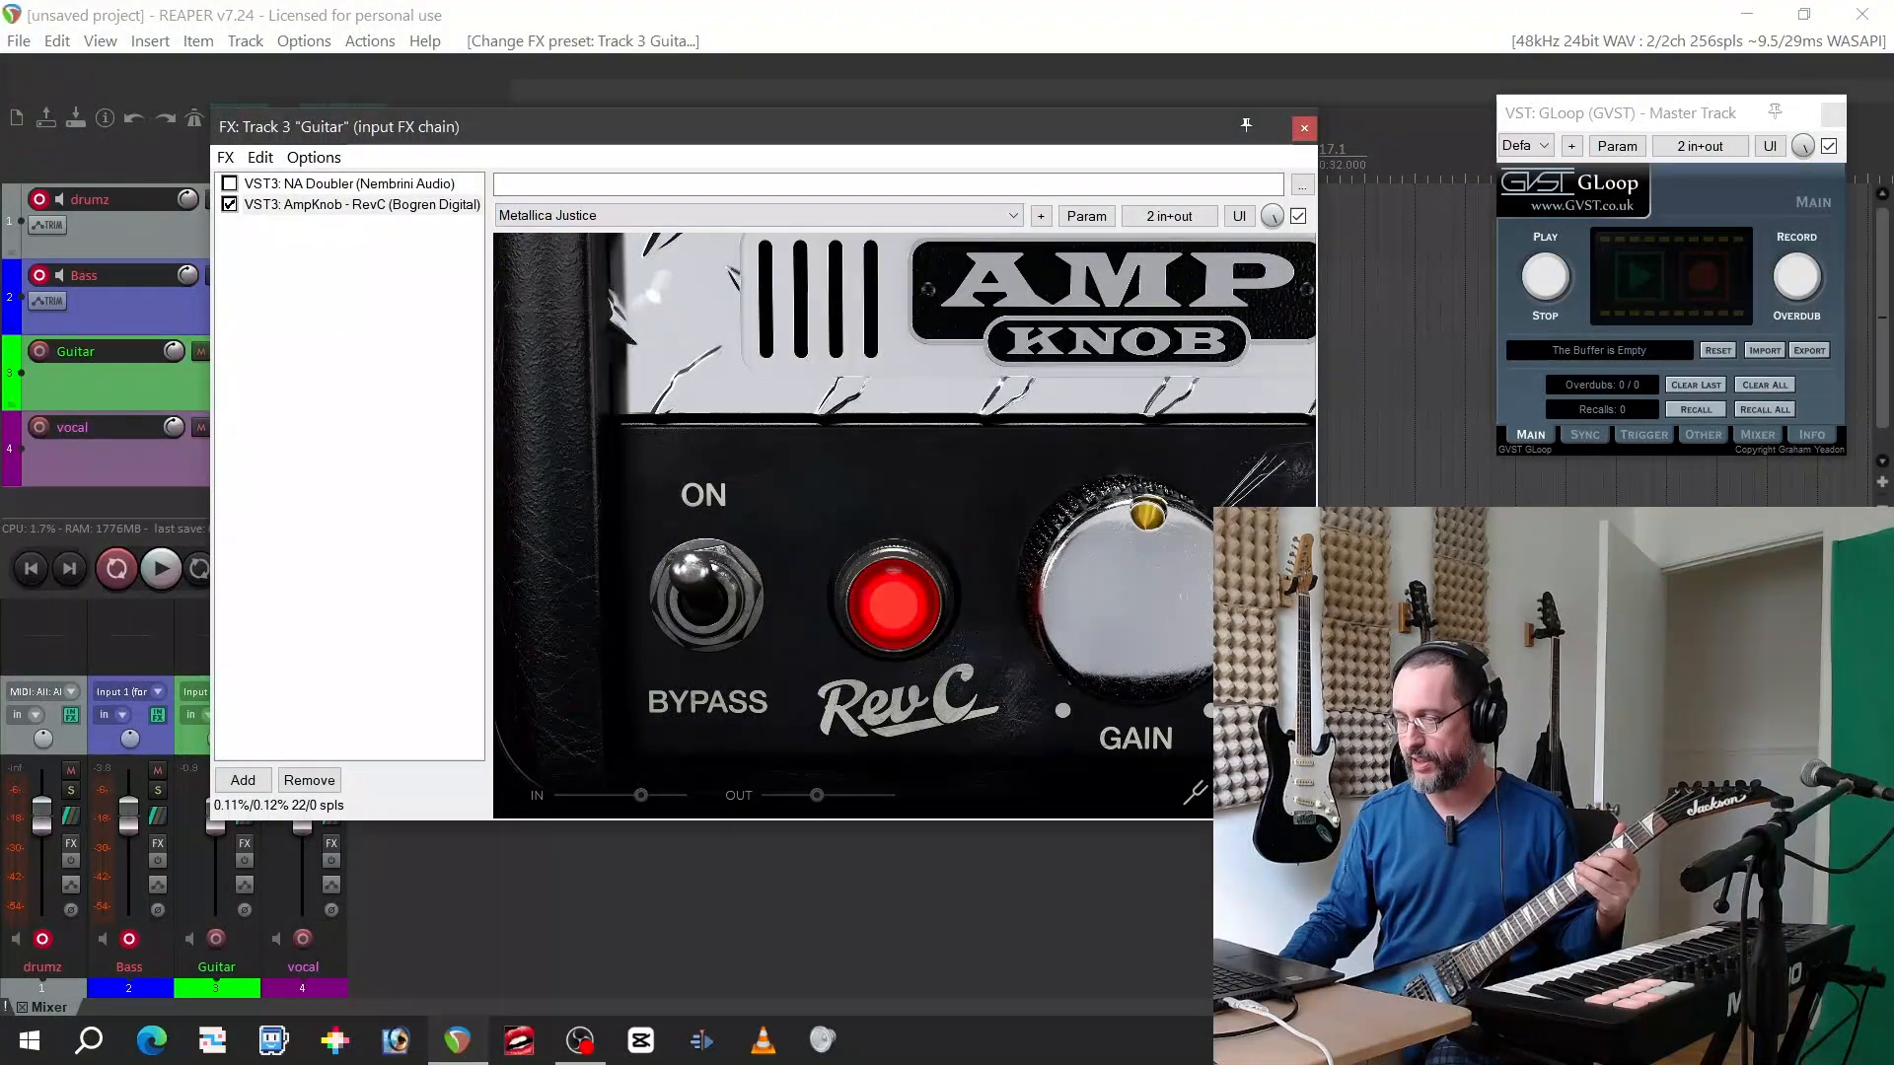
click(1121, 607)
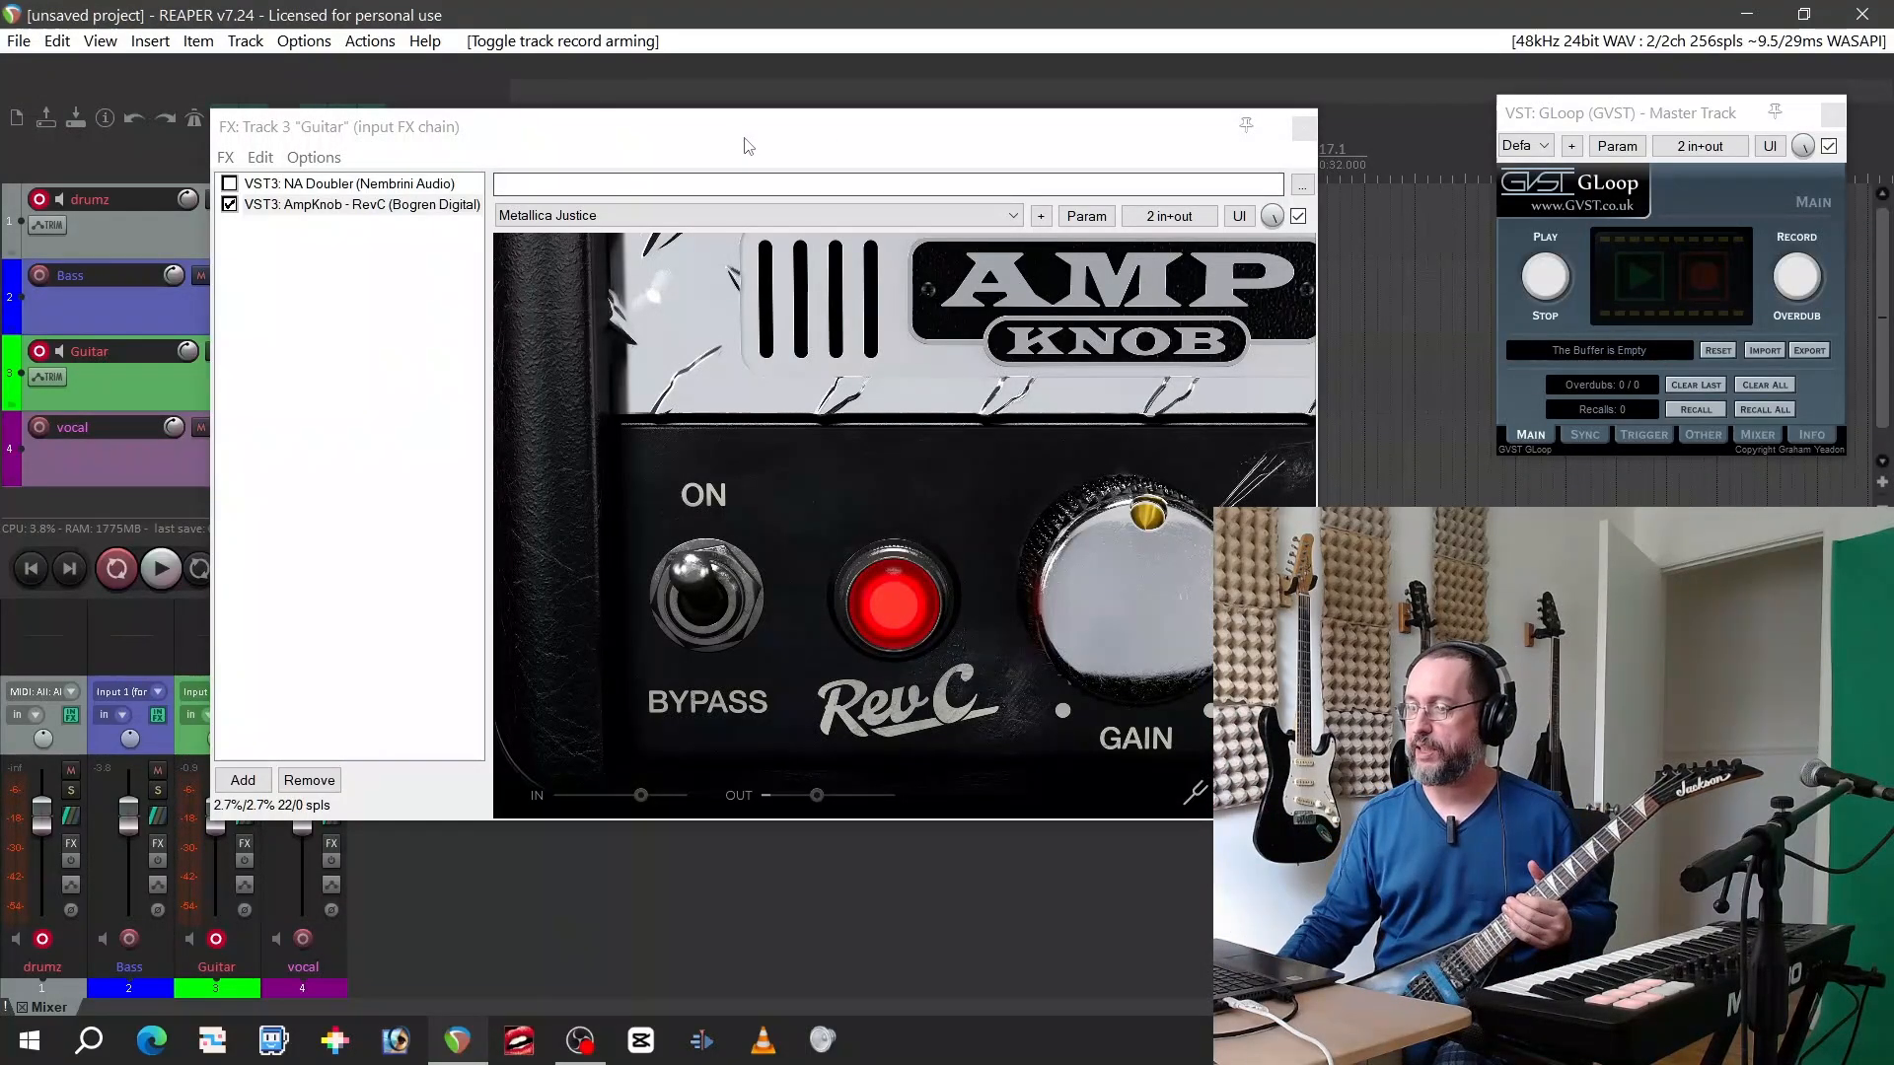
Reposition the Guitar FX window and check which impulse response file AmpKnob RevC uses
drag(744, 127, 575, 98)
mouse_move(1067, 760)
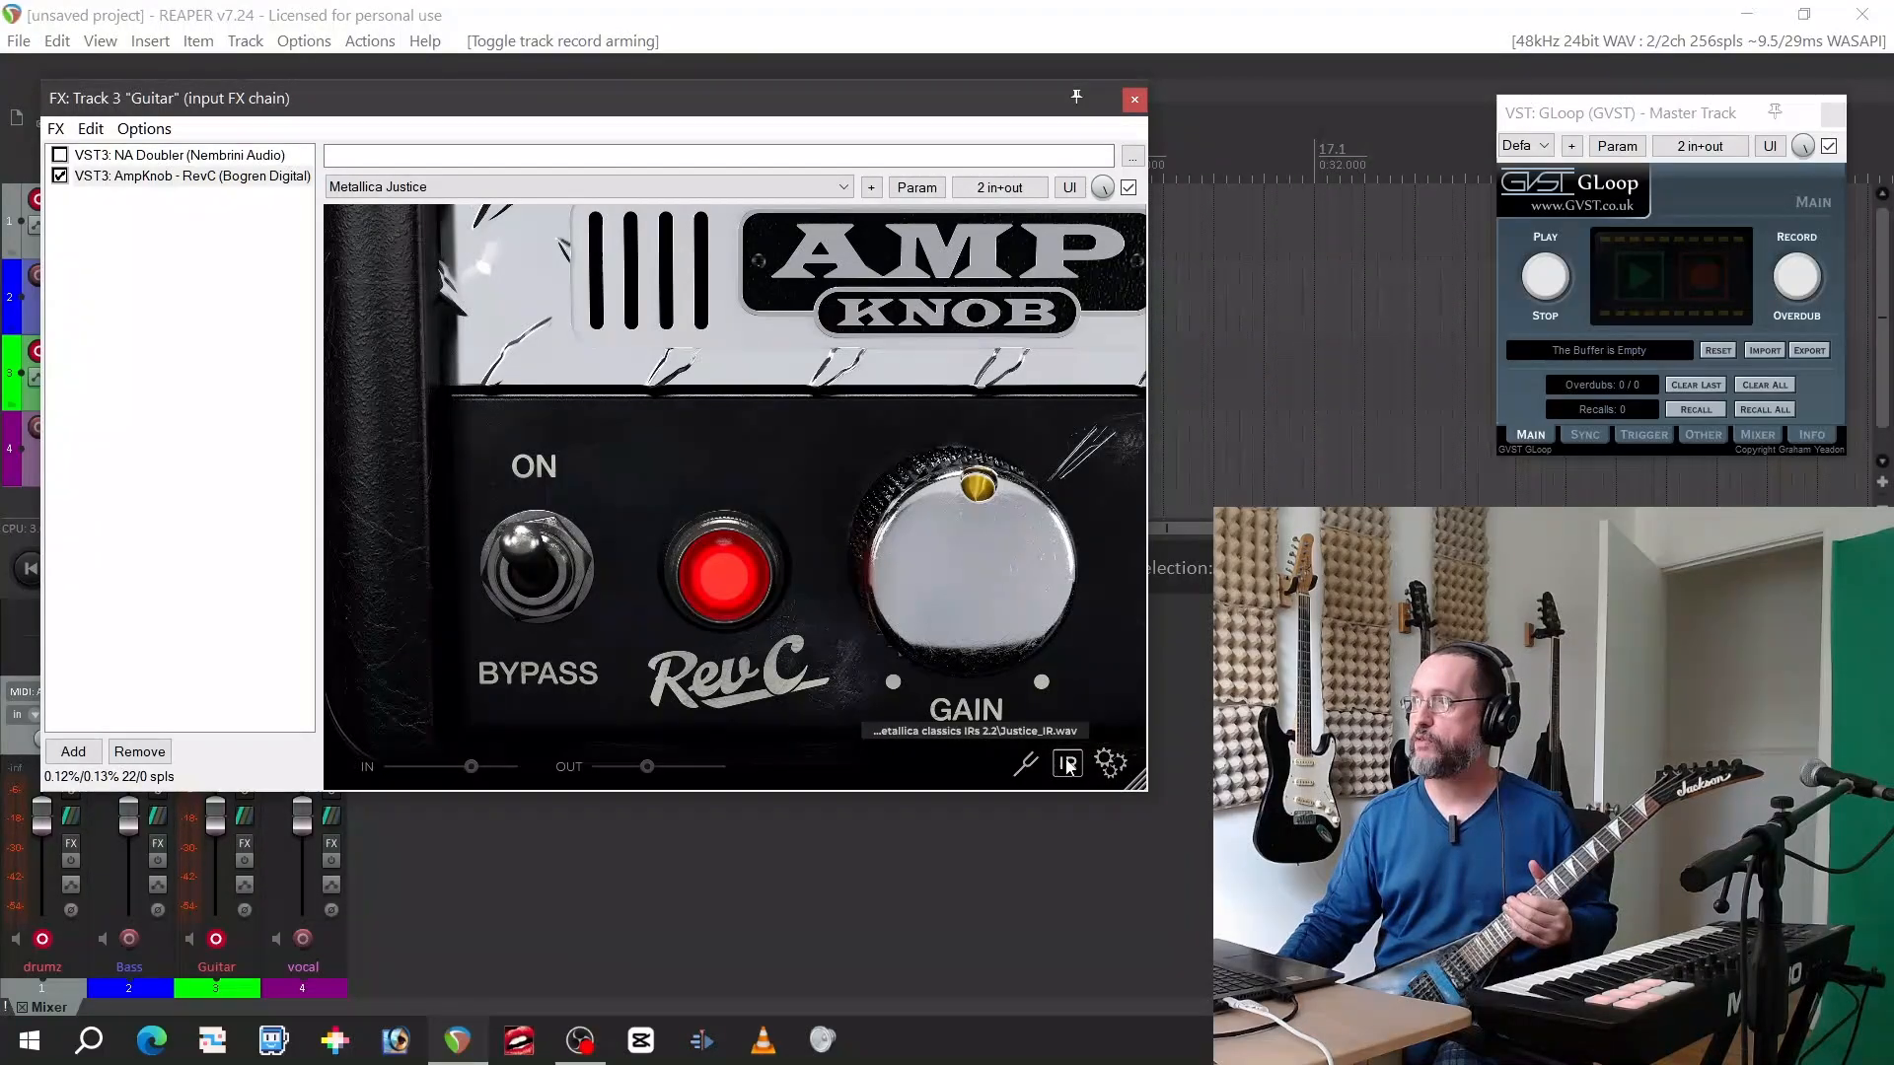
click(1070, 767)
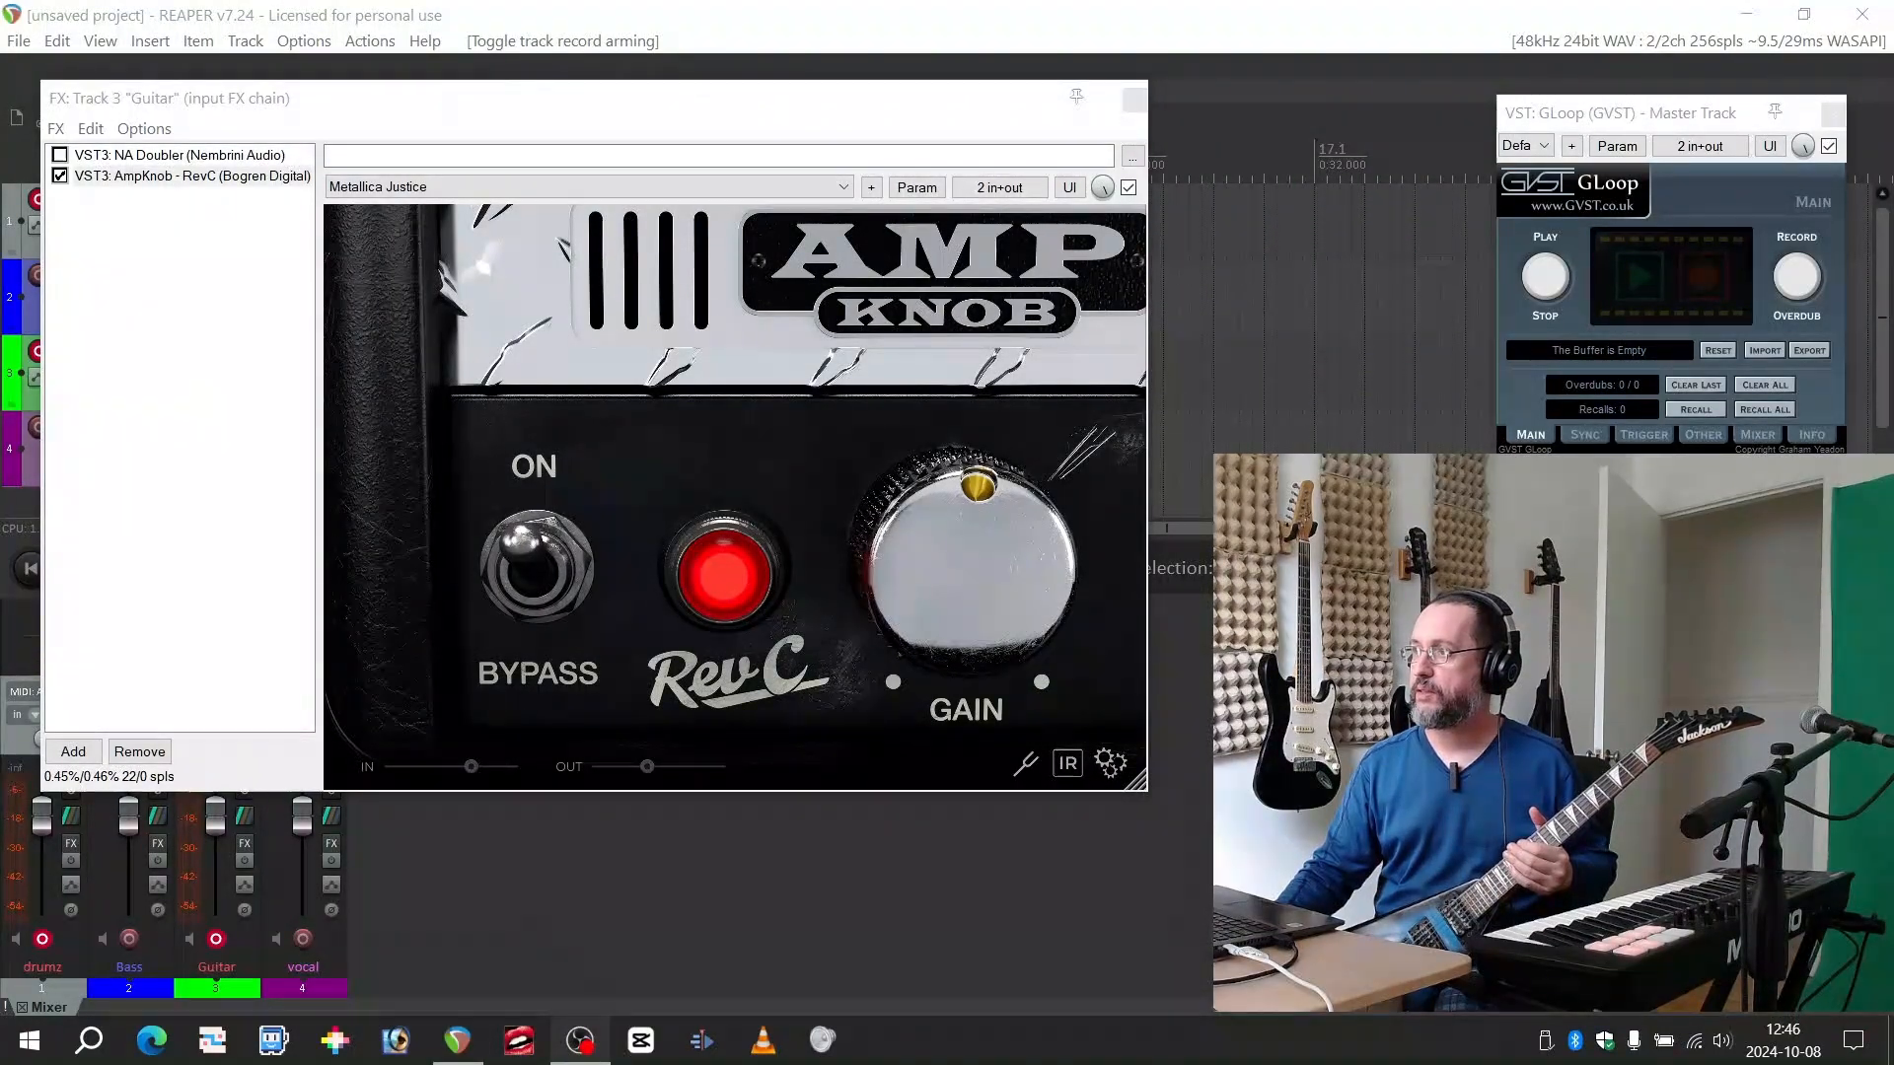
drag(747, 114, 852, 128)
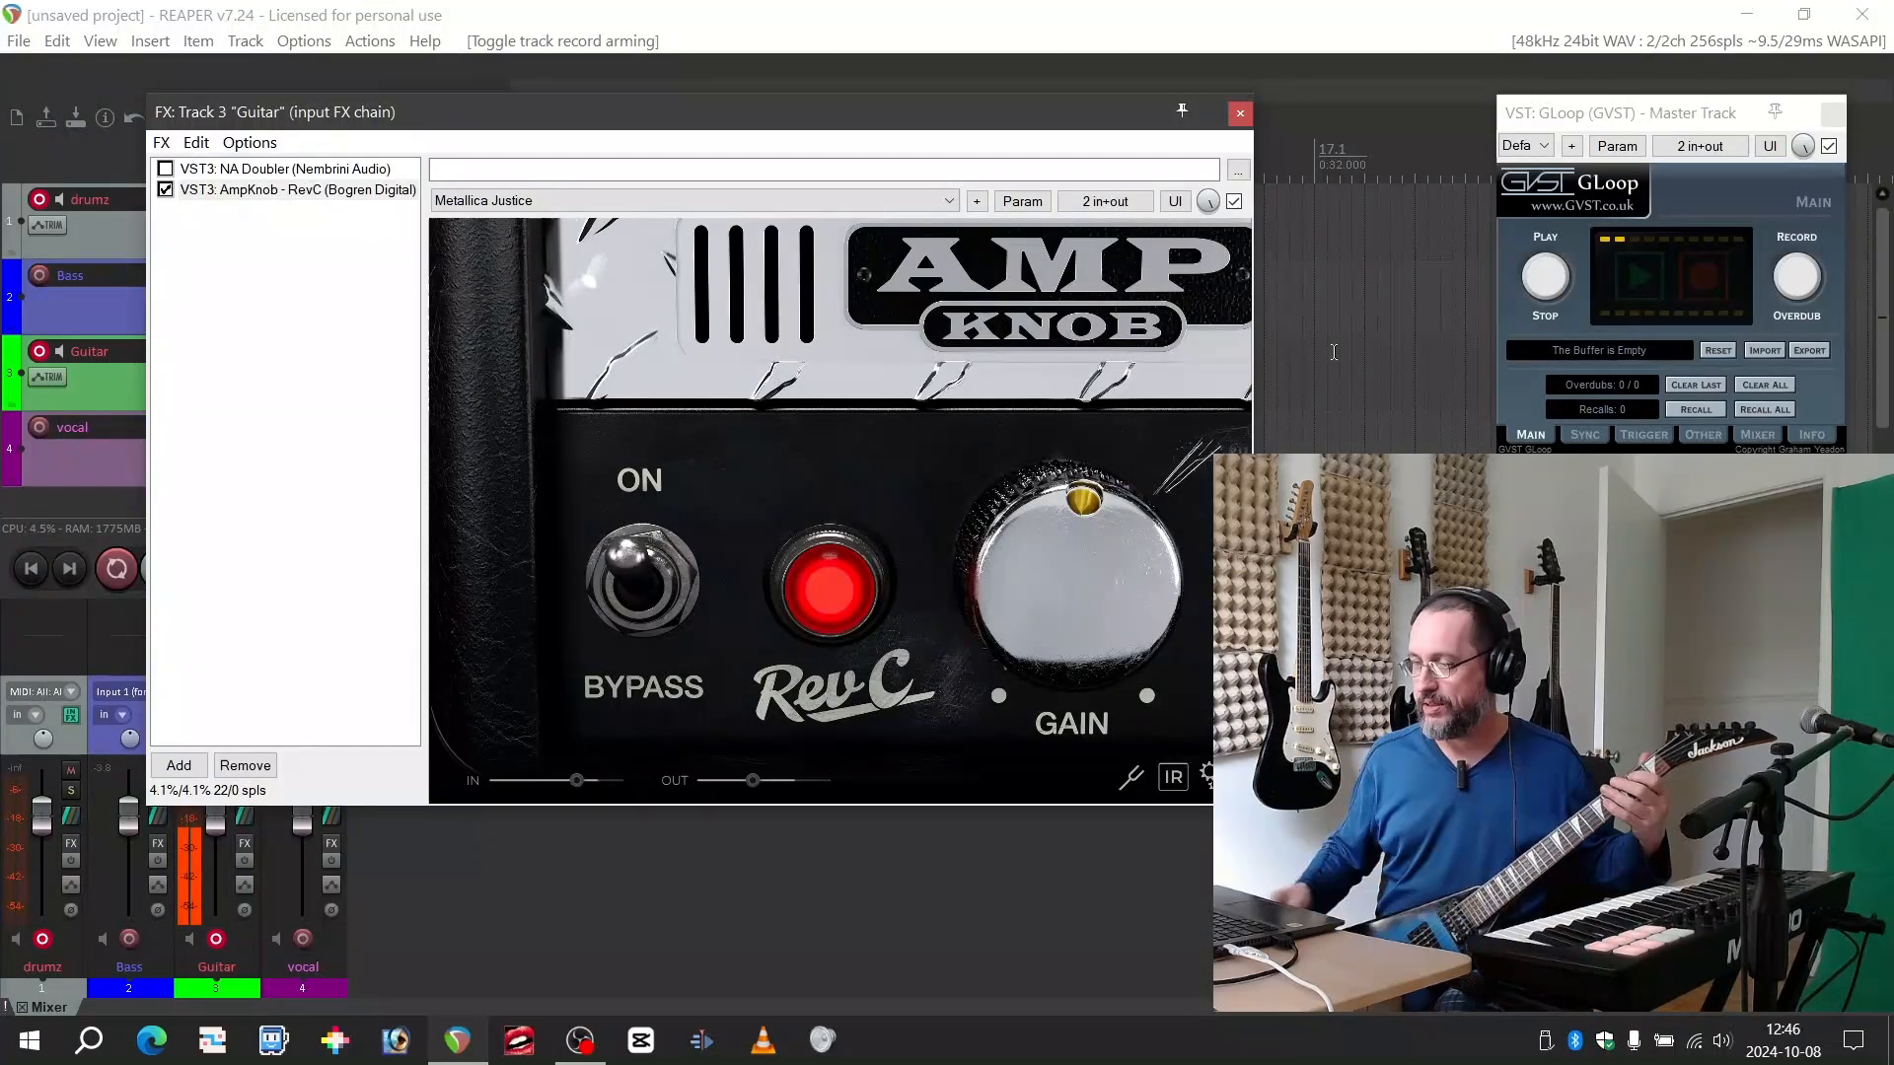
Audition the Metallica Puppet preset in AmpKnob RevC and point out its gain setting
click(944, 199)
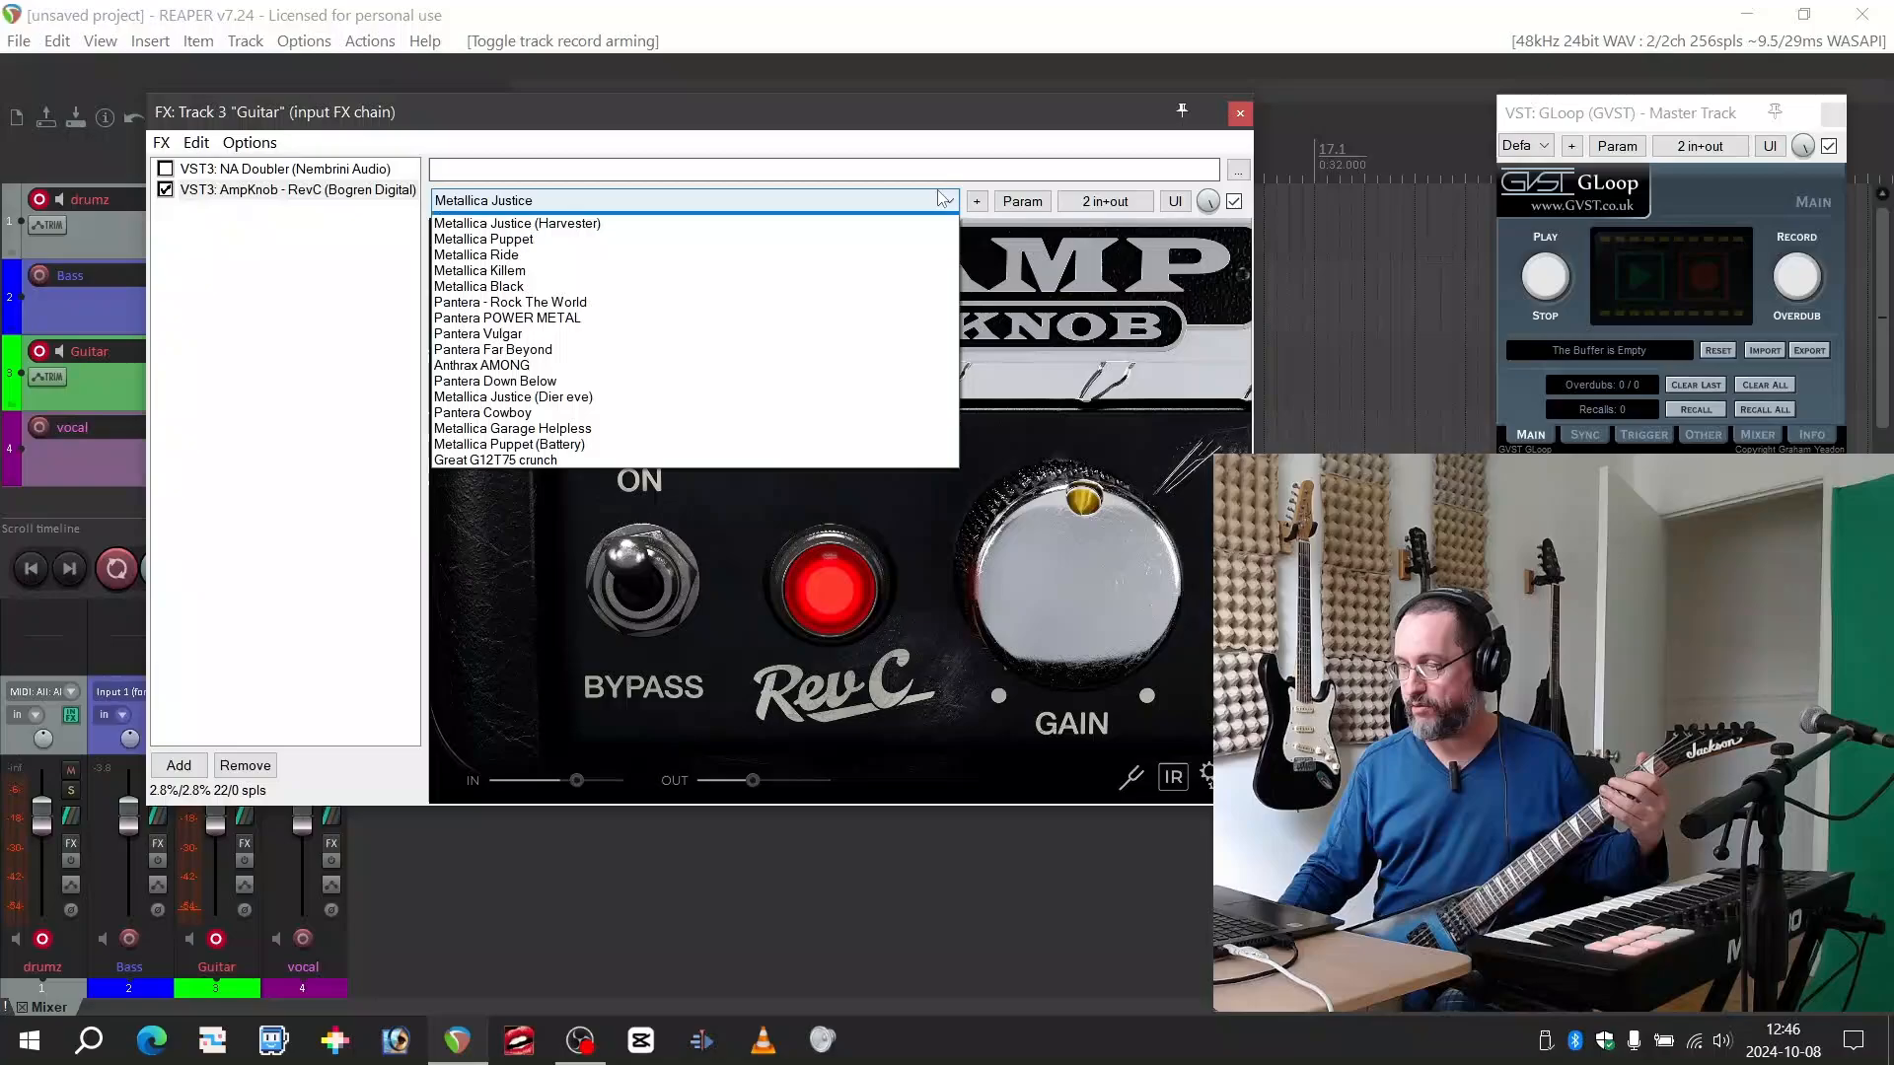
click(933, 283)
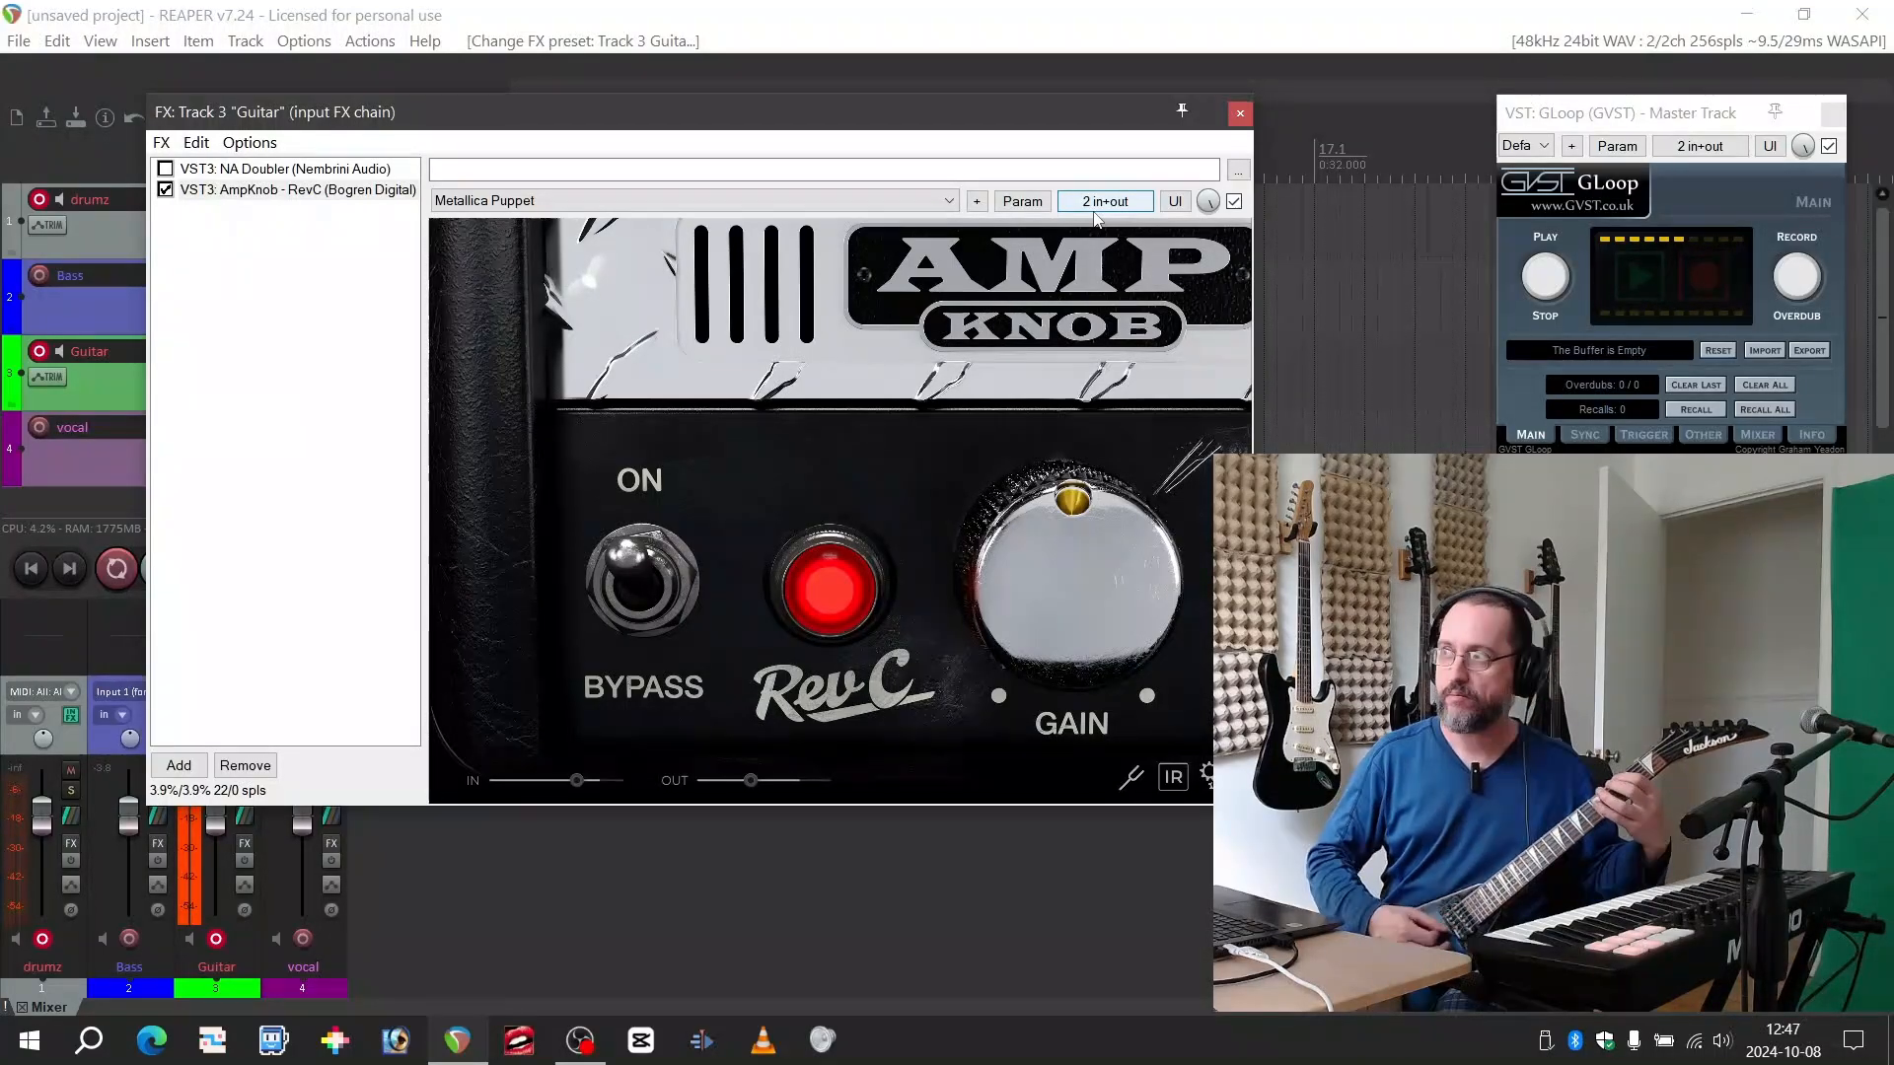
mouse_move(1058, 647)
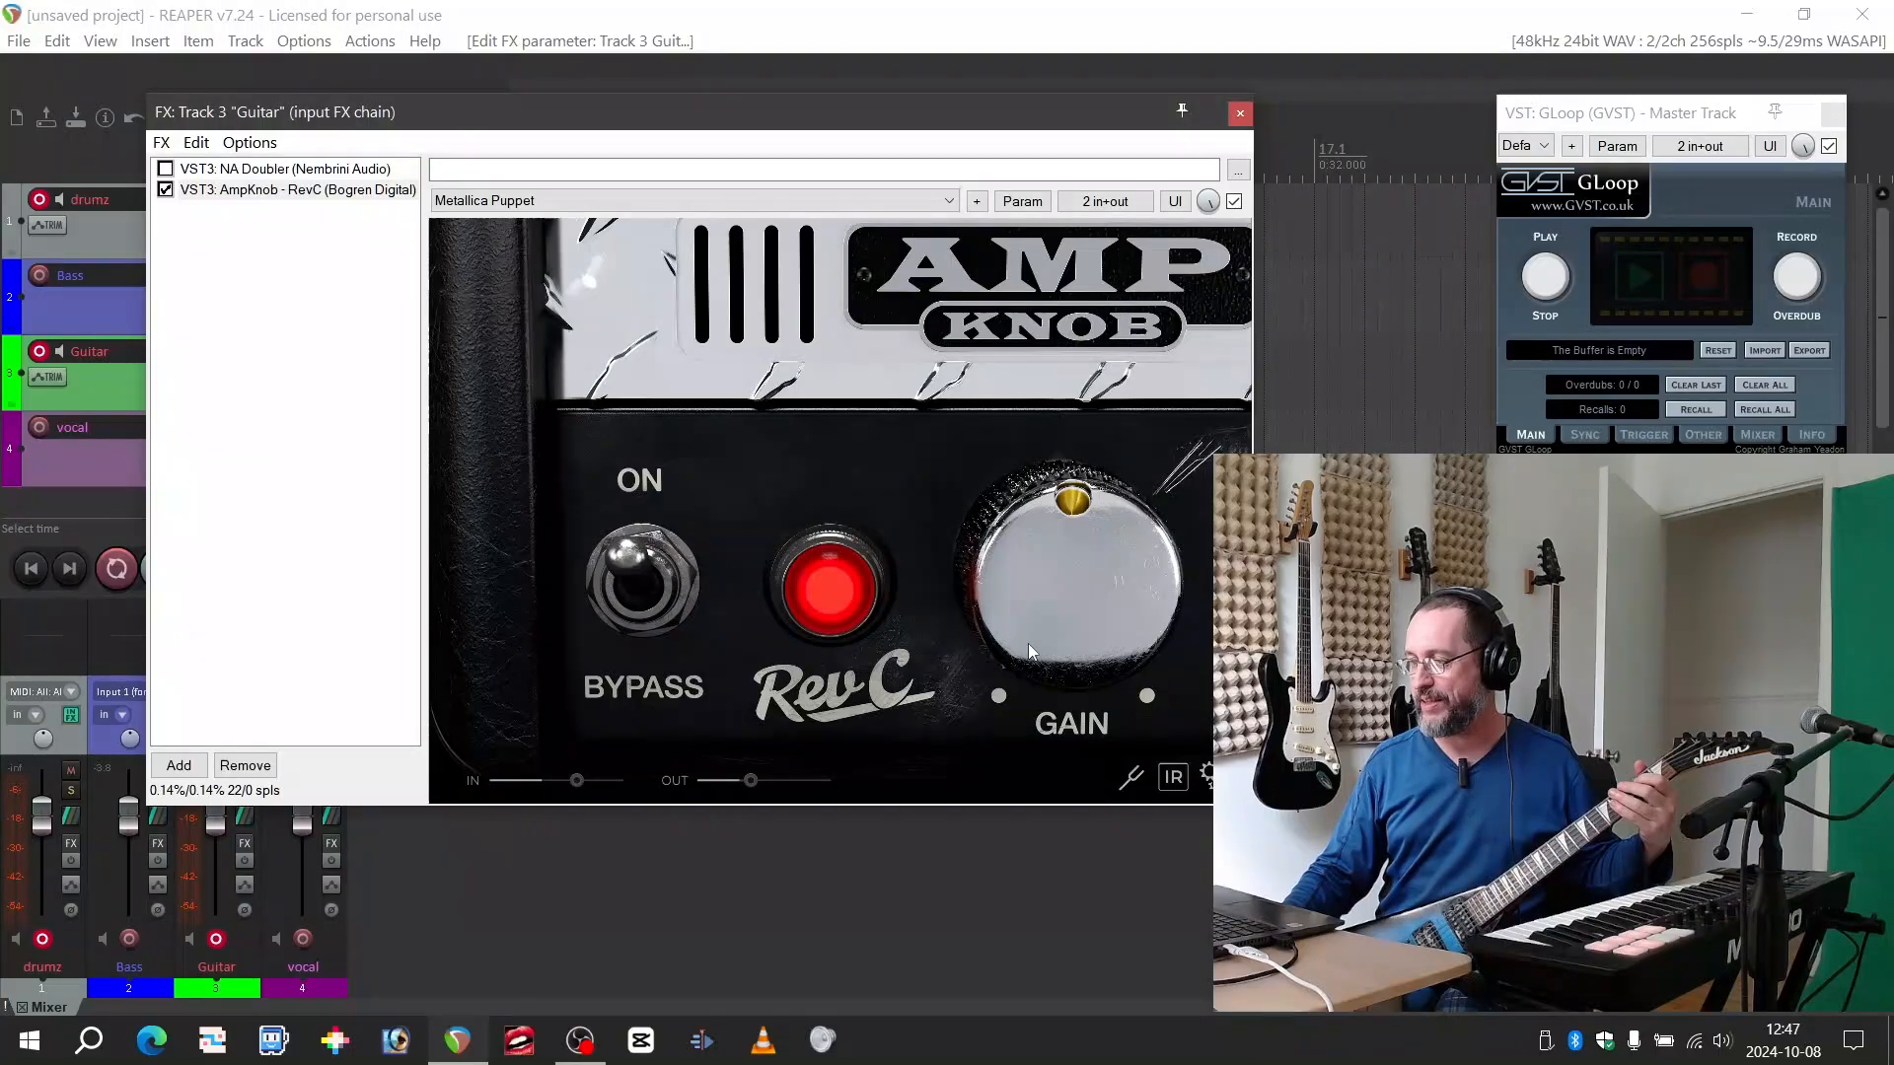
mouse_move(1115, 505)
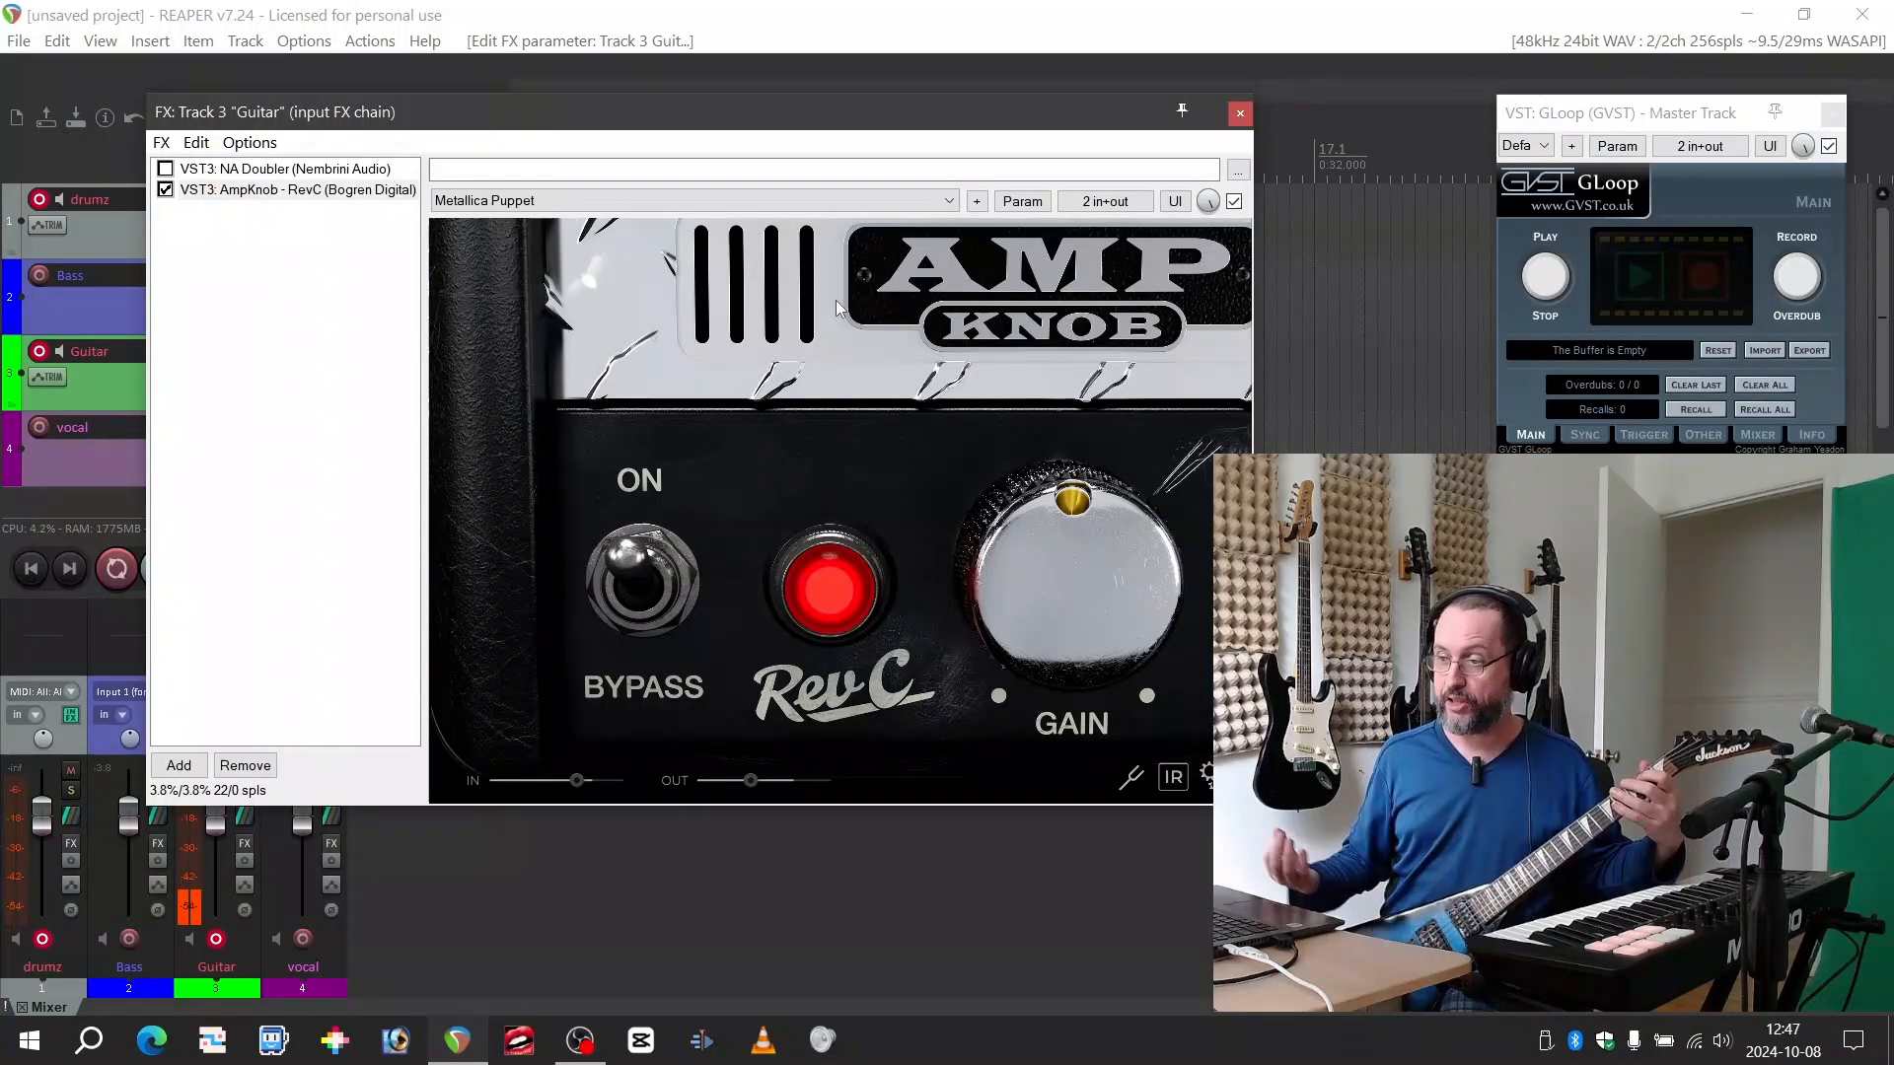
Switch AmpKnob RevC to the Pantera Vulgar preset and demonstrate its gain knob
click(773, 201)
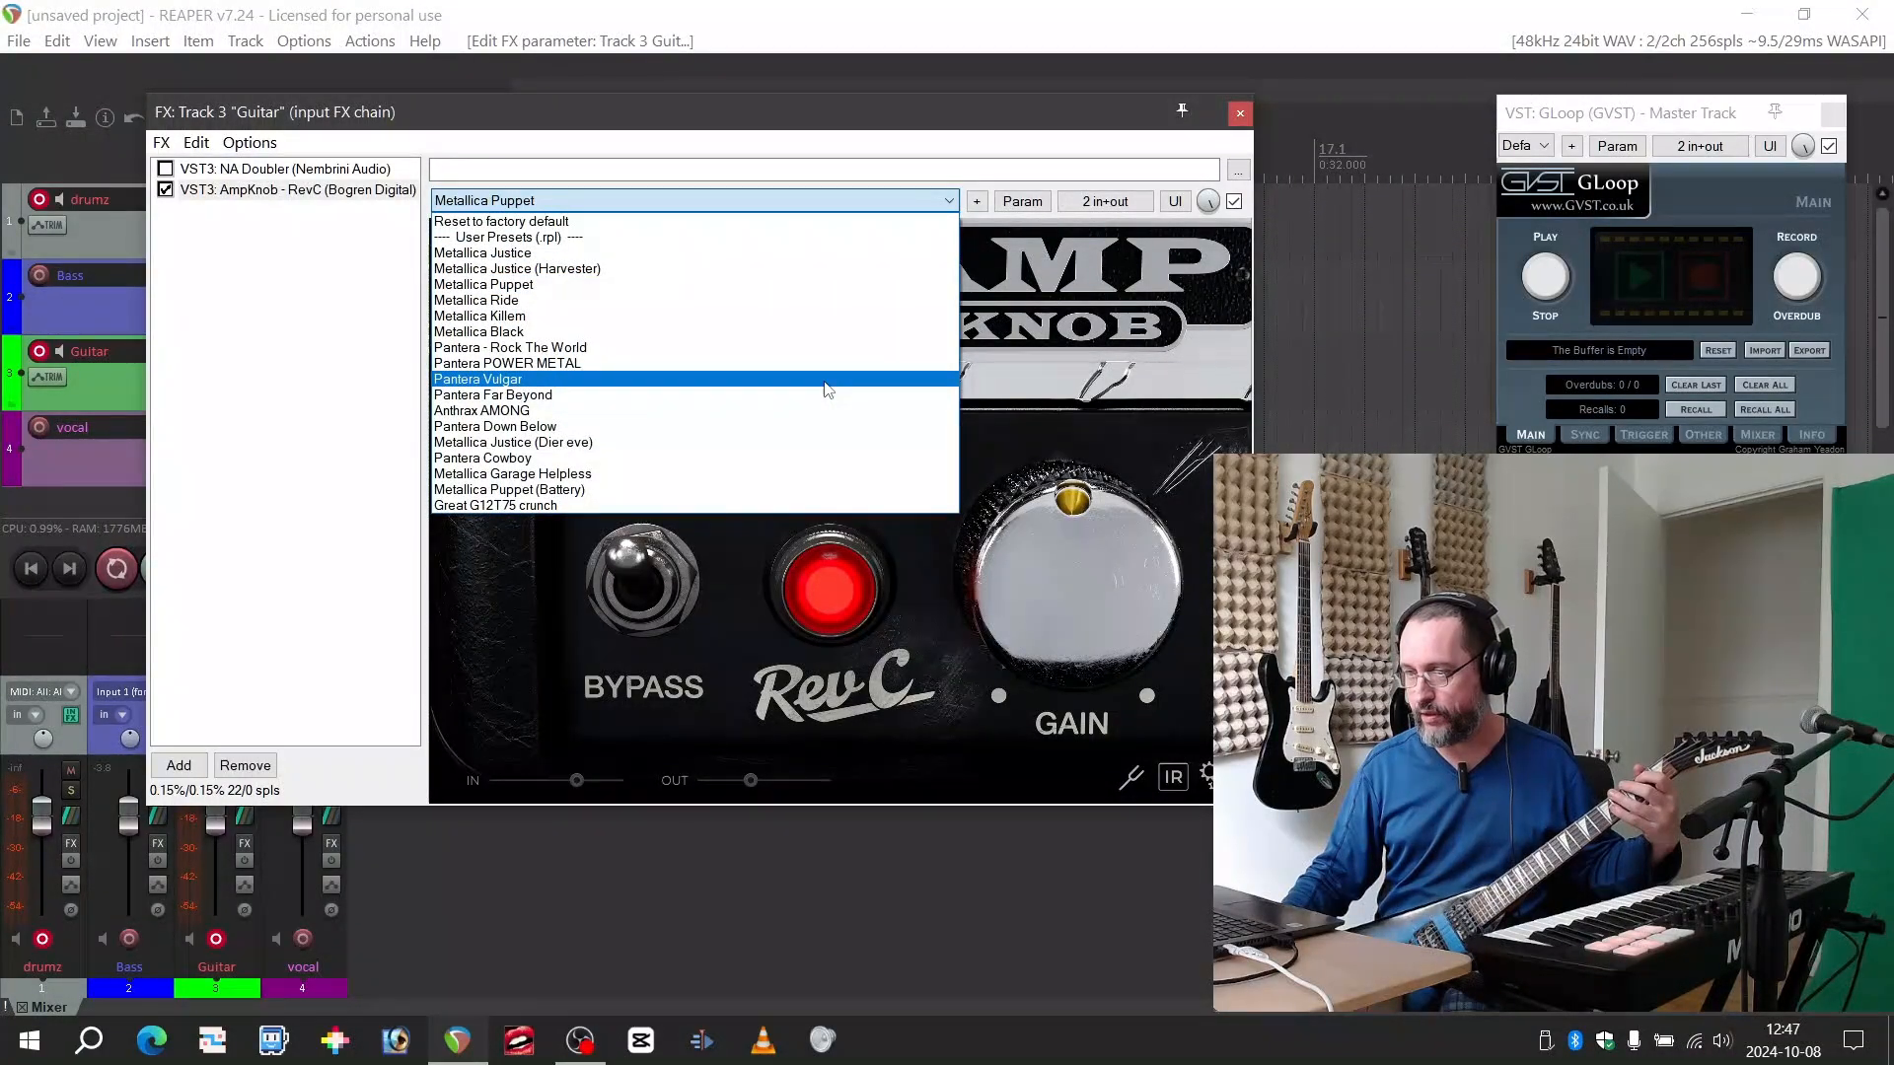
click(827, 389)
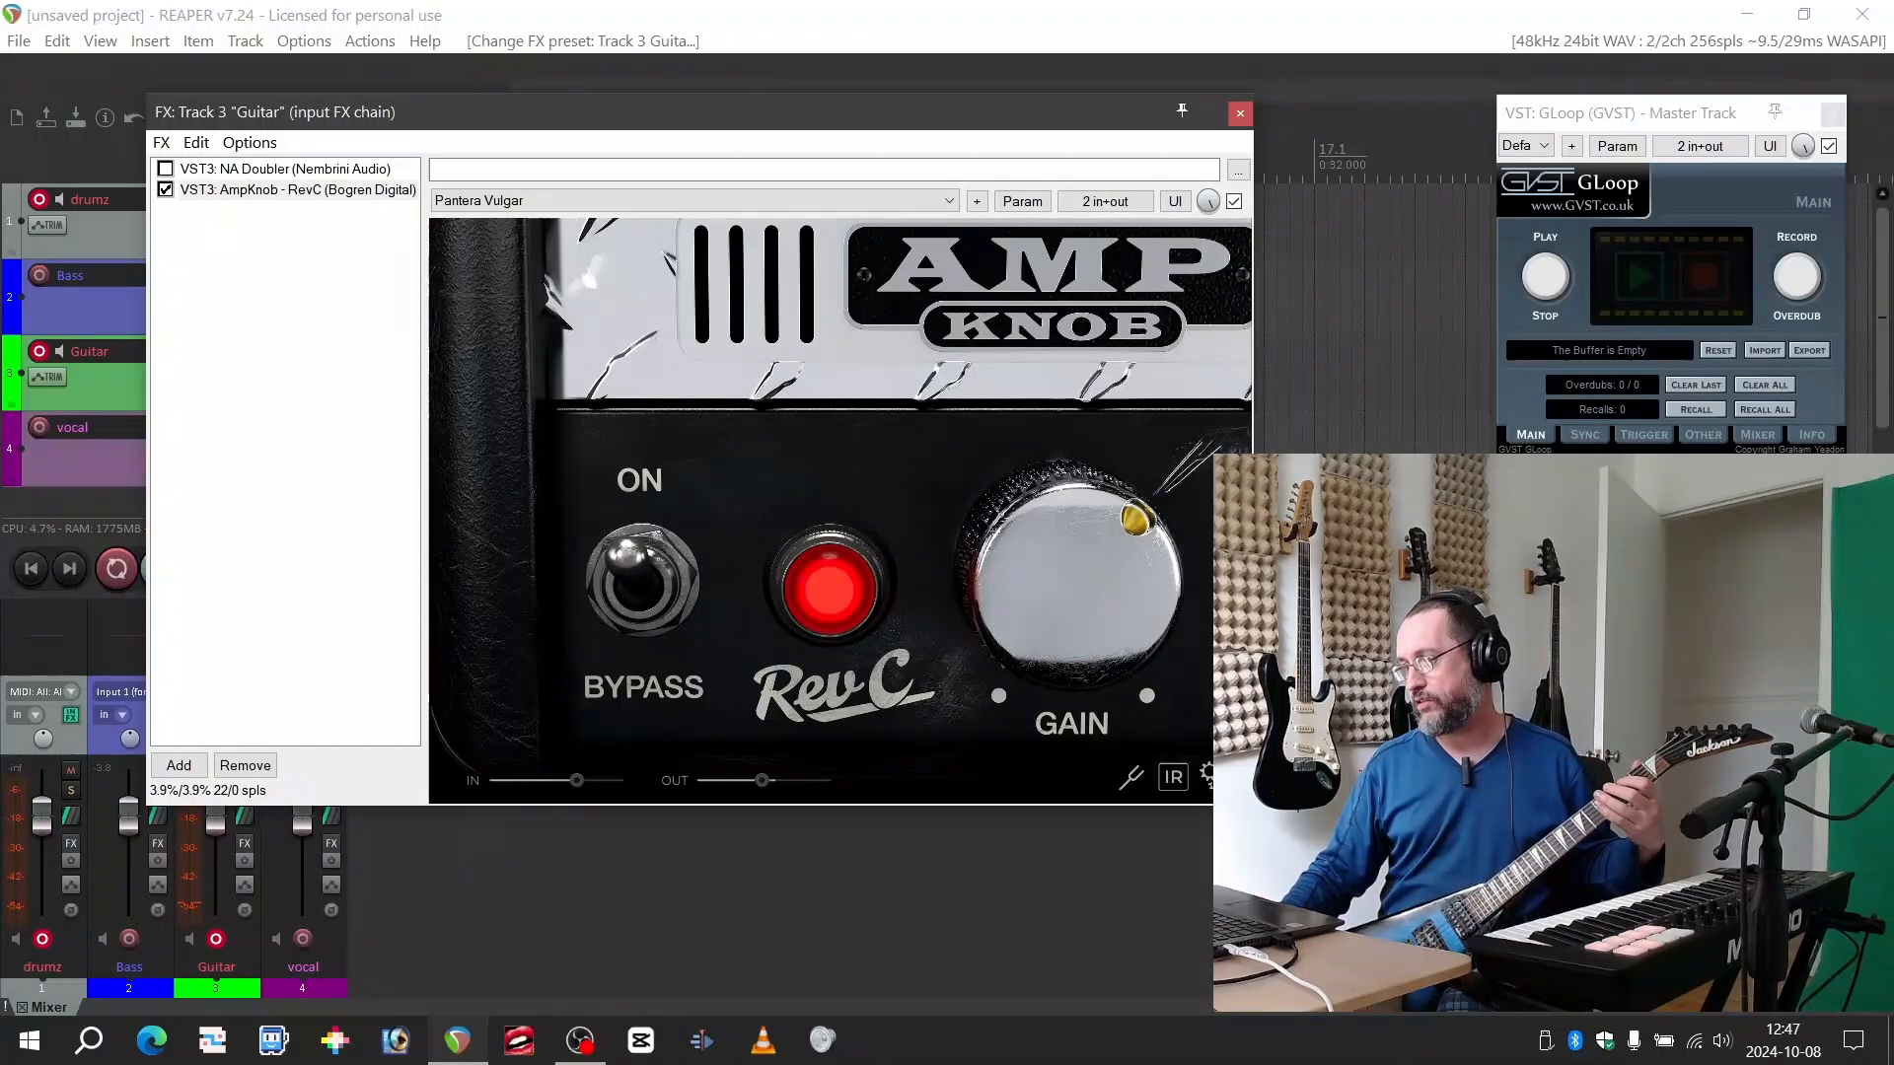
drag(1060, 624, 1109, 594)
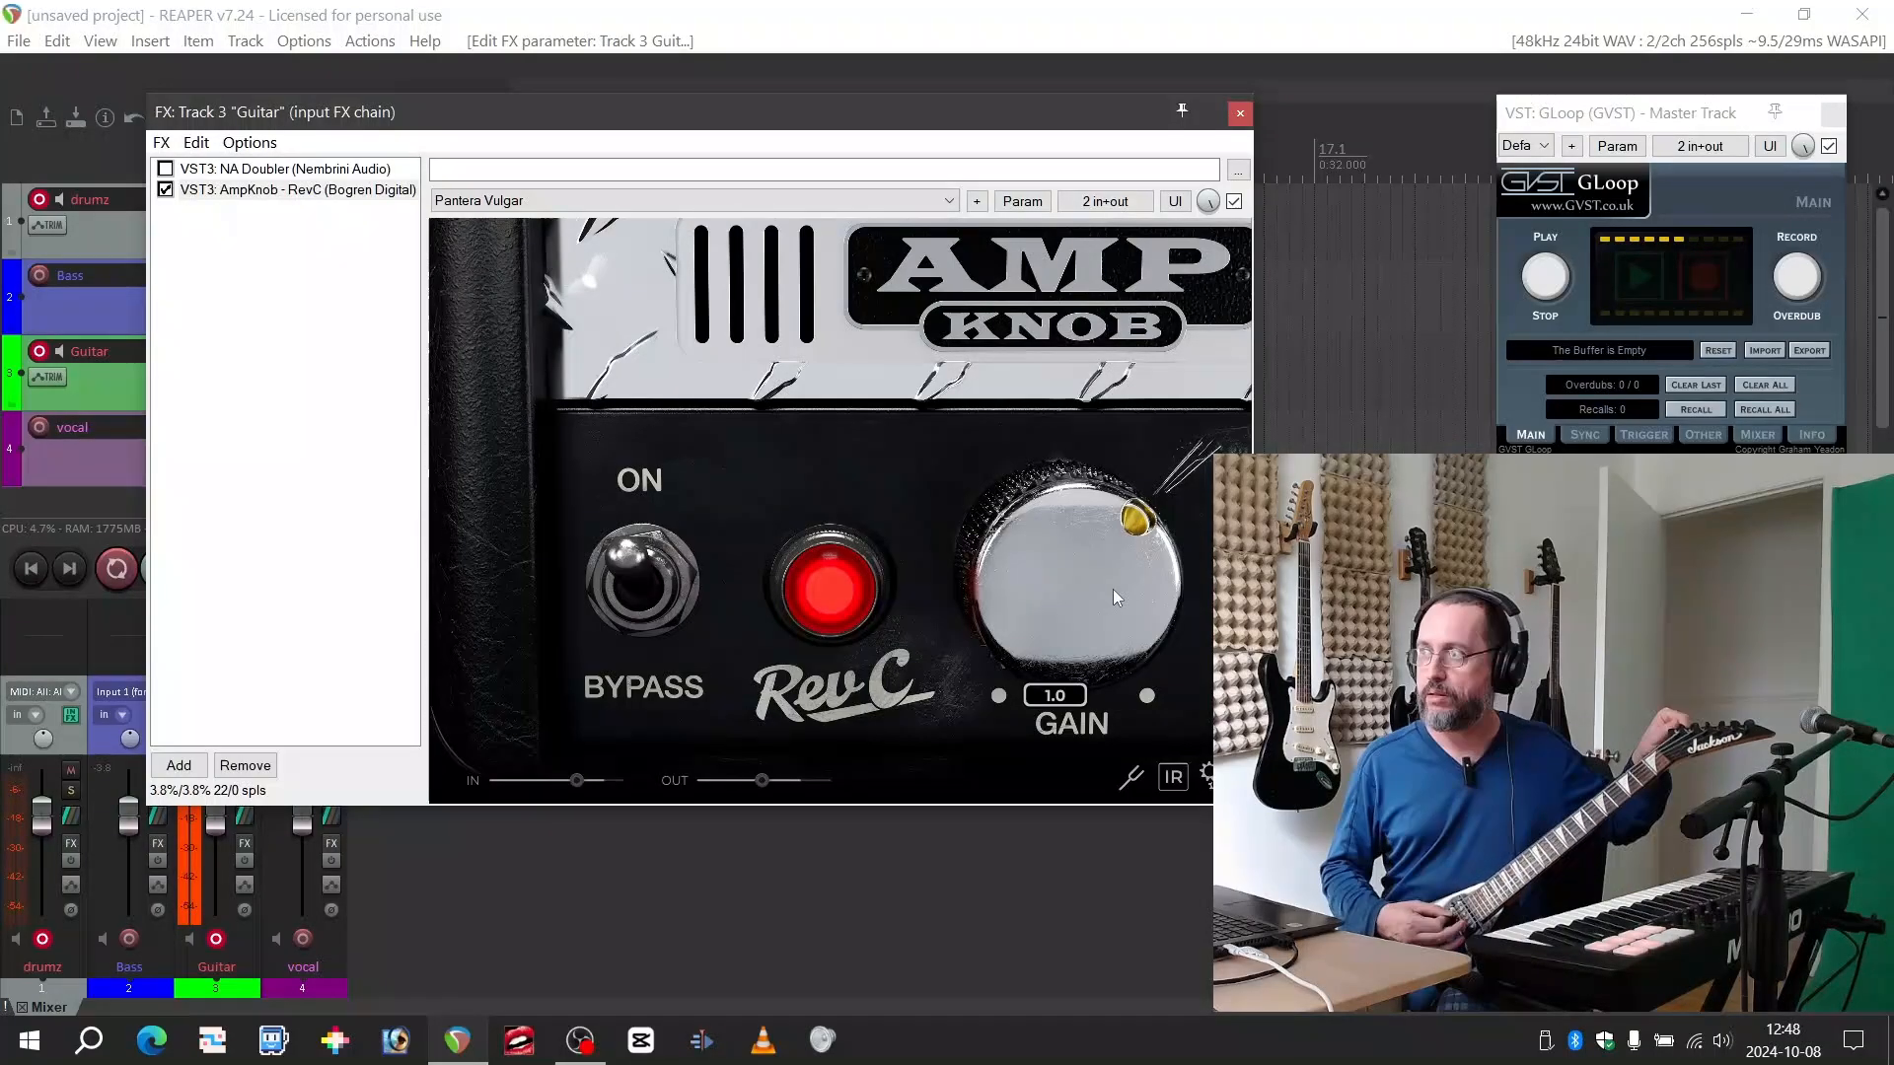
Audition the Anthrax AMONG preset in AmpKnob RevC and show its gain setting
click(917, 201)
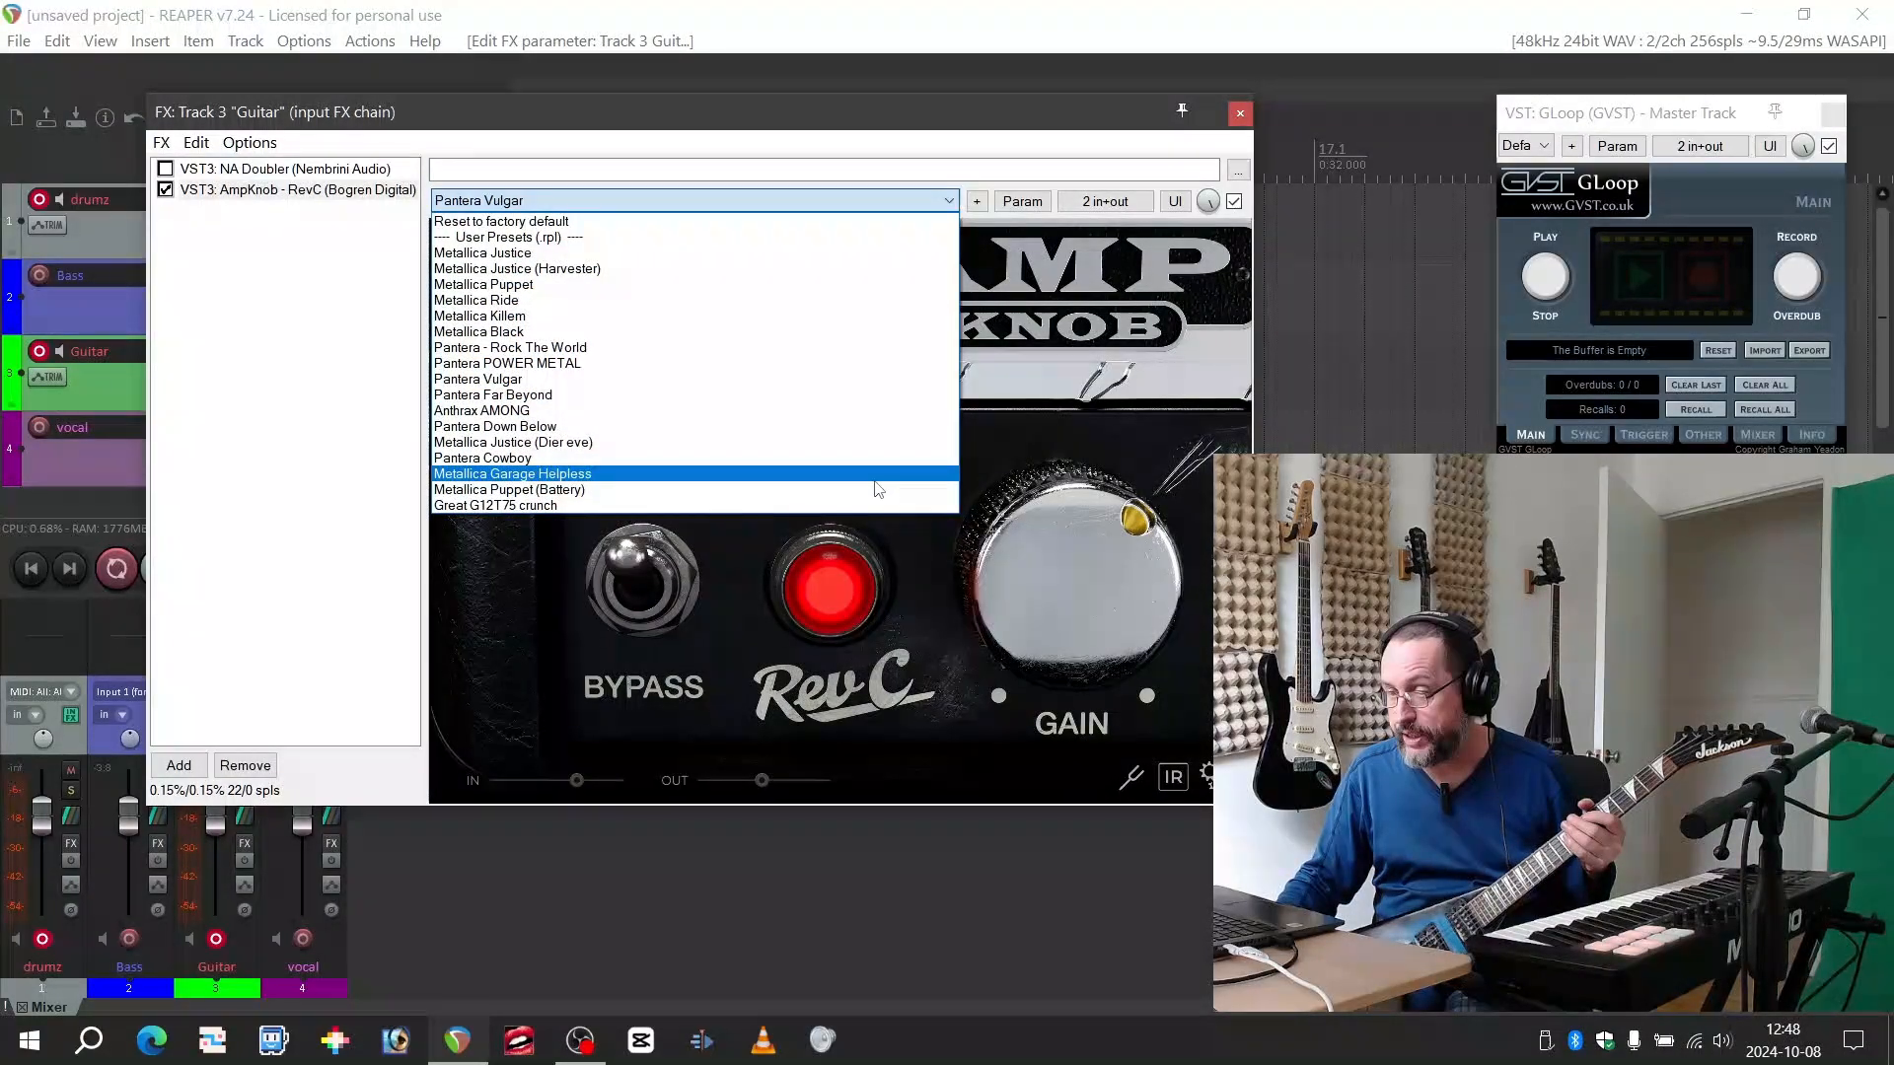
click(869, 413)
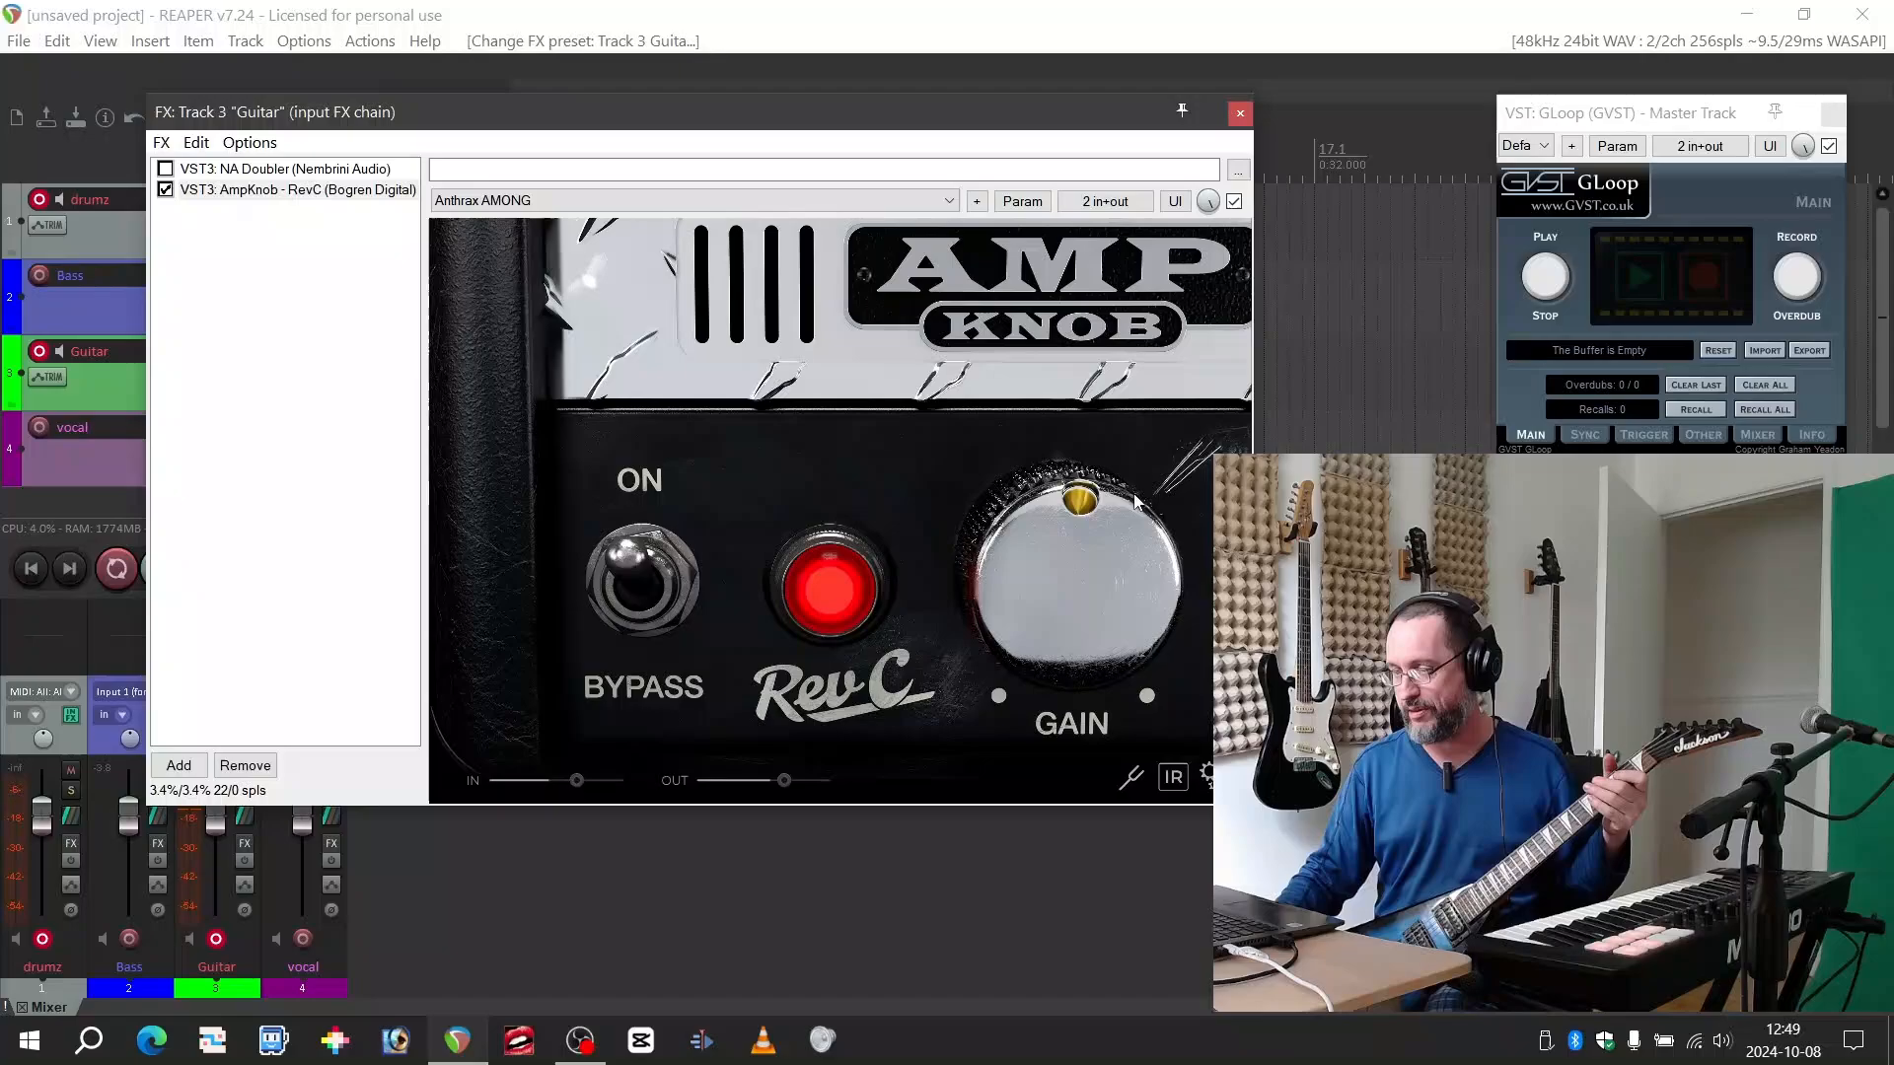
click(1079, 603)
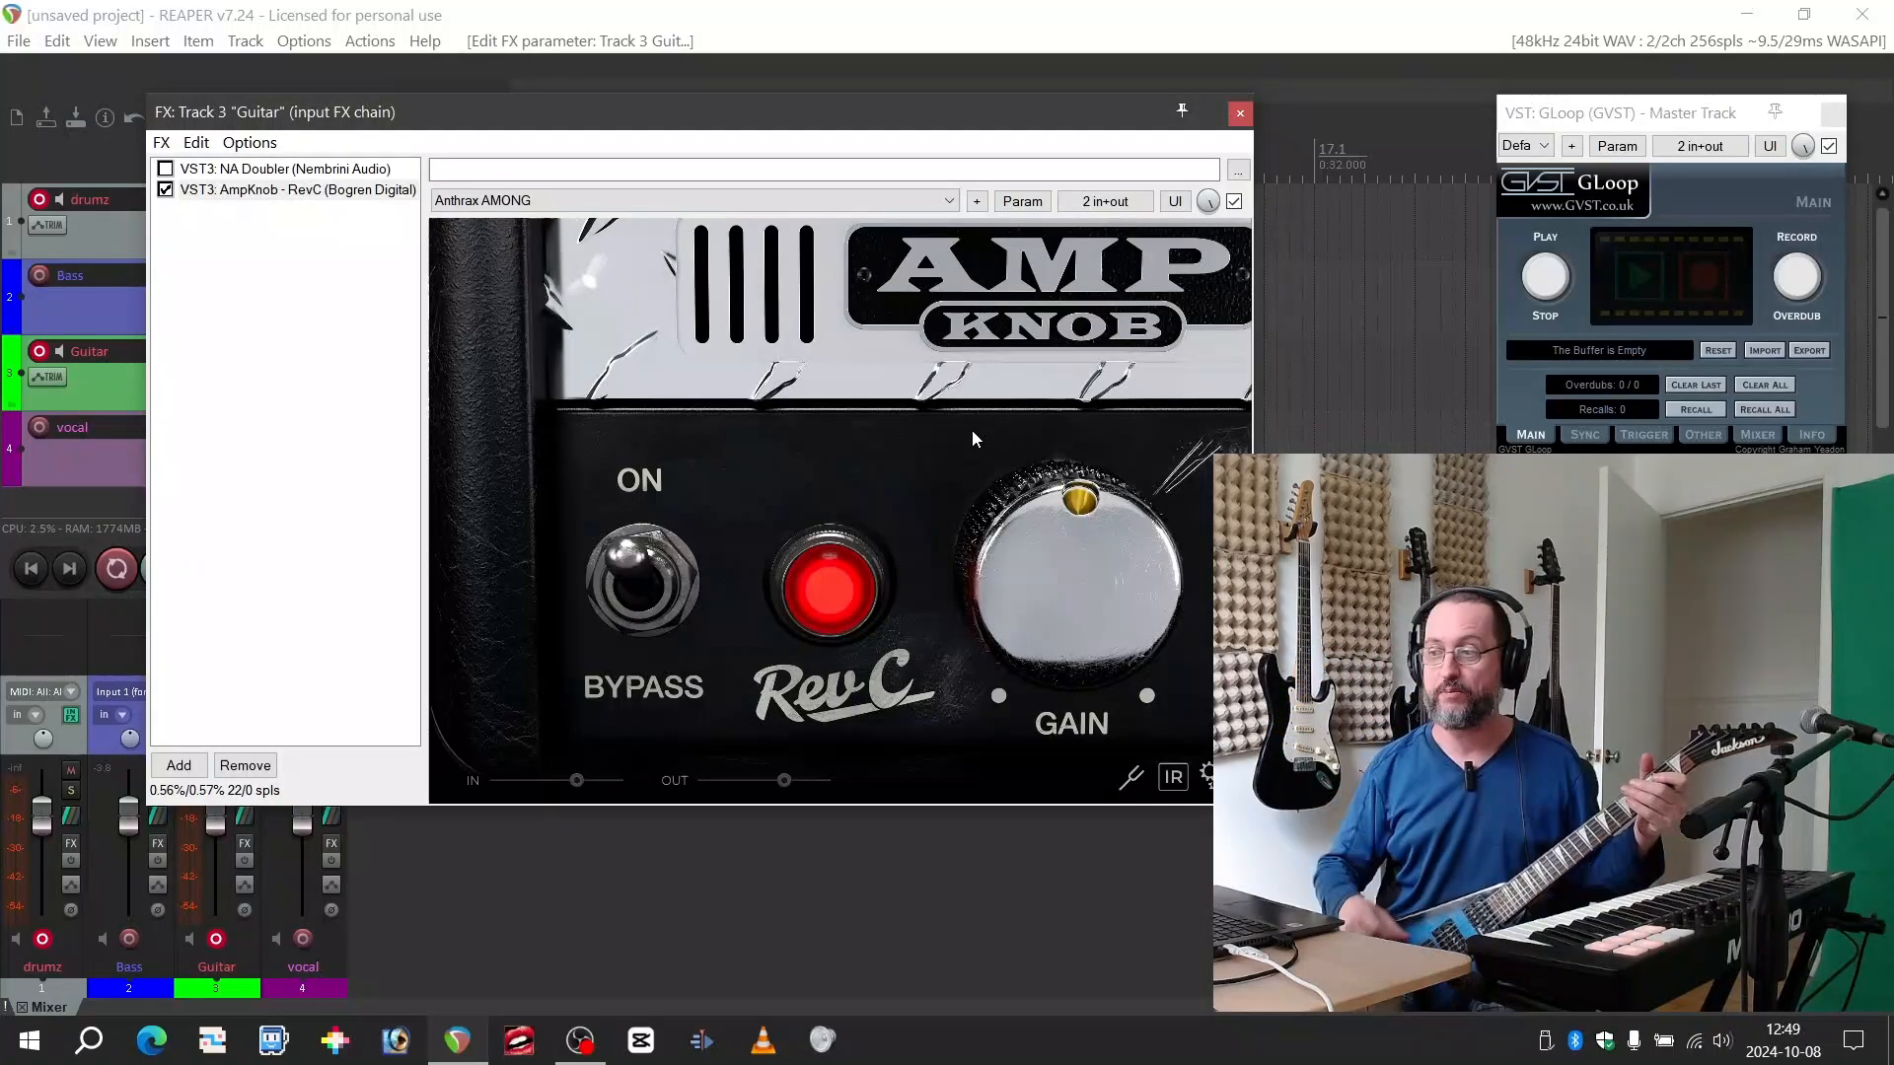
Try the Metallica Justice (Dier eve) preset in AmpKnob RevC and switch back to Metallica Justice
click(879, 201)
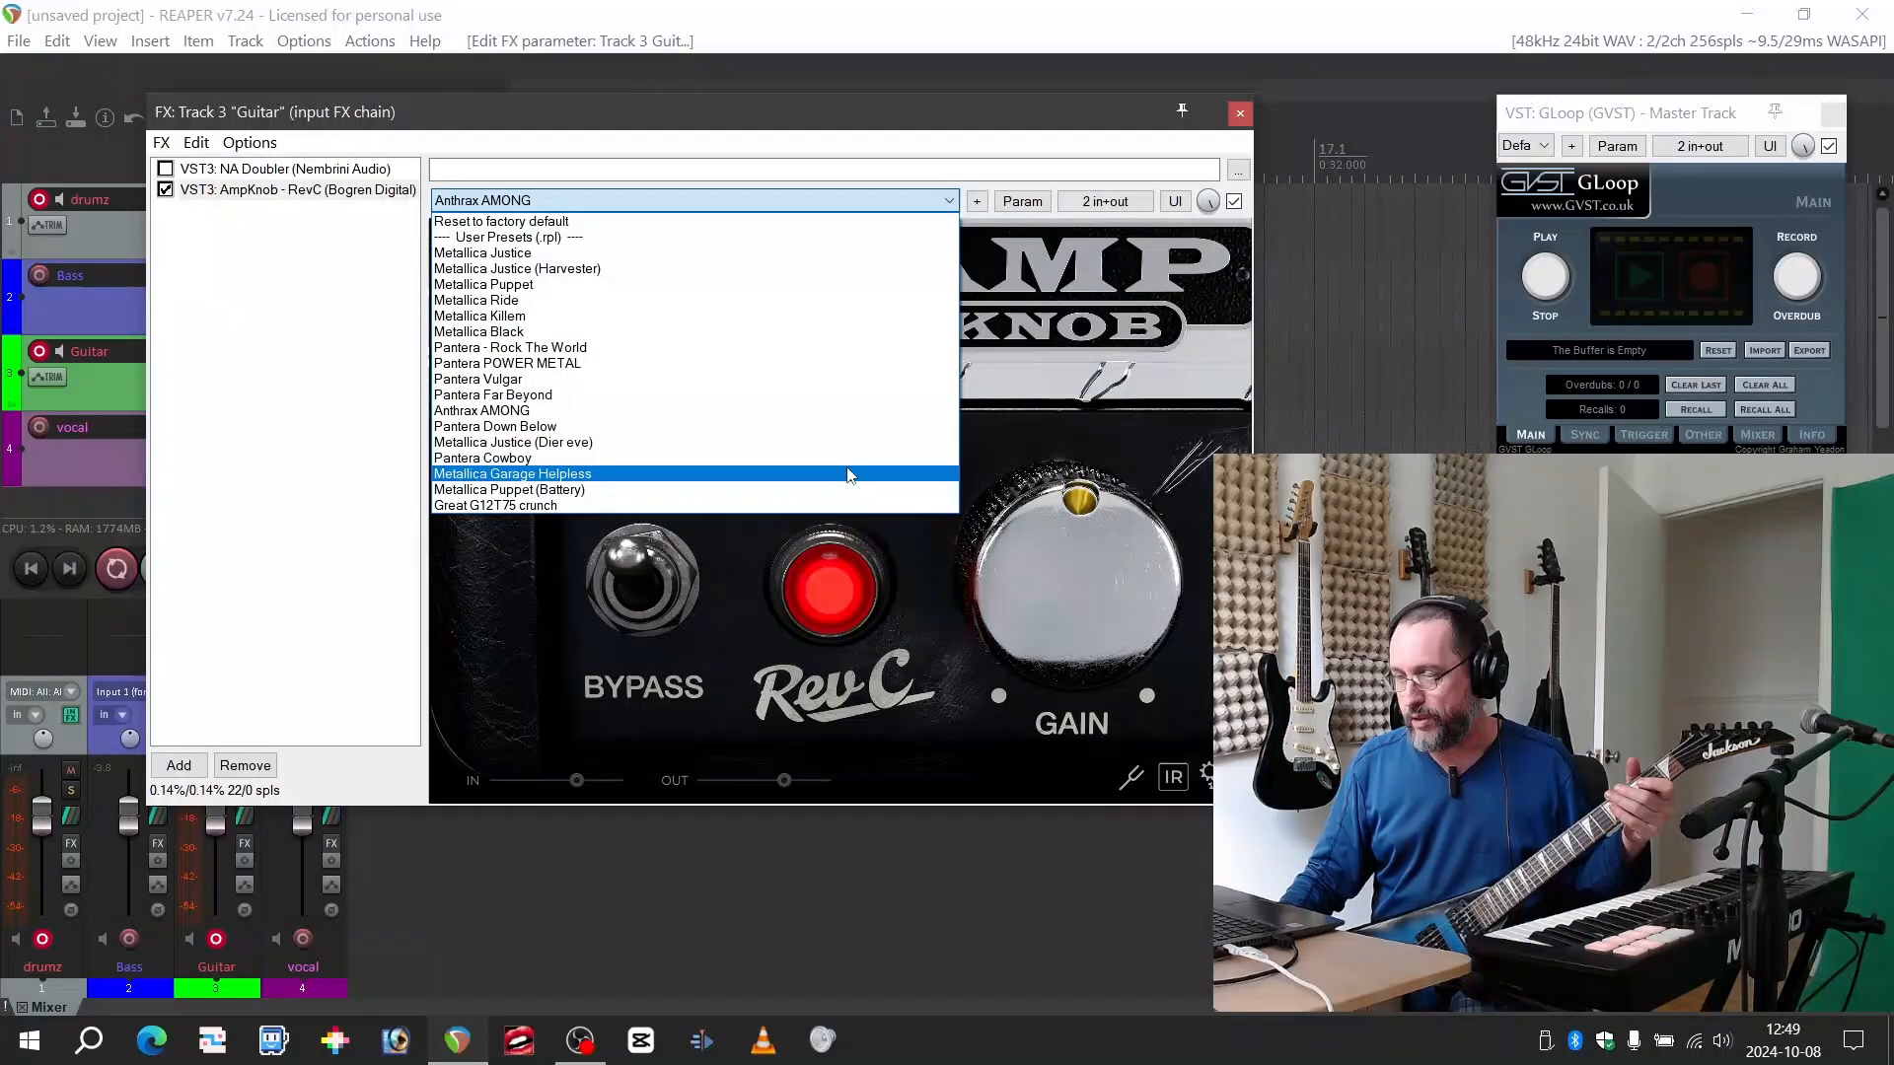
click(845, 443)
click(781, 201)
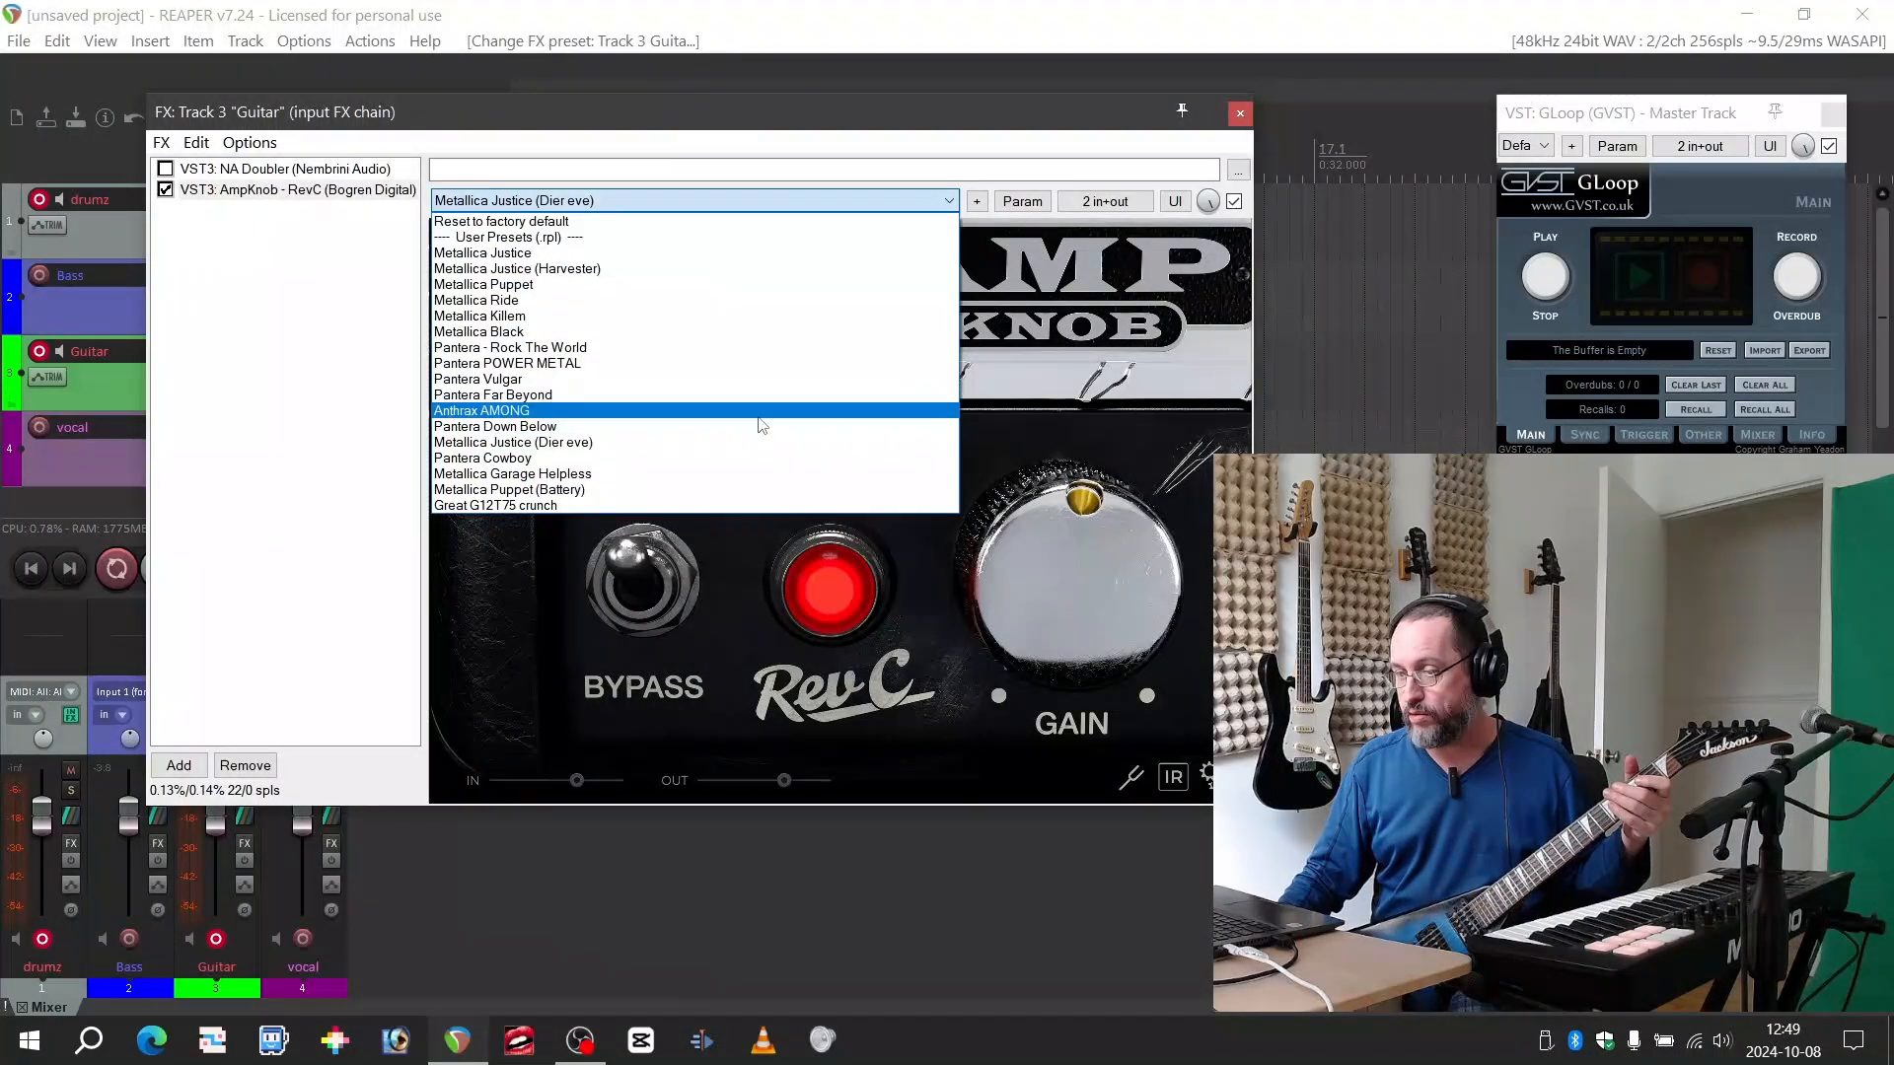
click(765, 459)
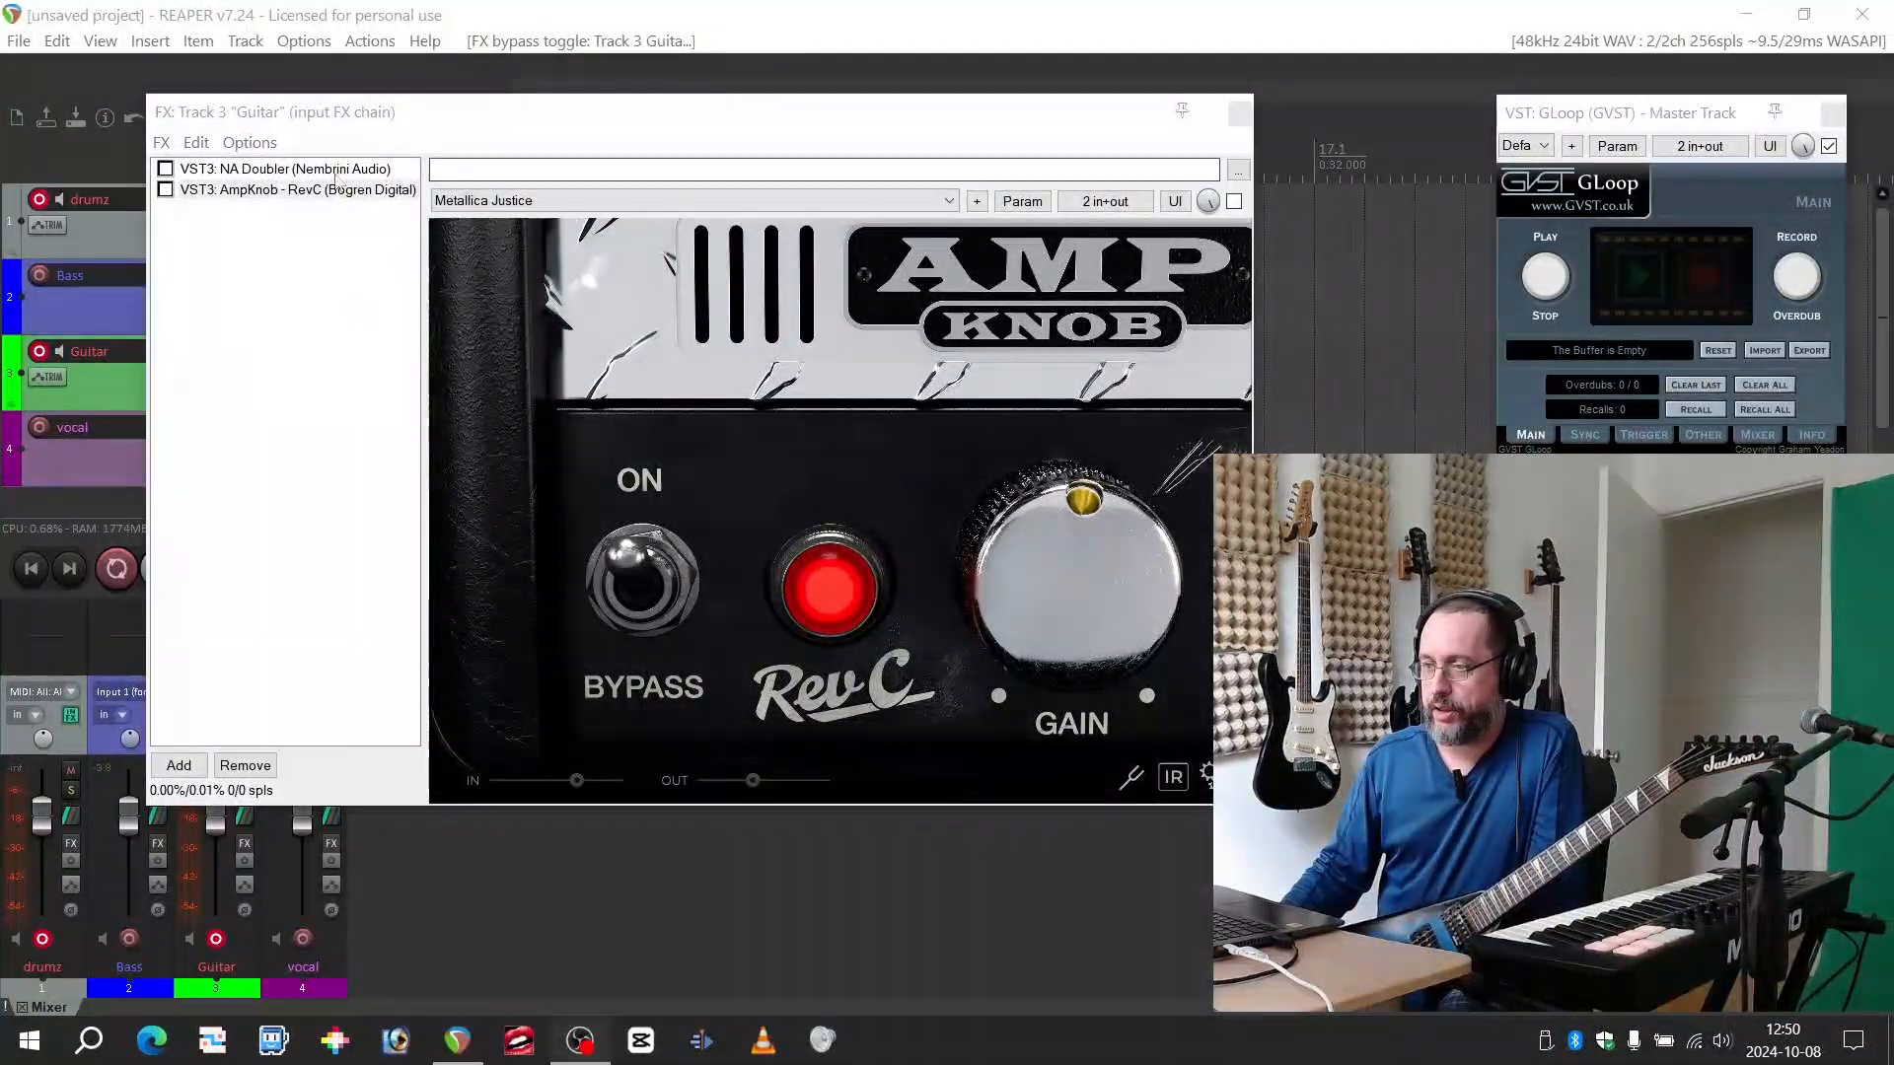
Open the NA Doubler in the Guitar chain, try a sensitivity of 76.7 %, and reload the "My set for rythm guitar" preset
click(301, 175)
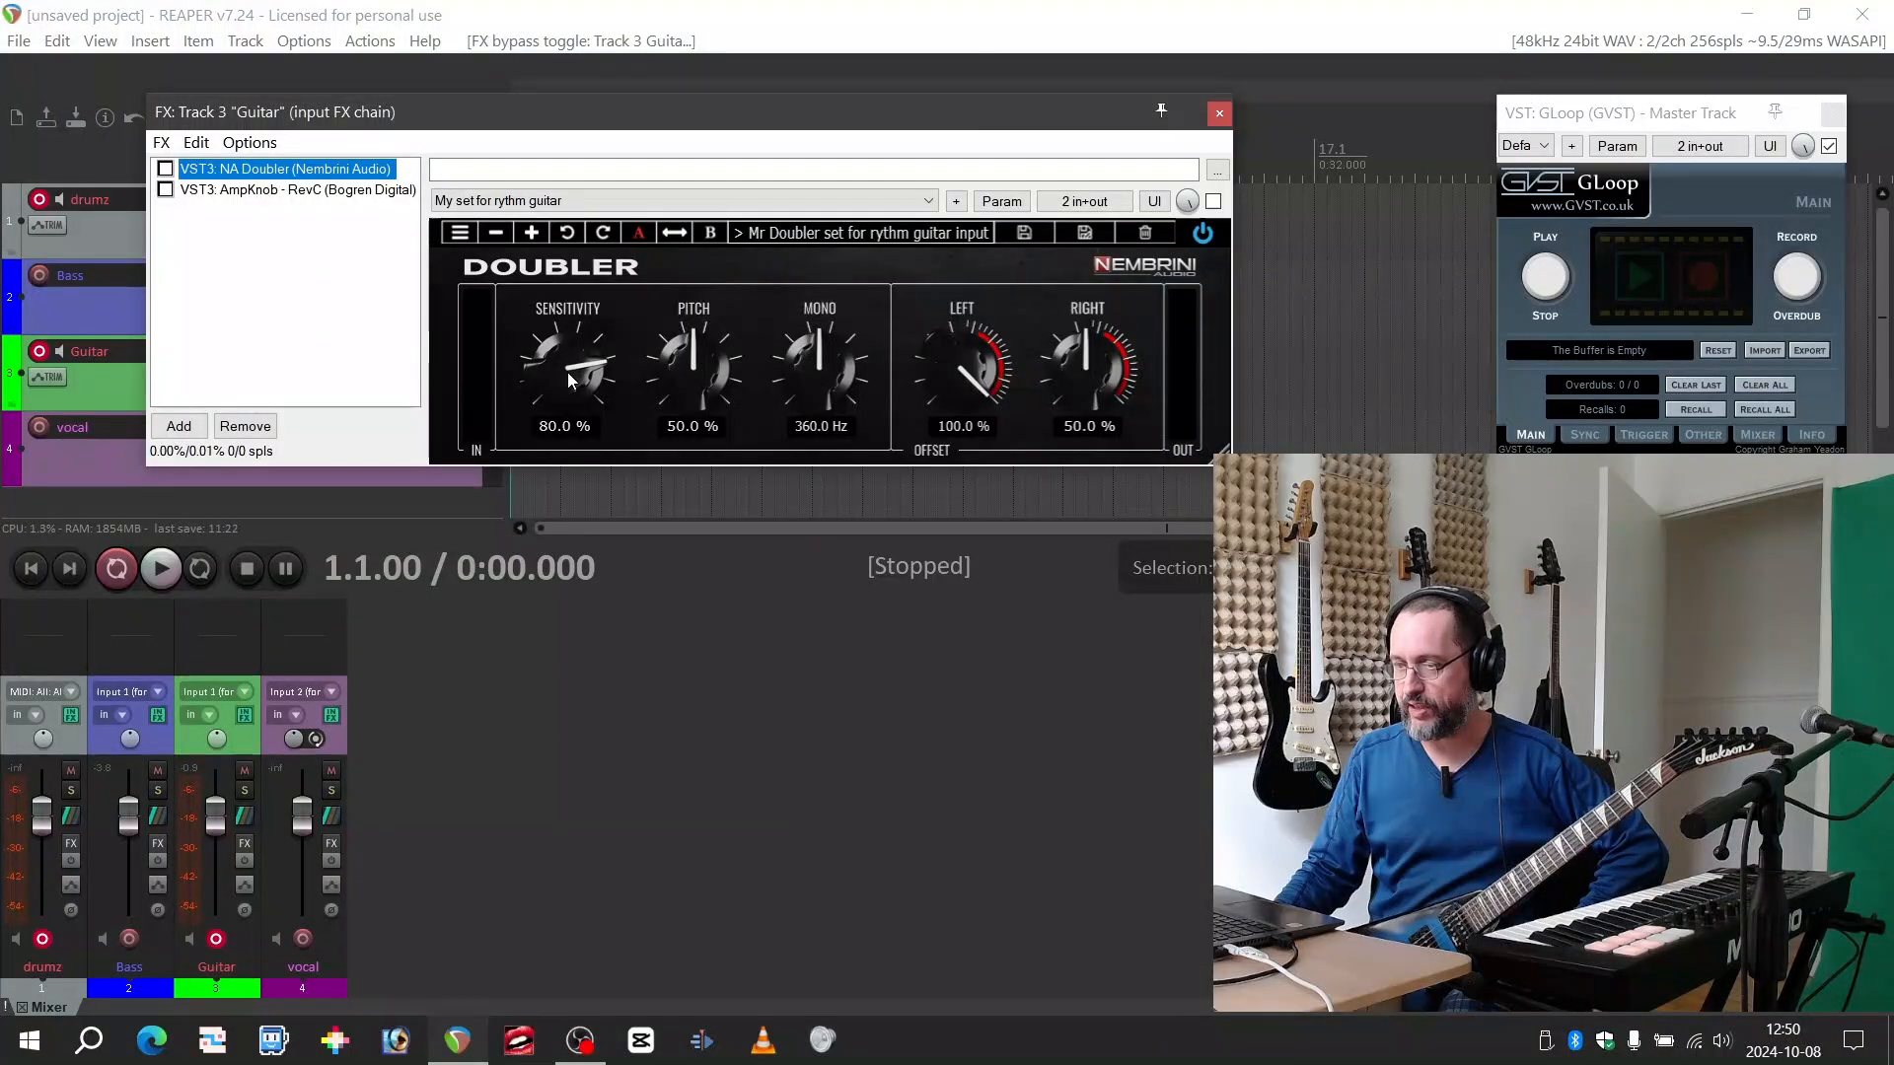
mouse_move(566, 371)
mouse_down()
mouse_move(558, 267)
mouse_move(571, 392)
mouse_up()
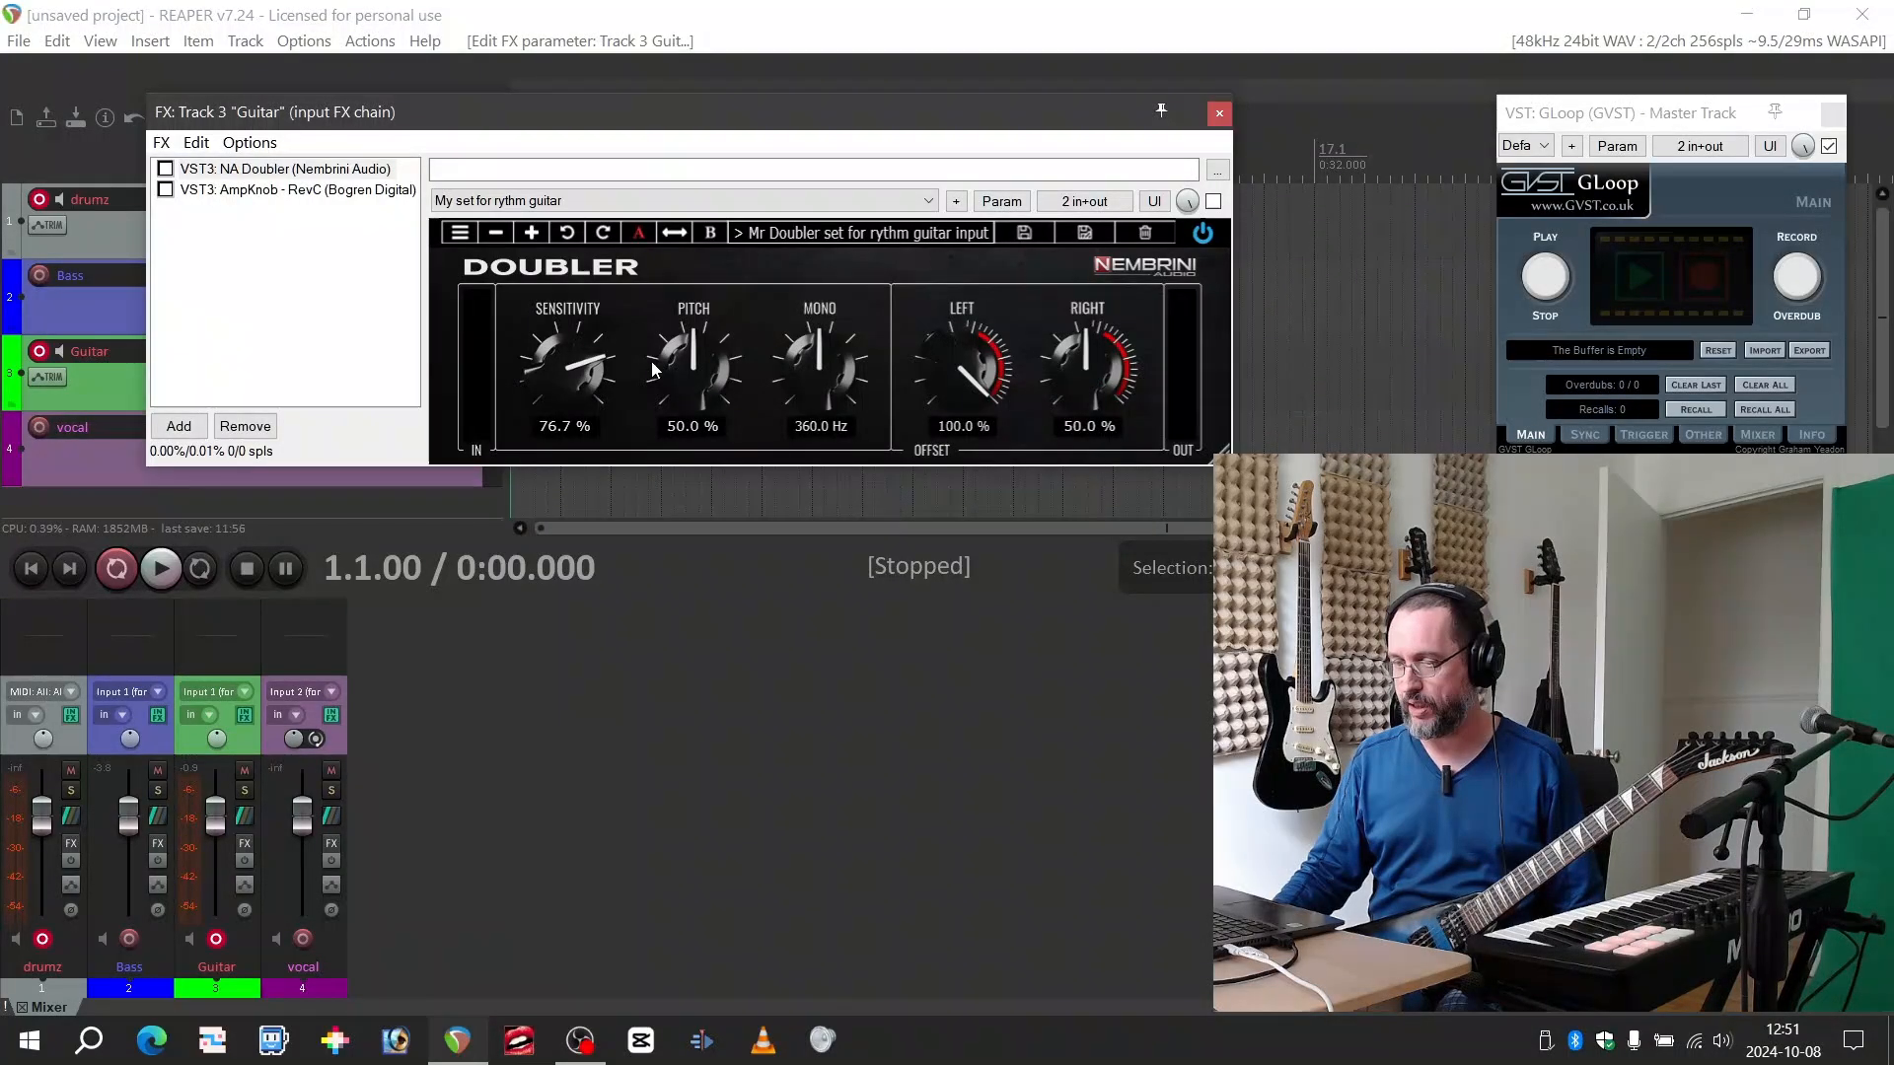
click(651, 200)
click(651, 217)
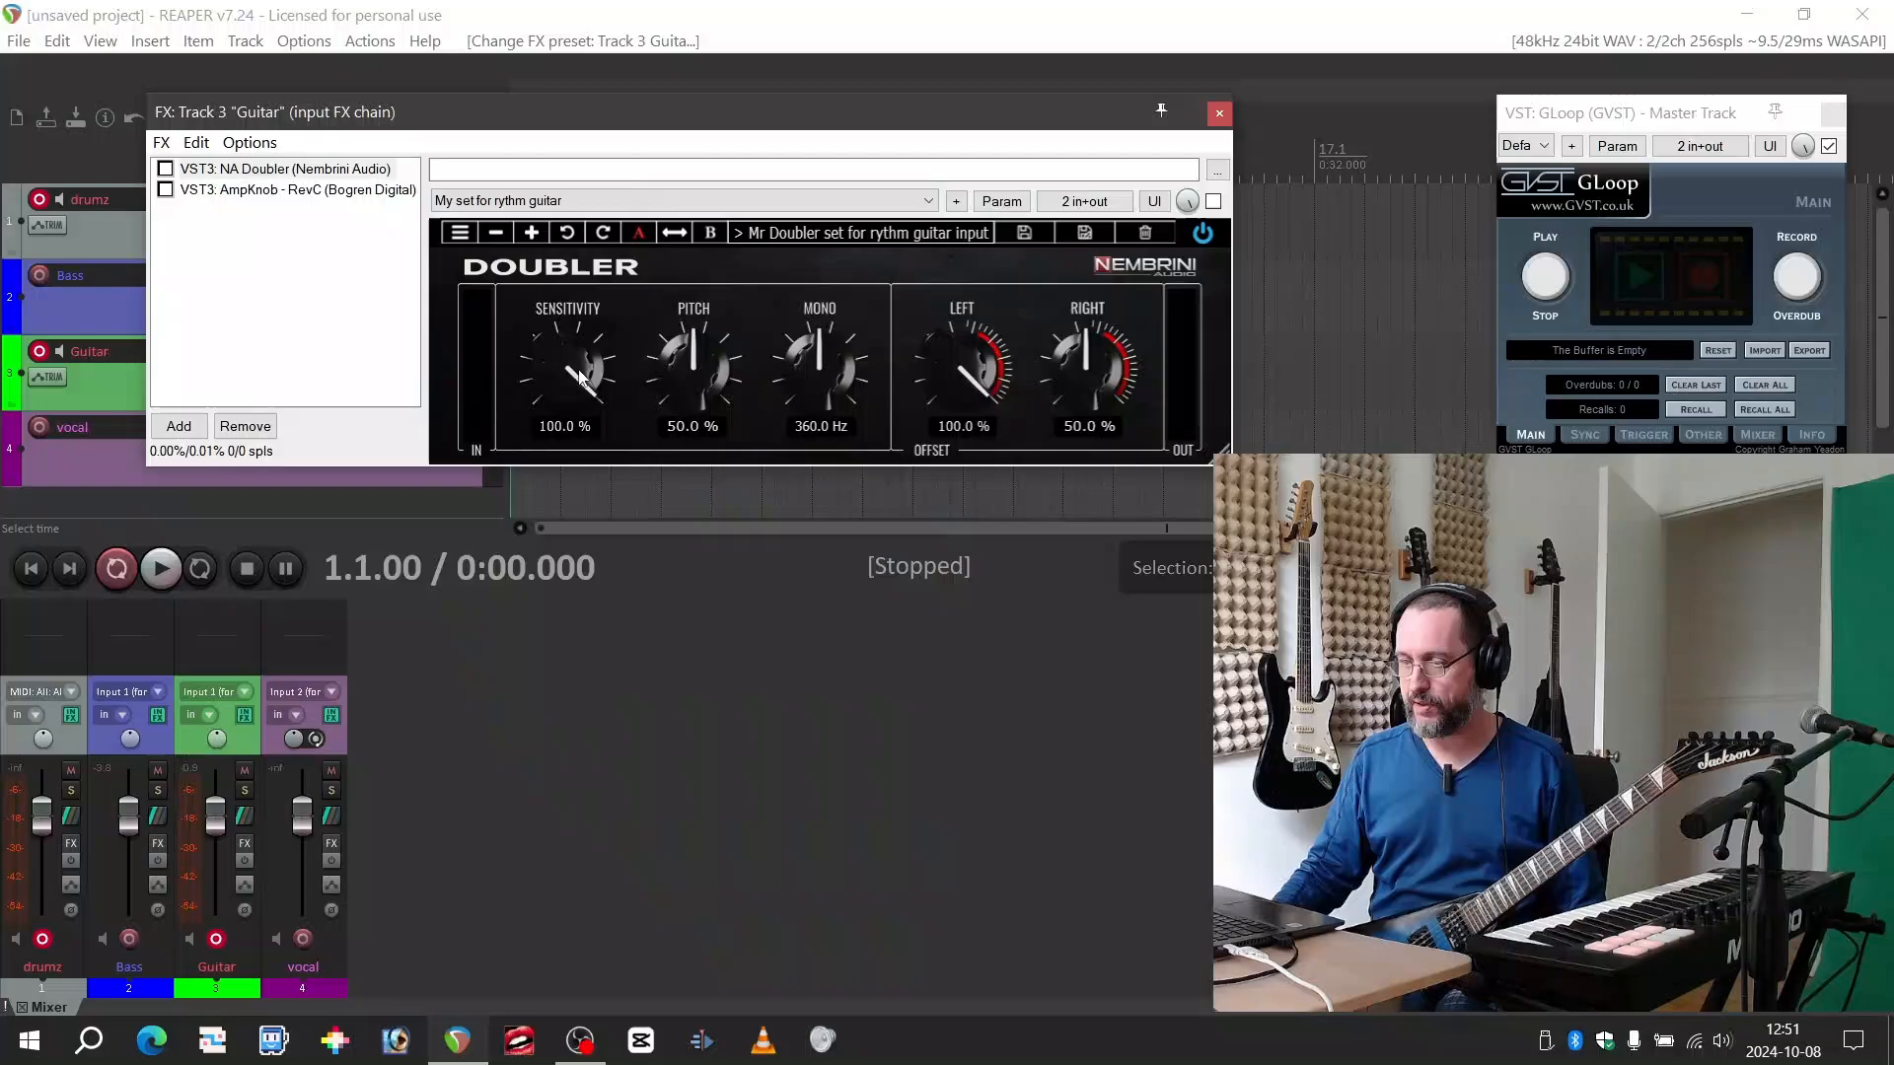
Enable the NA Doubler and its own power switch, and re-enable AmpKnob RevC after it in the Guitar chain
click(165, 169)
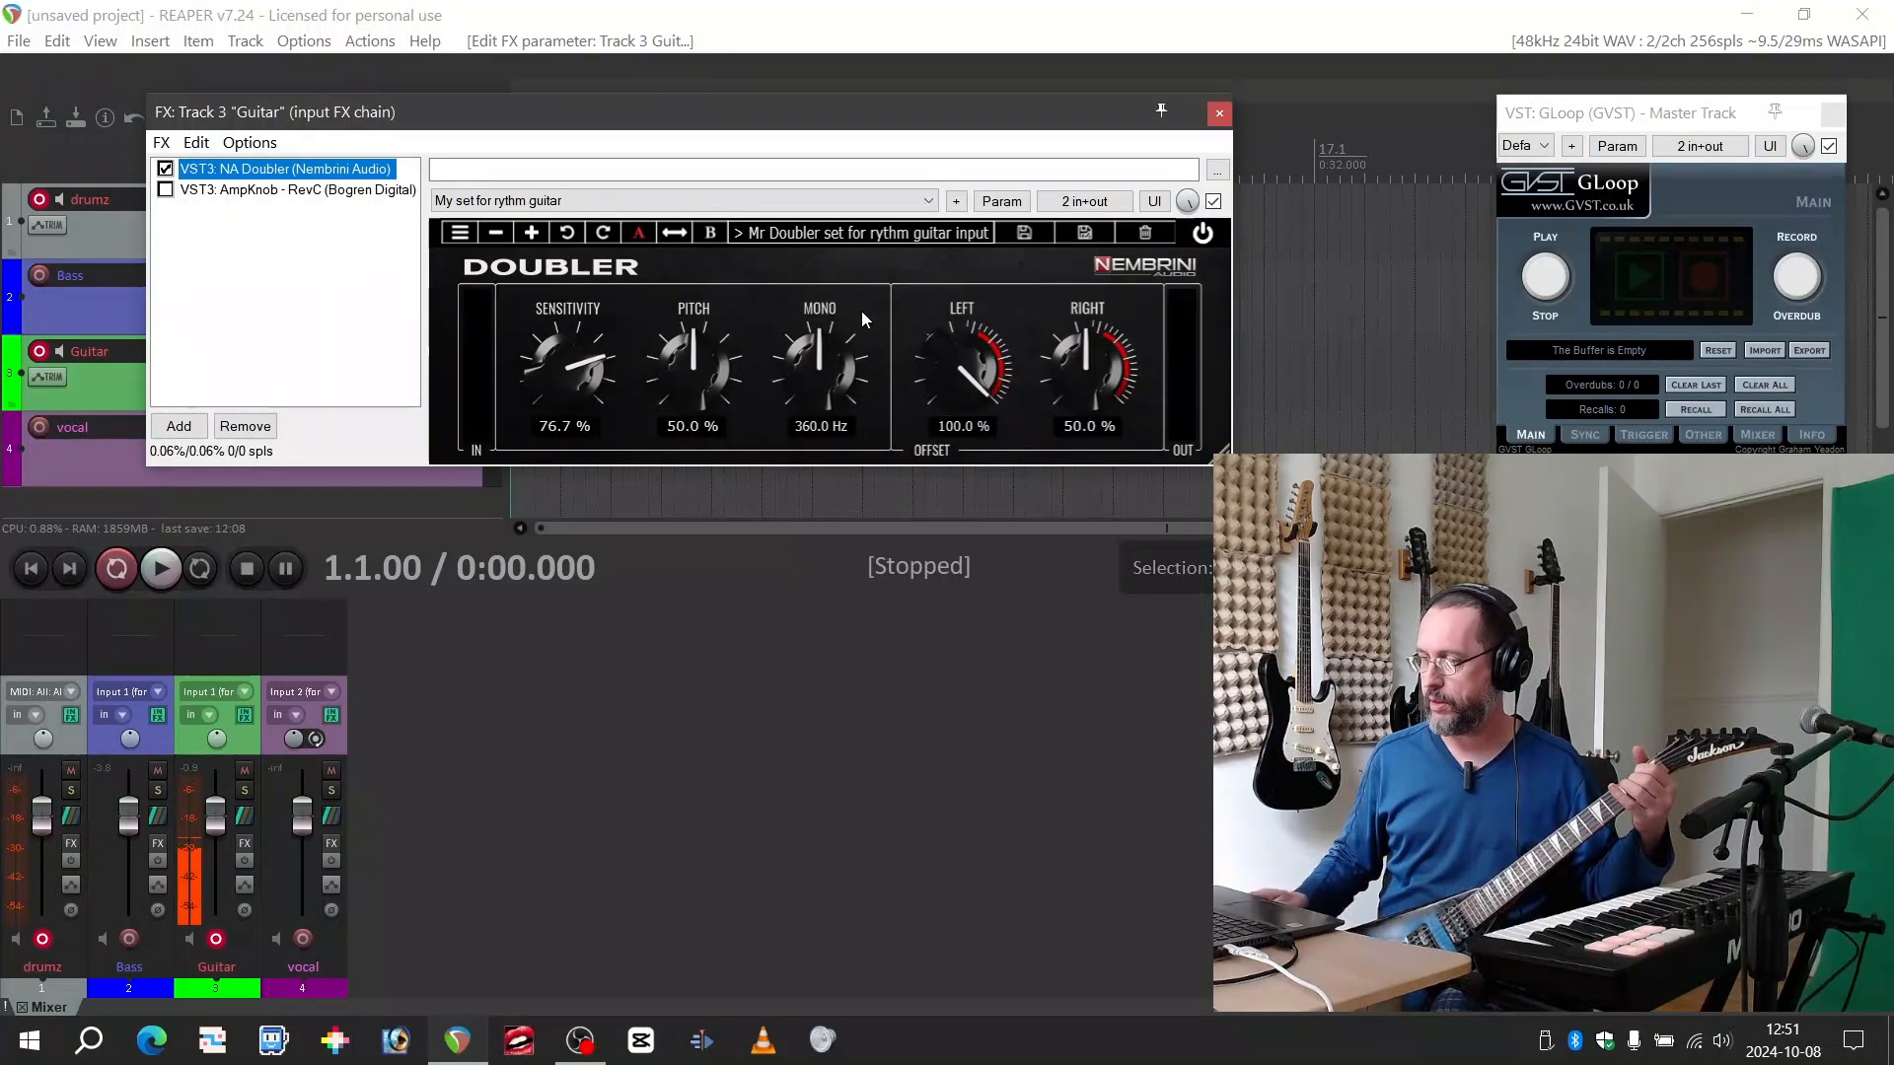
click(1202, 234)
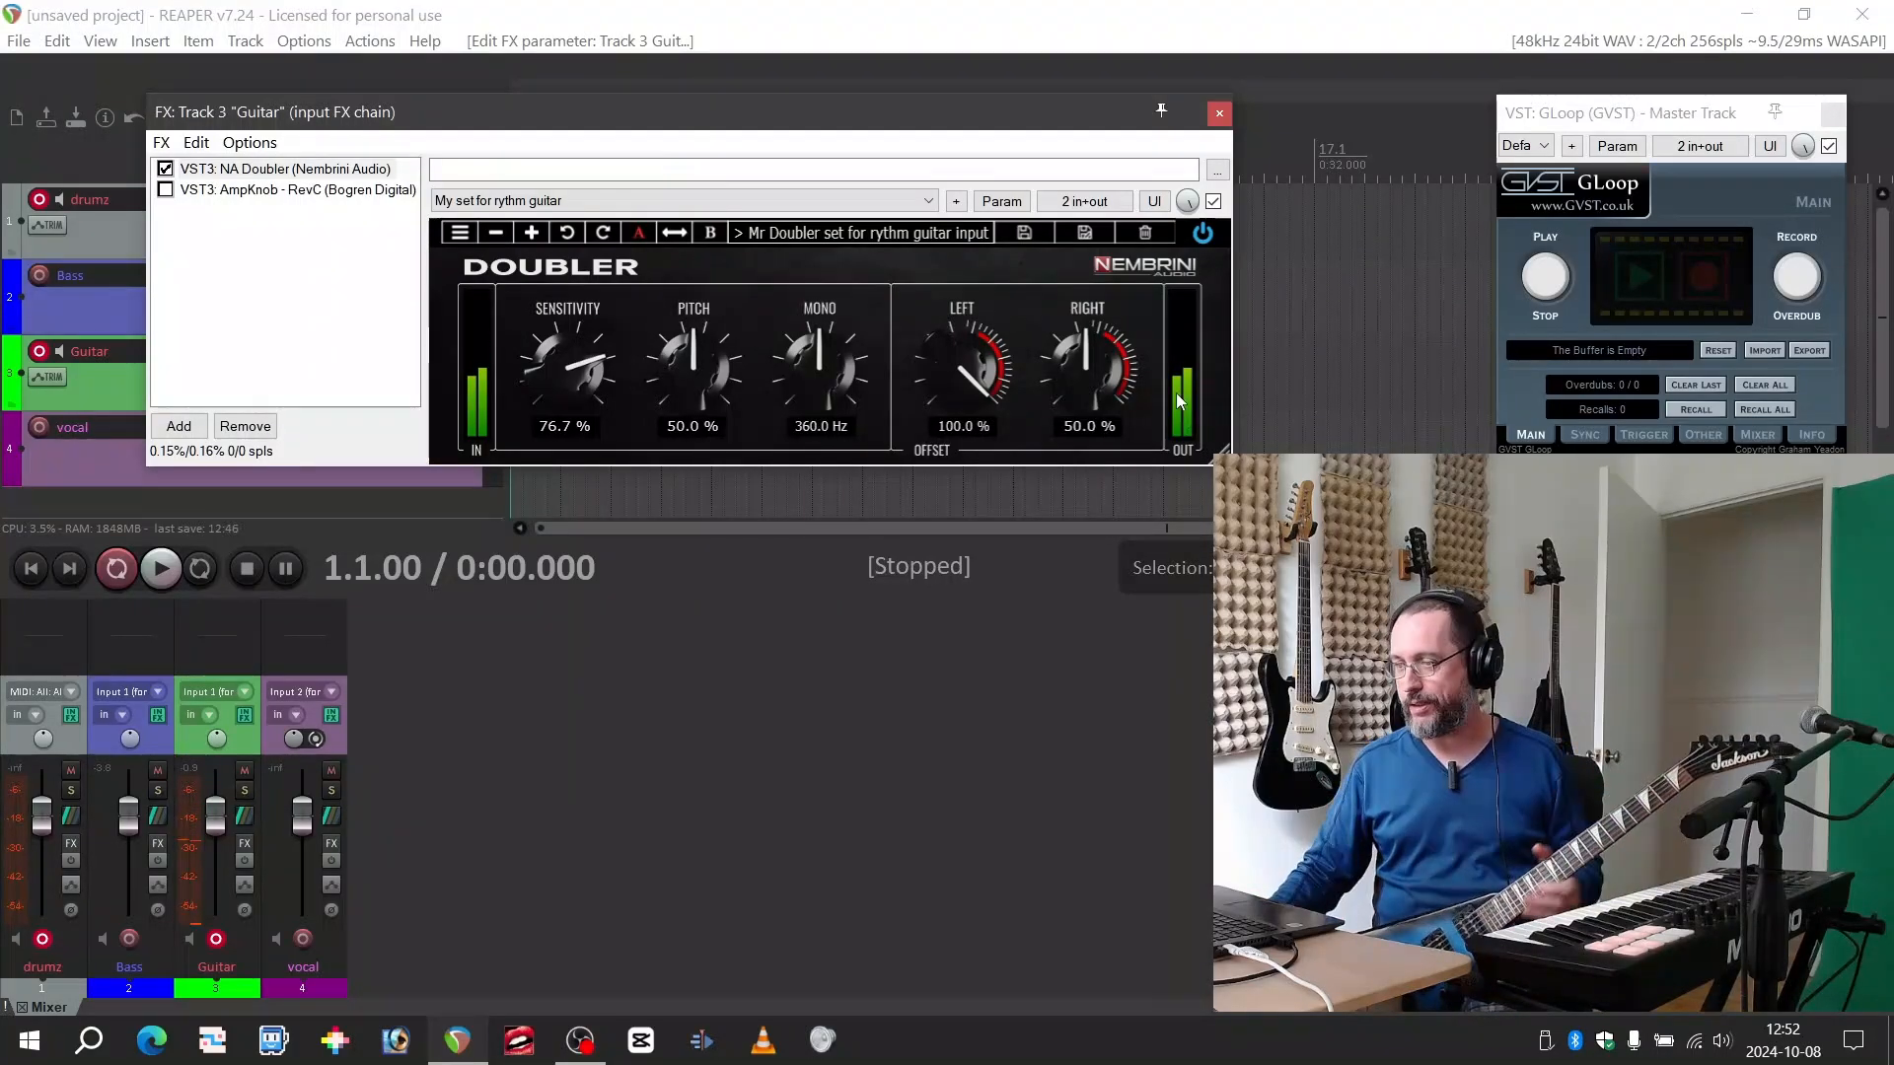
click(284, 172)
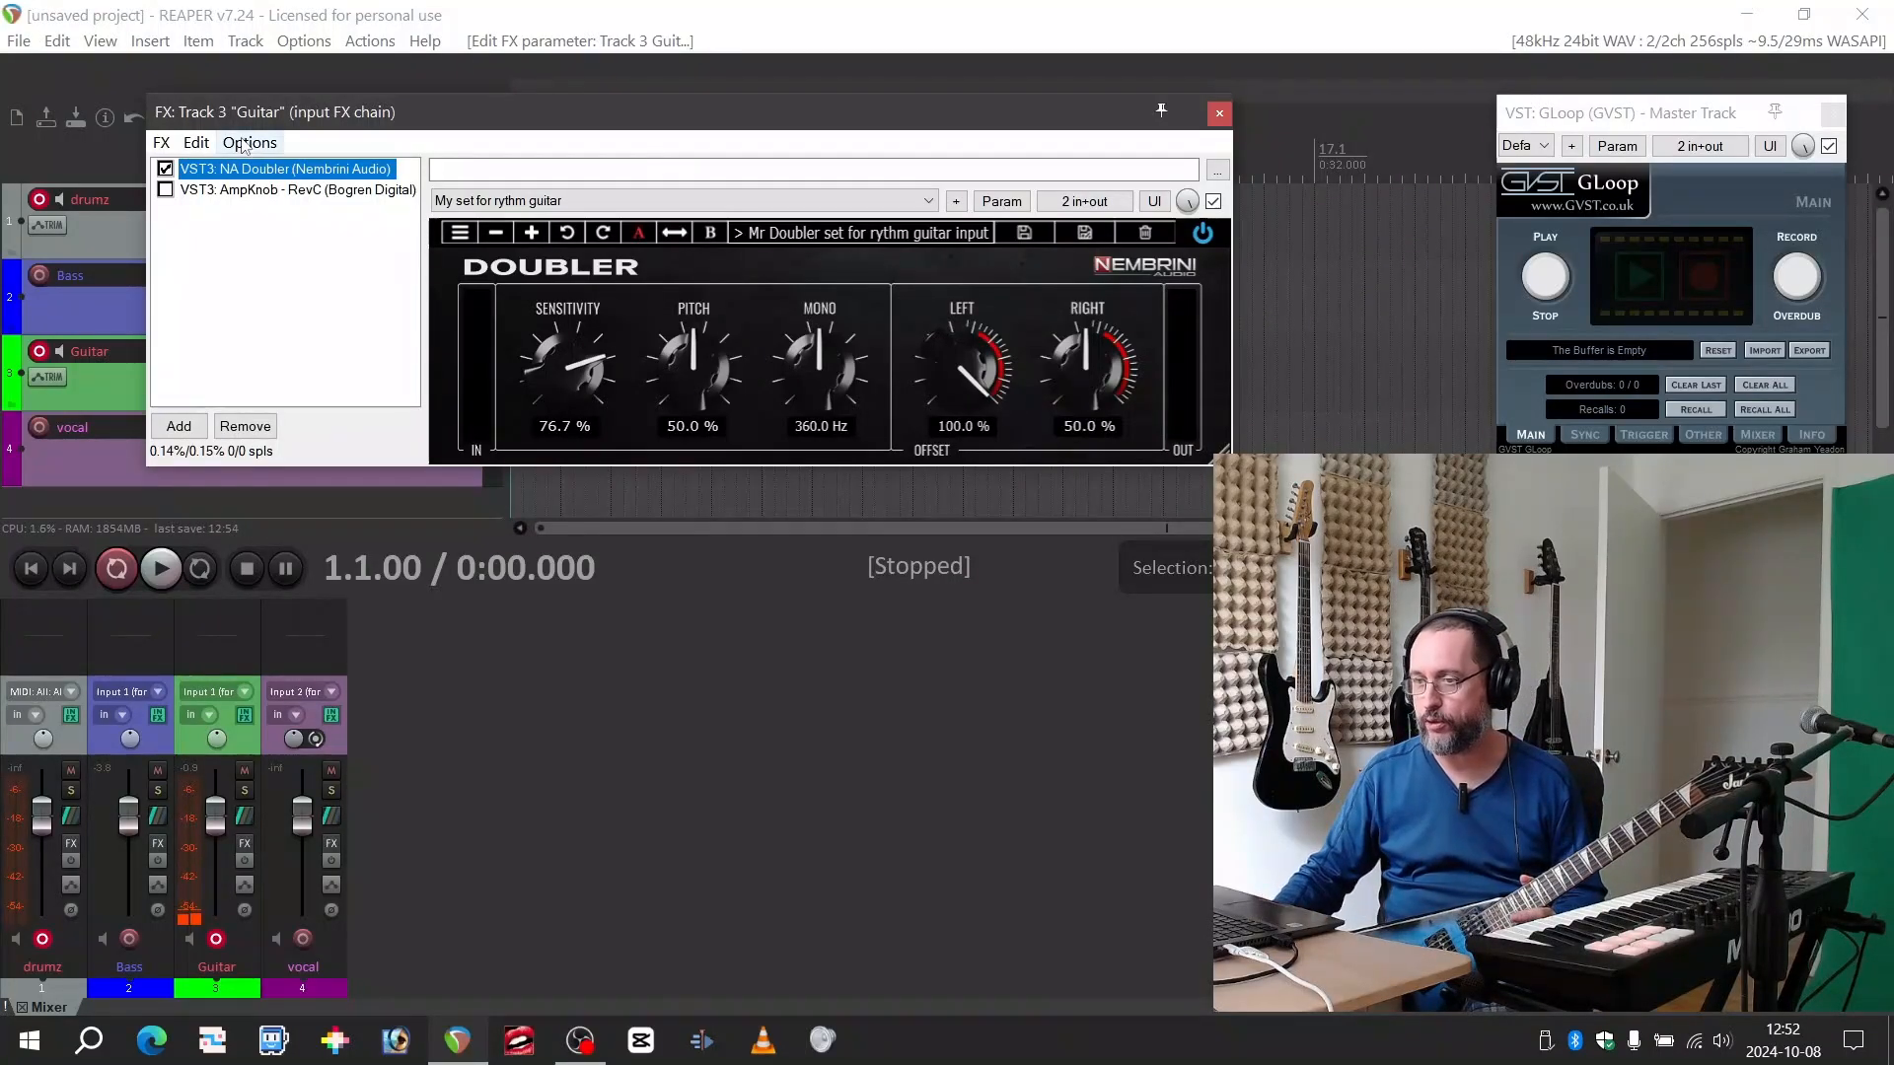
click(164, 189)
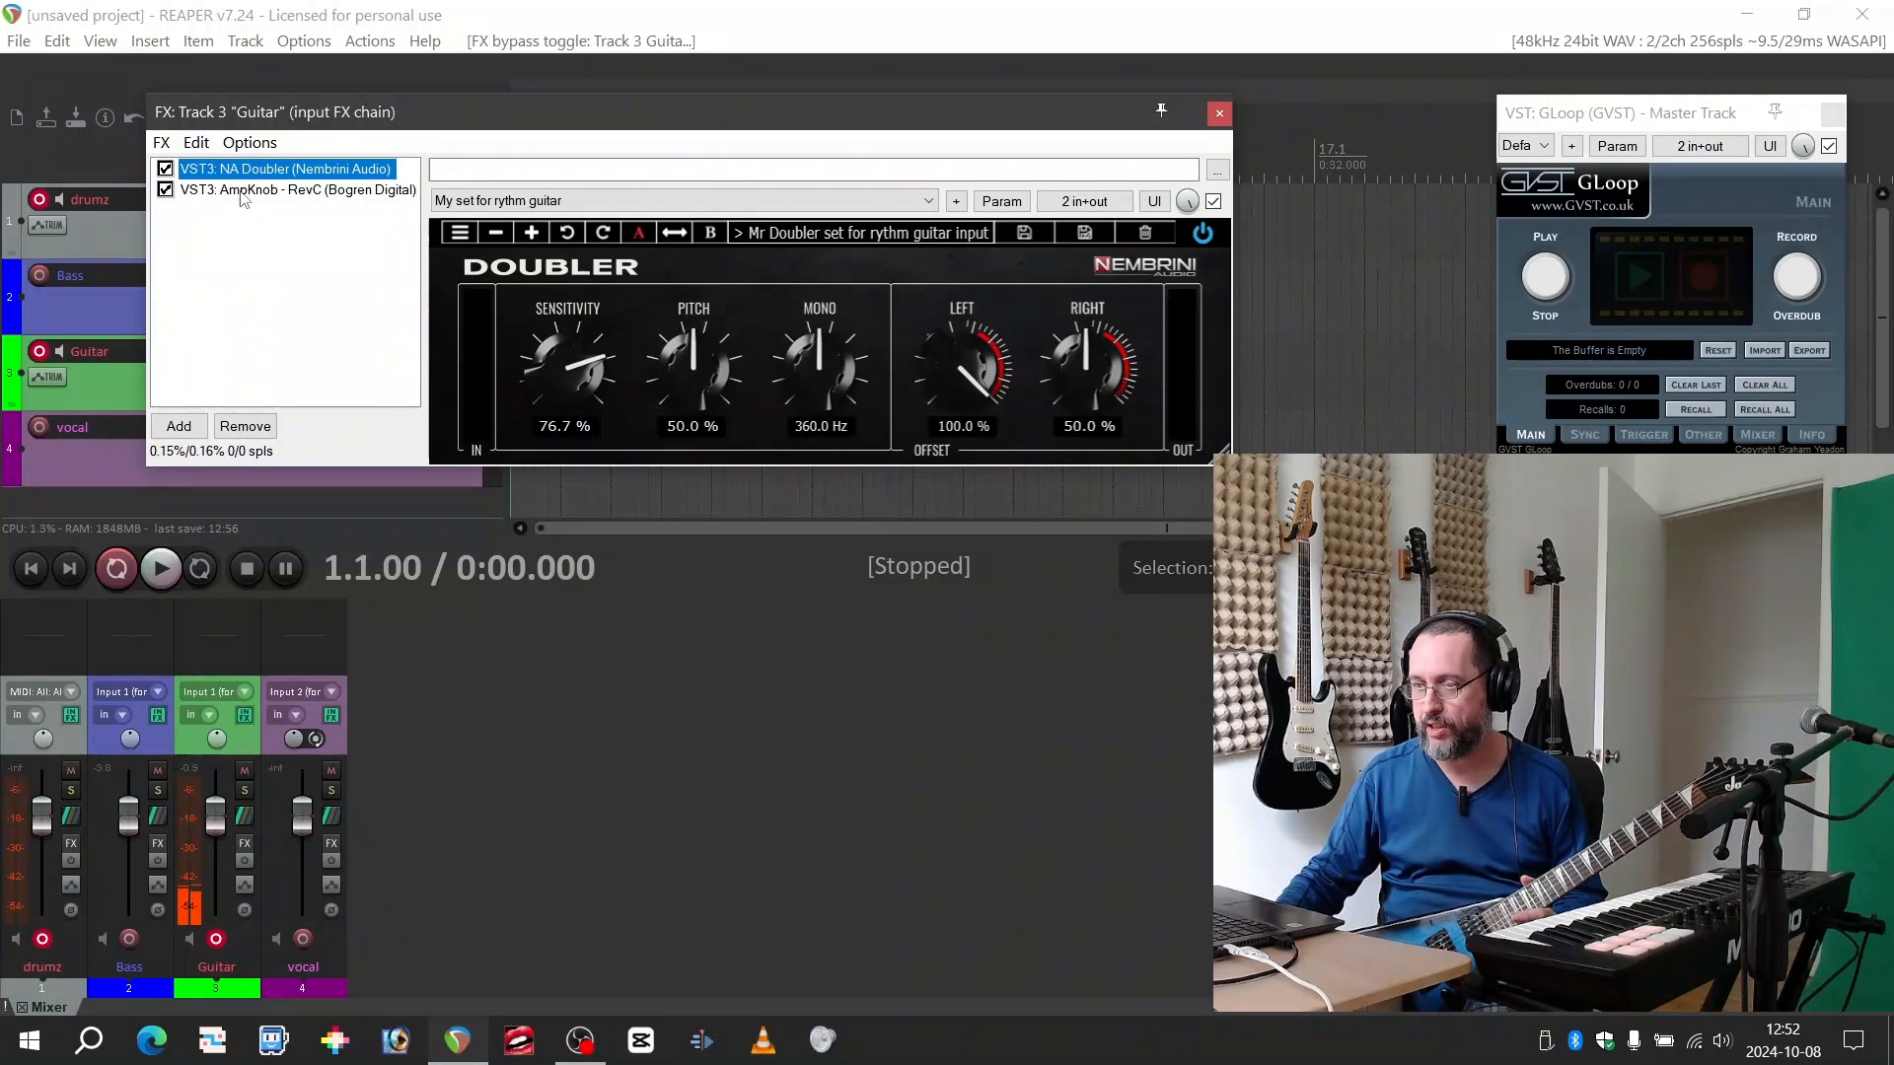
click(246, 190)
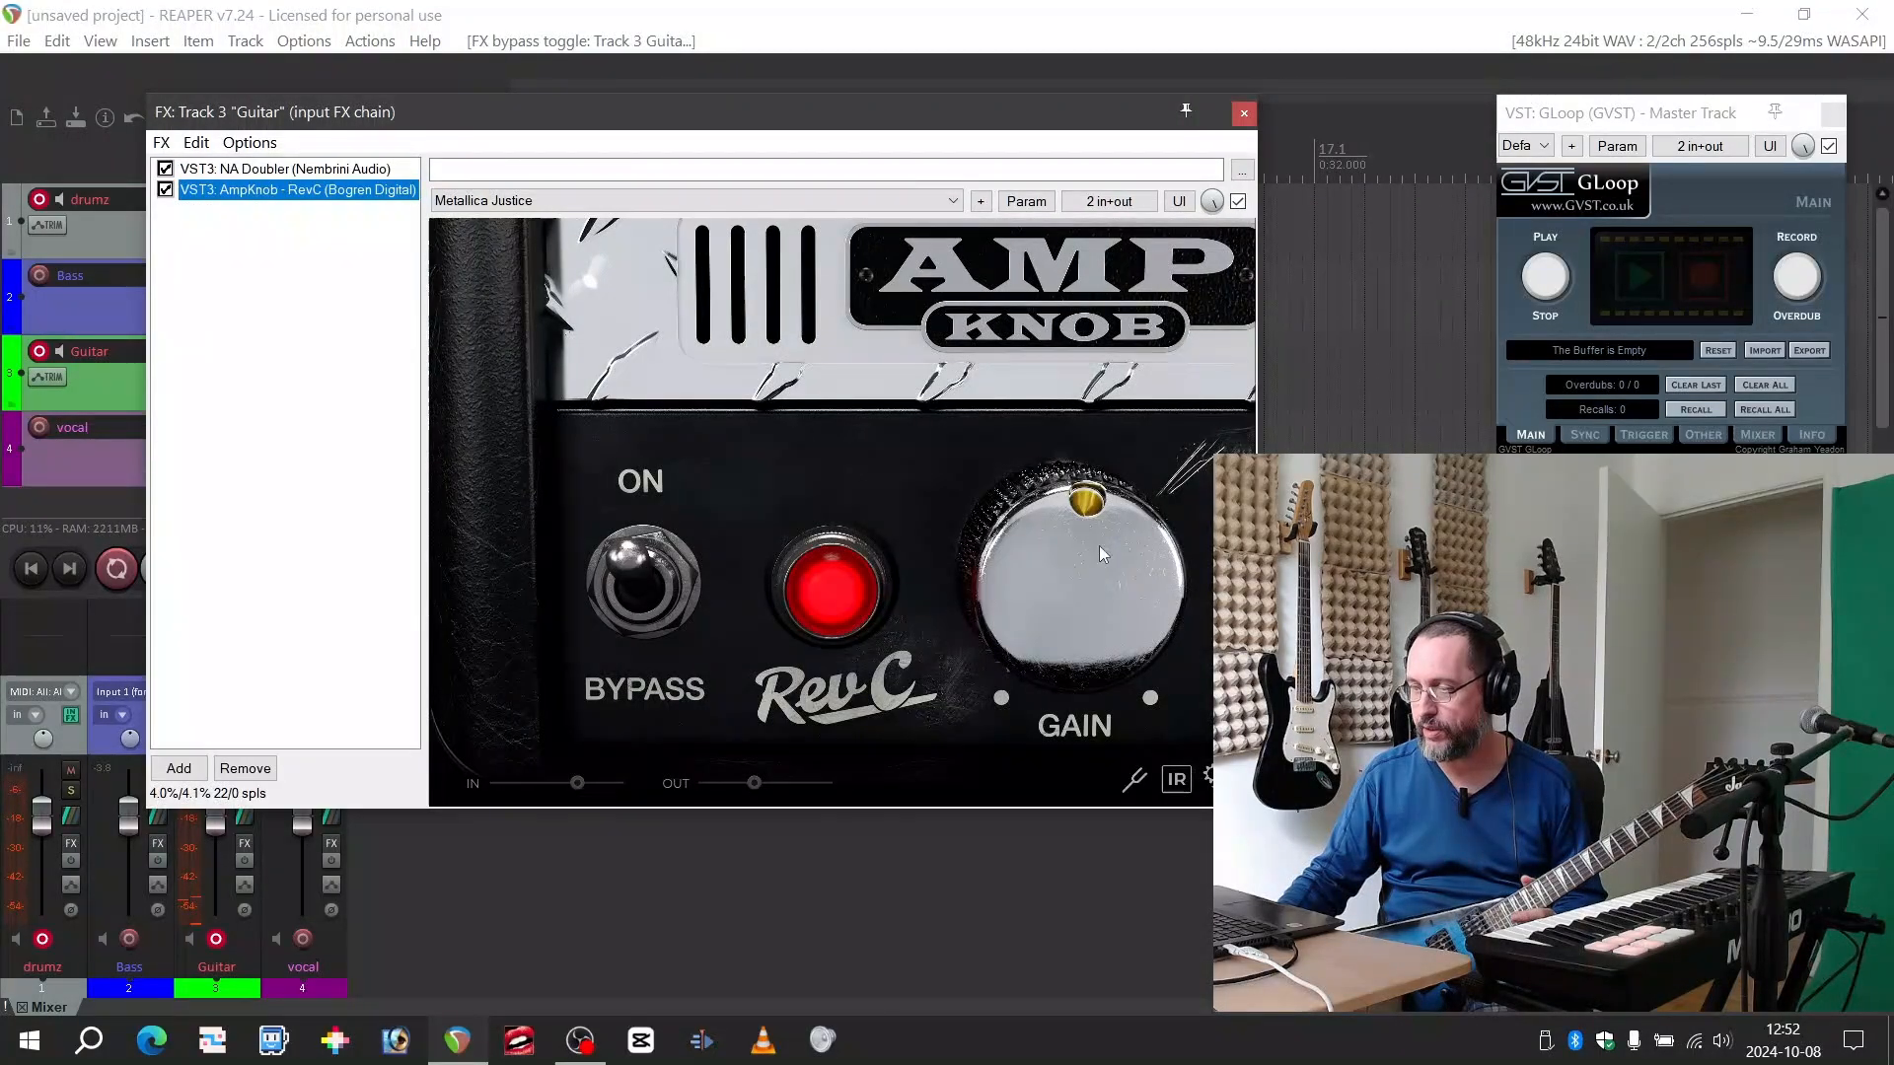
Check the Stereo input mode in the AmpKnob RevC settings and bring the NA Doubler back into view
click(1207, 775)
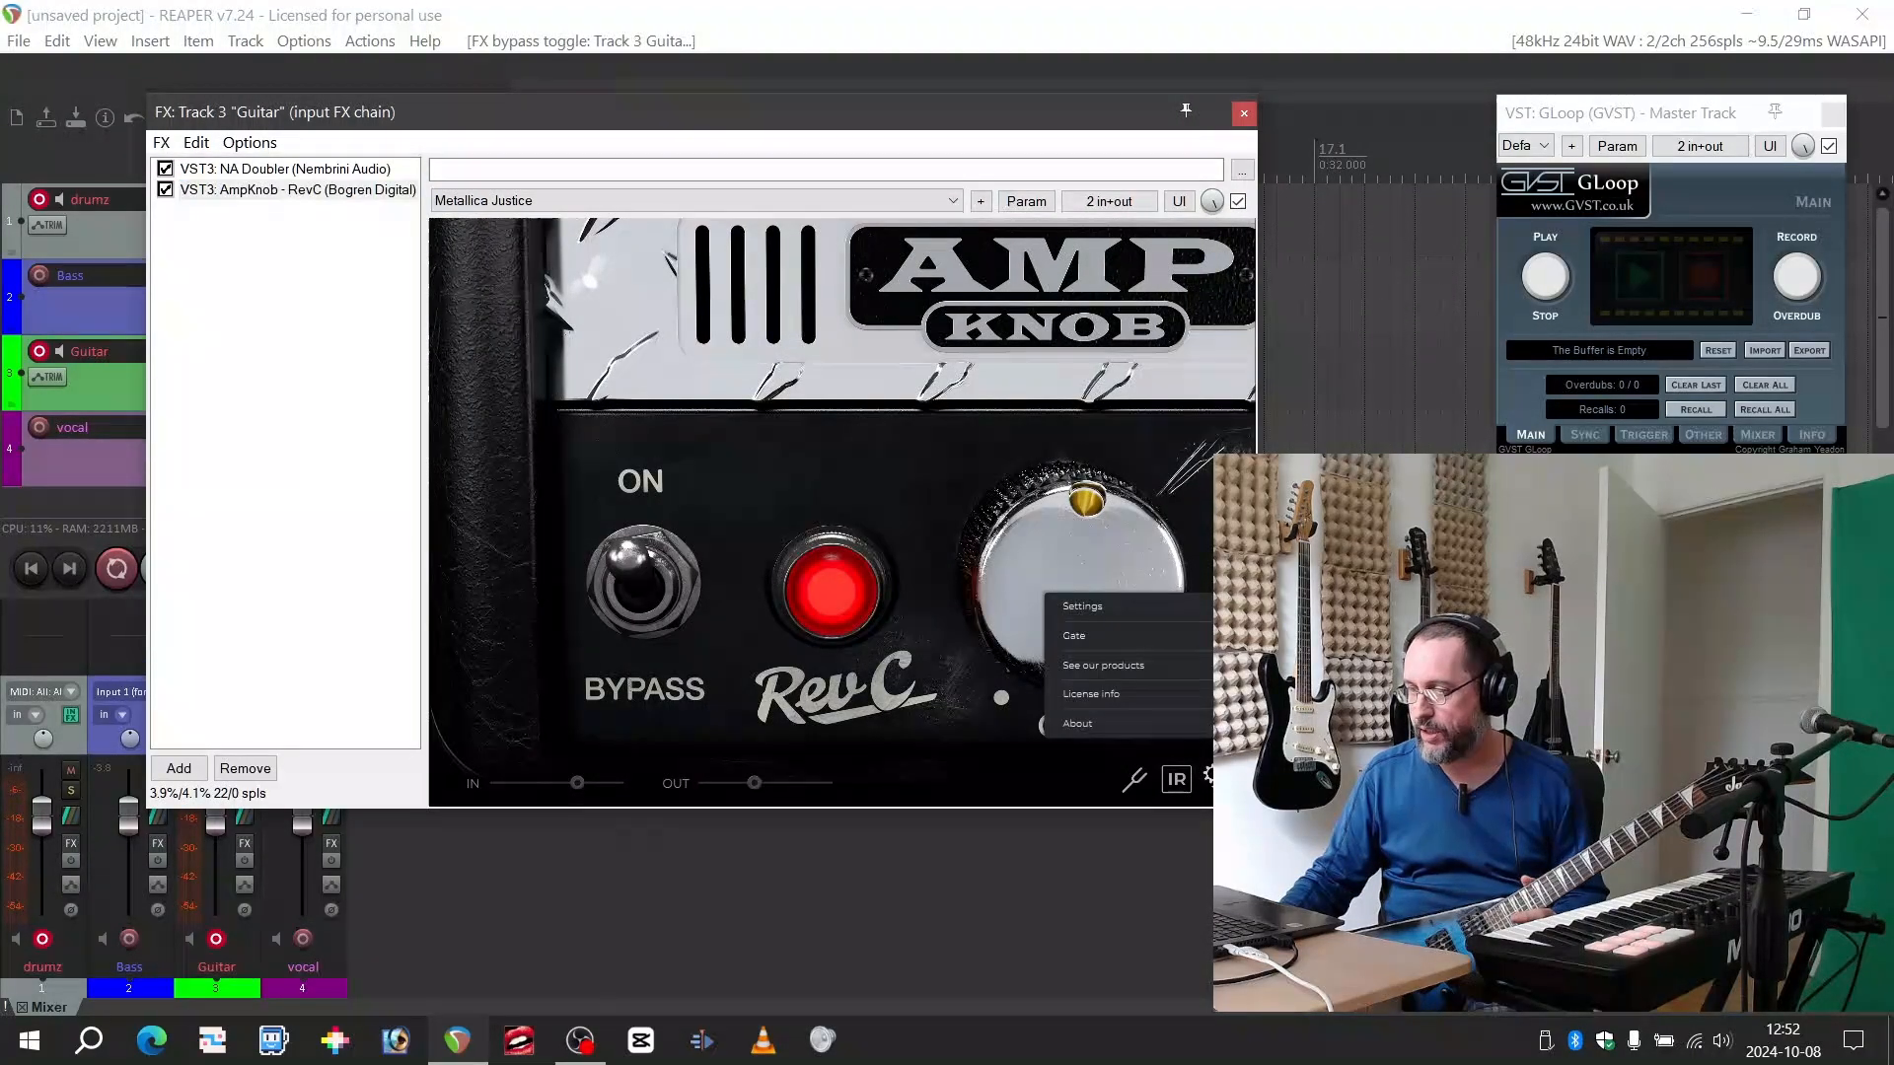
click(1108, 610)
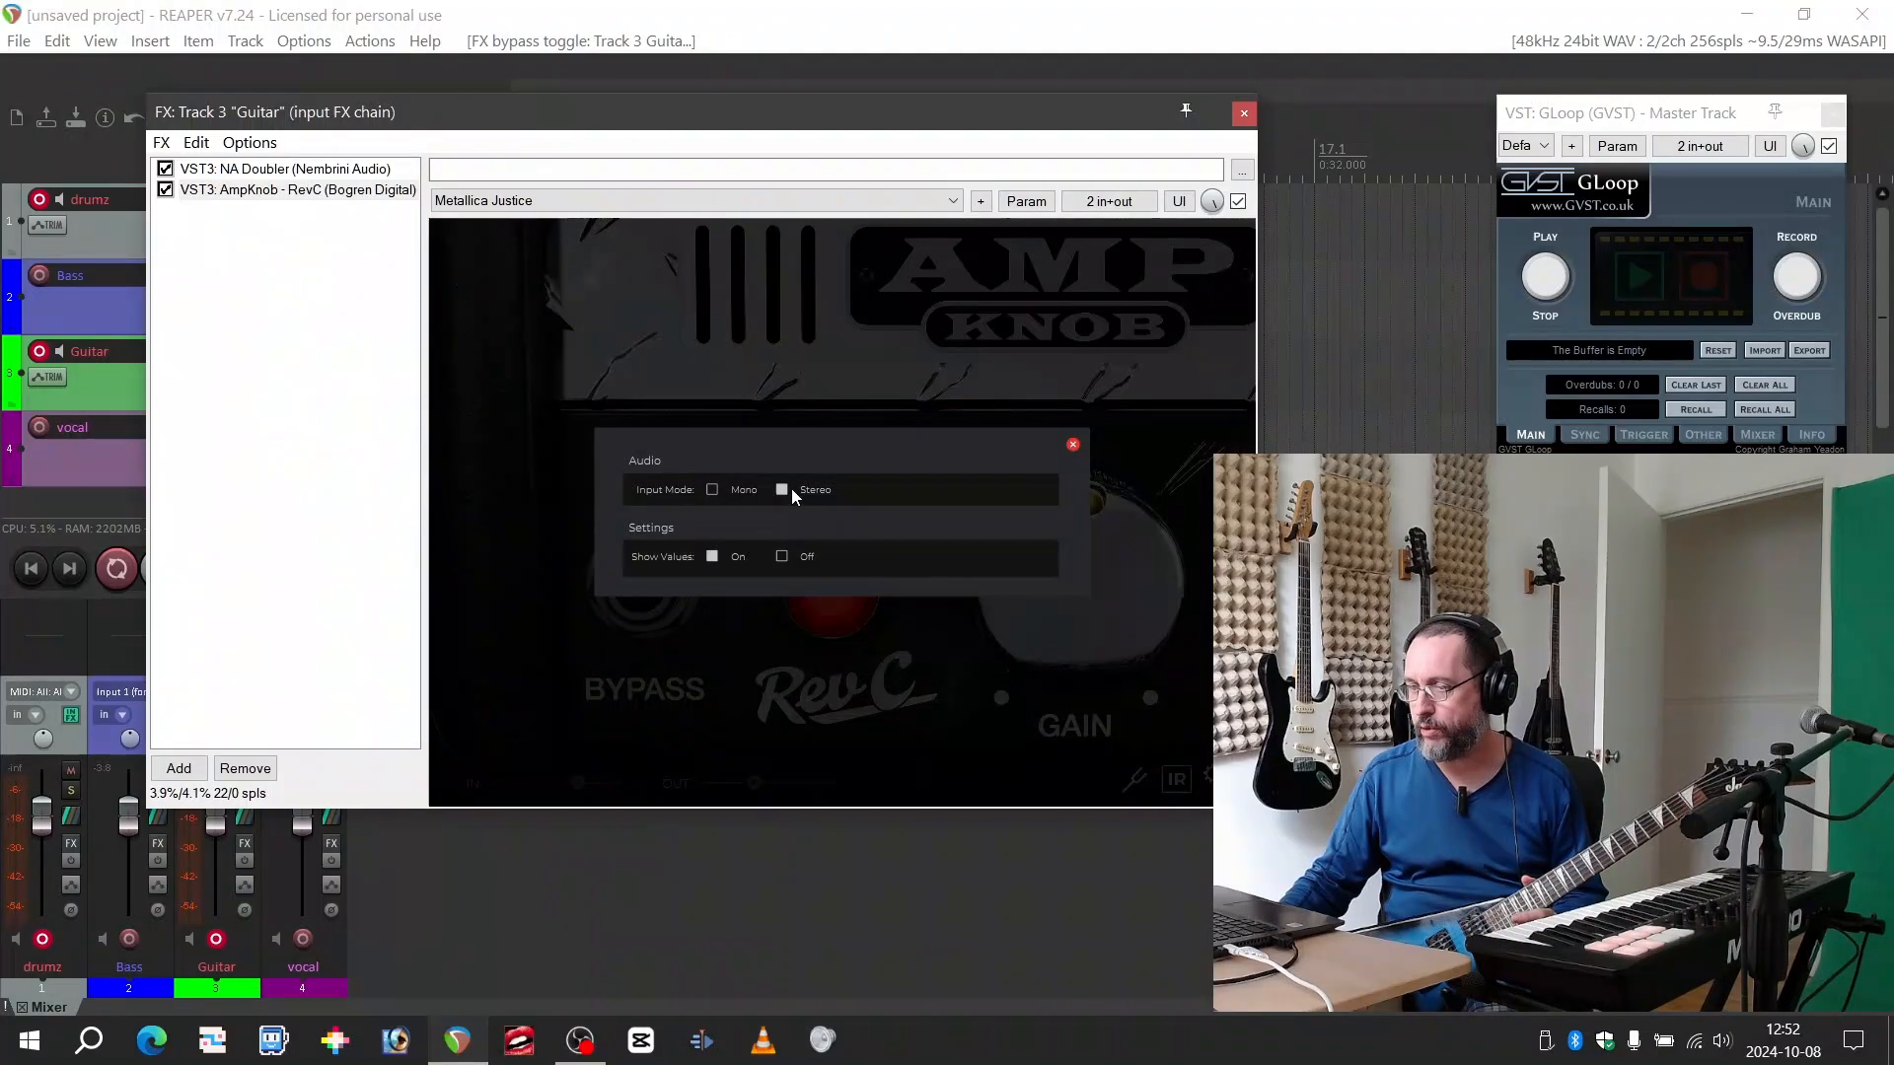
click(1073, 444)
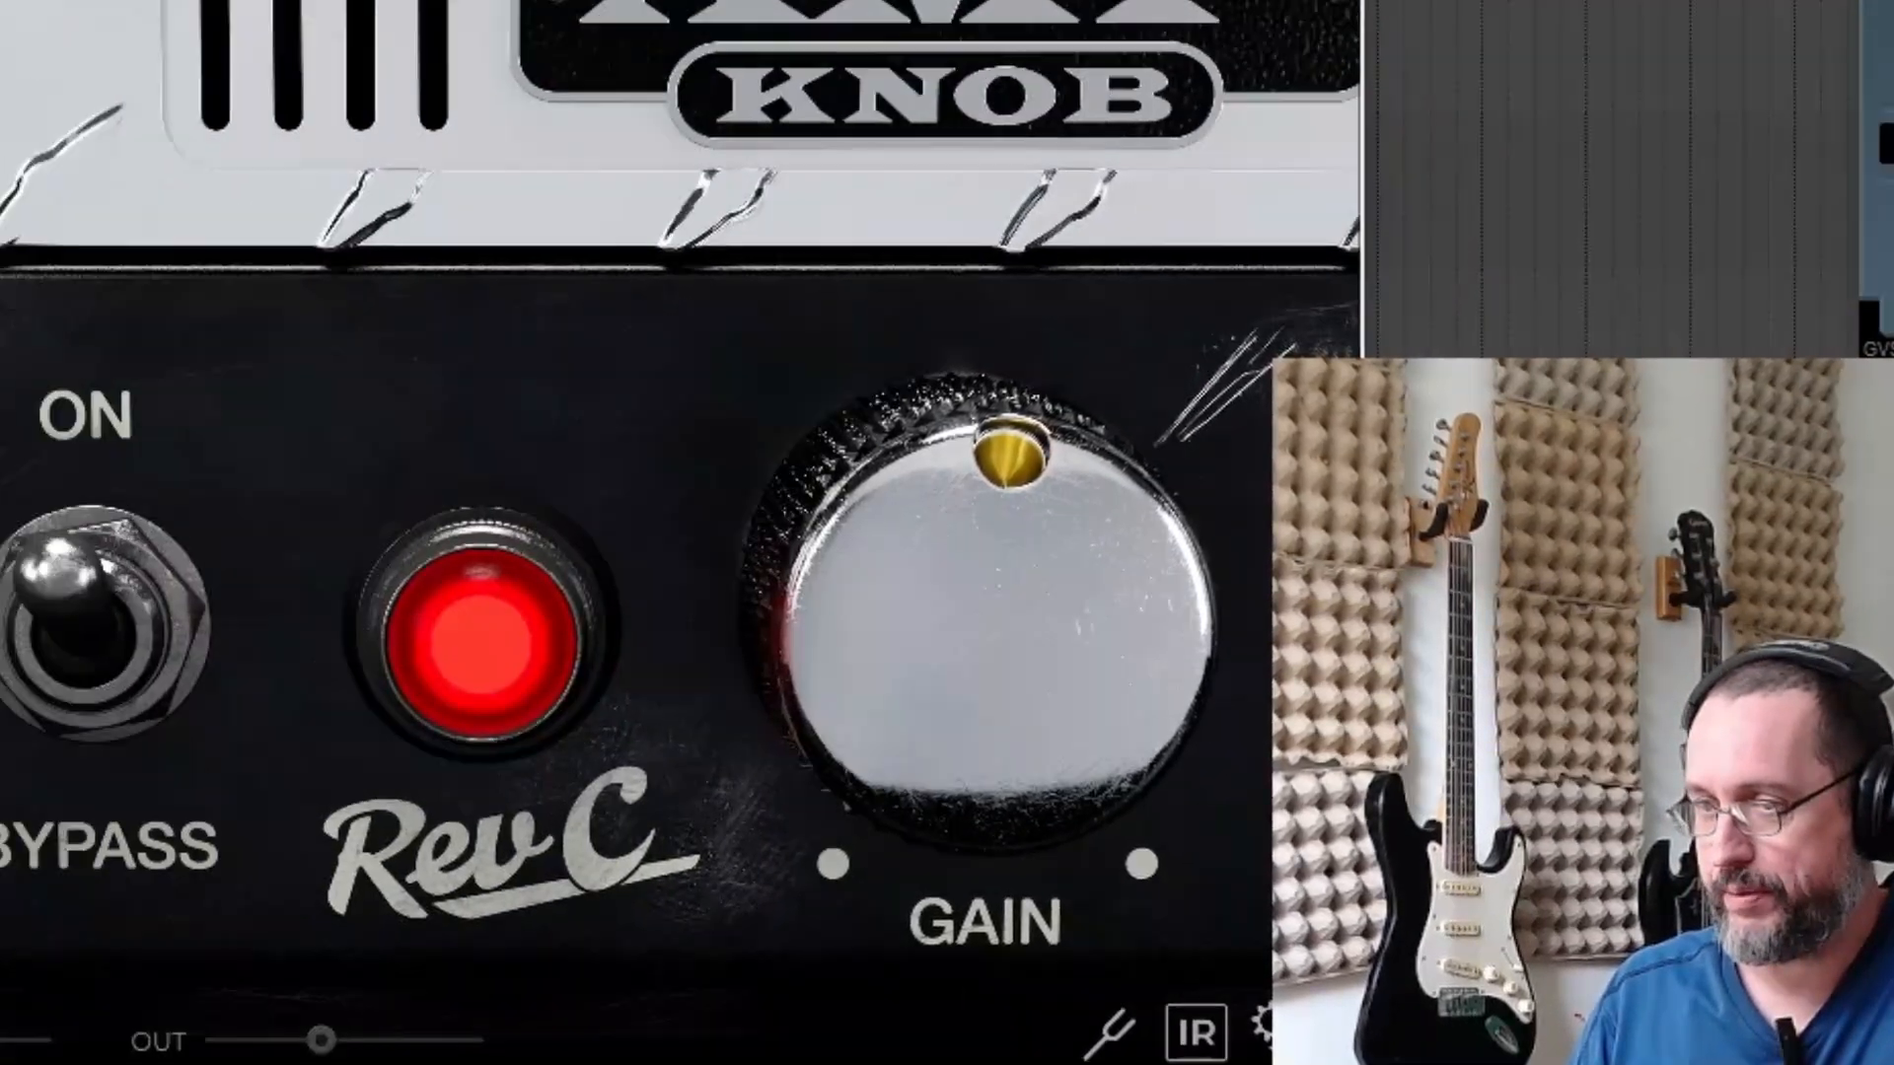
click(134, 158)
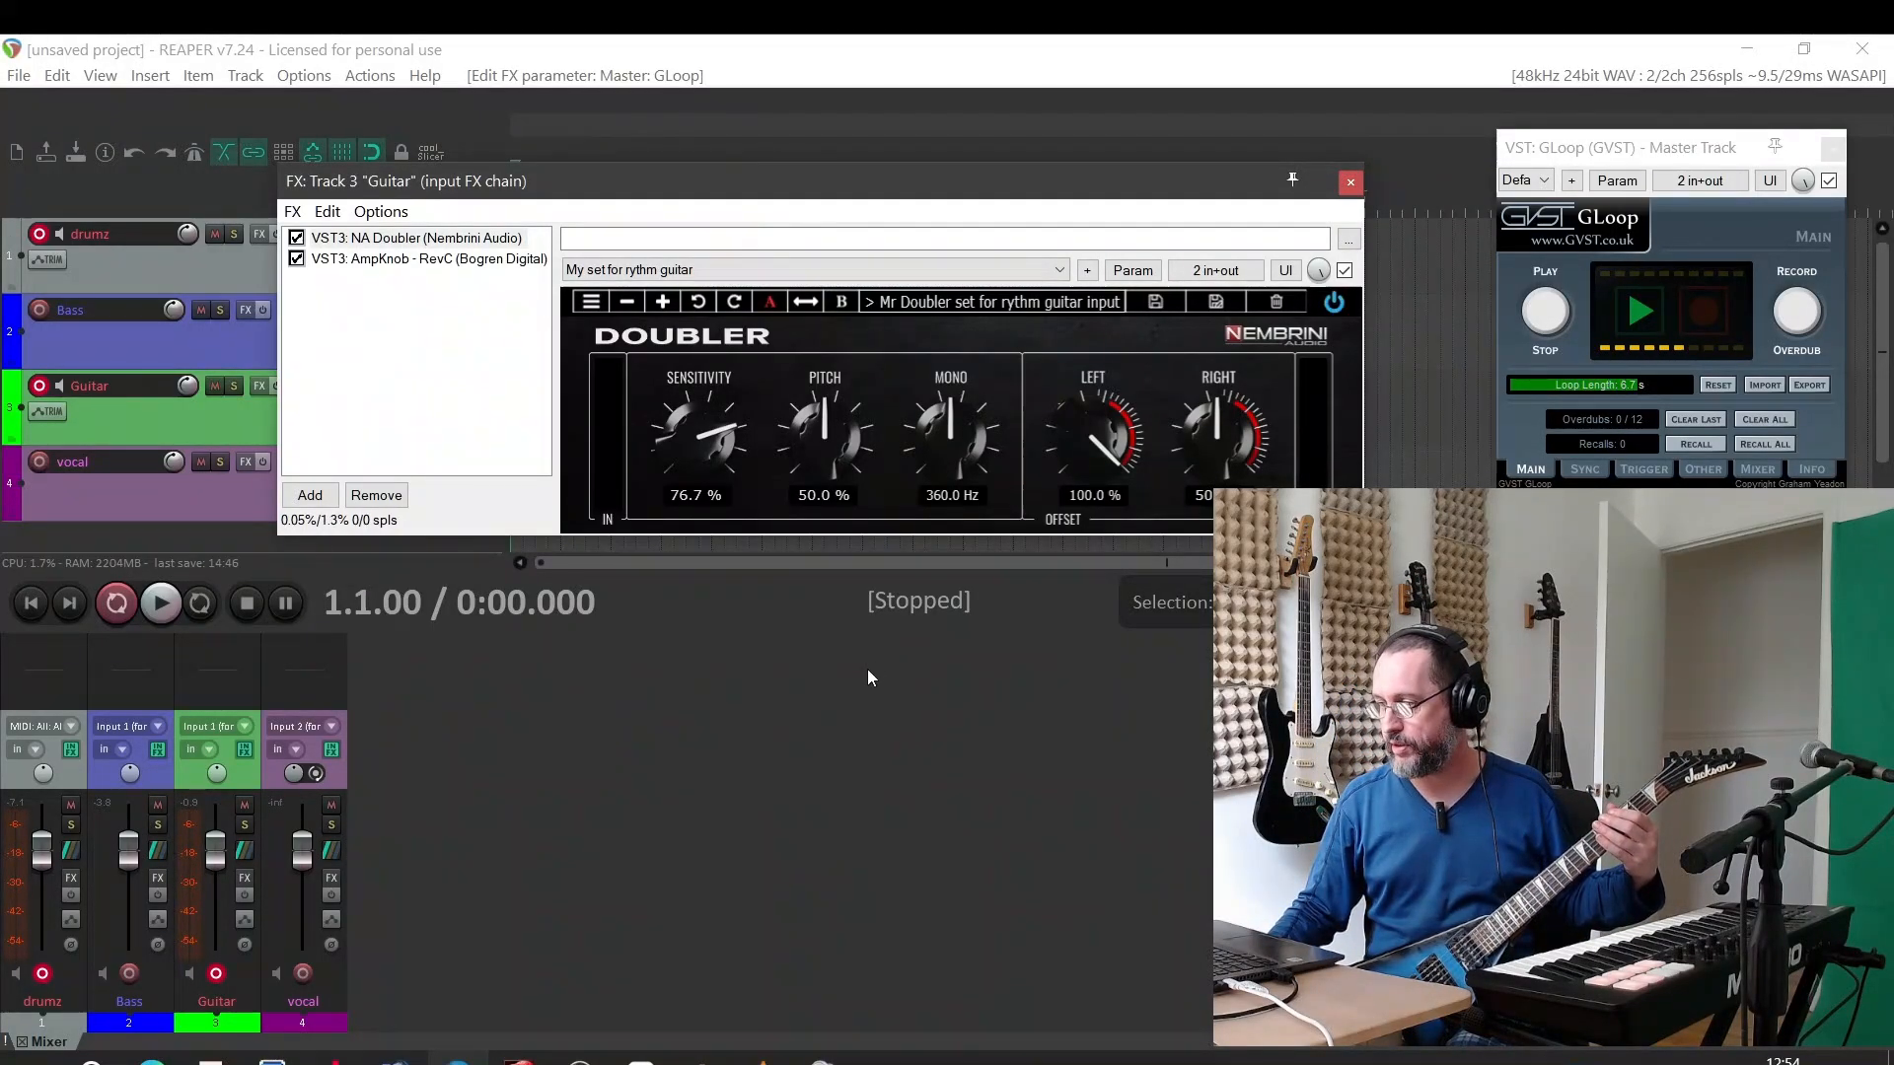
Arm the Bass track for recording and lower its volume fader slightly in the mixer
click(129, 973)
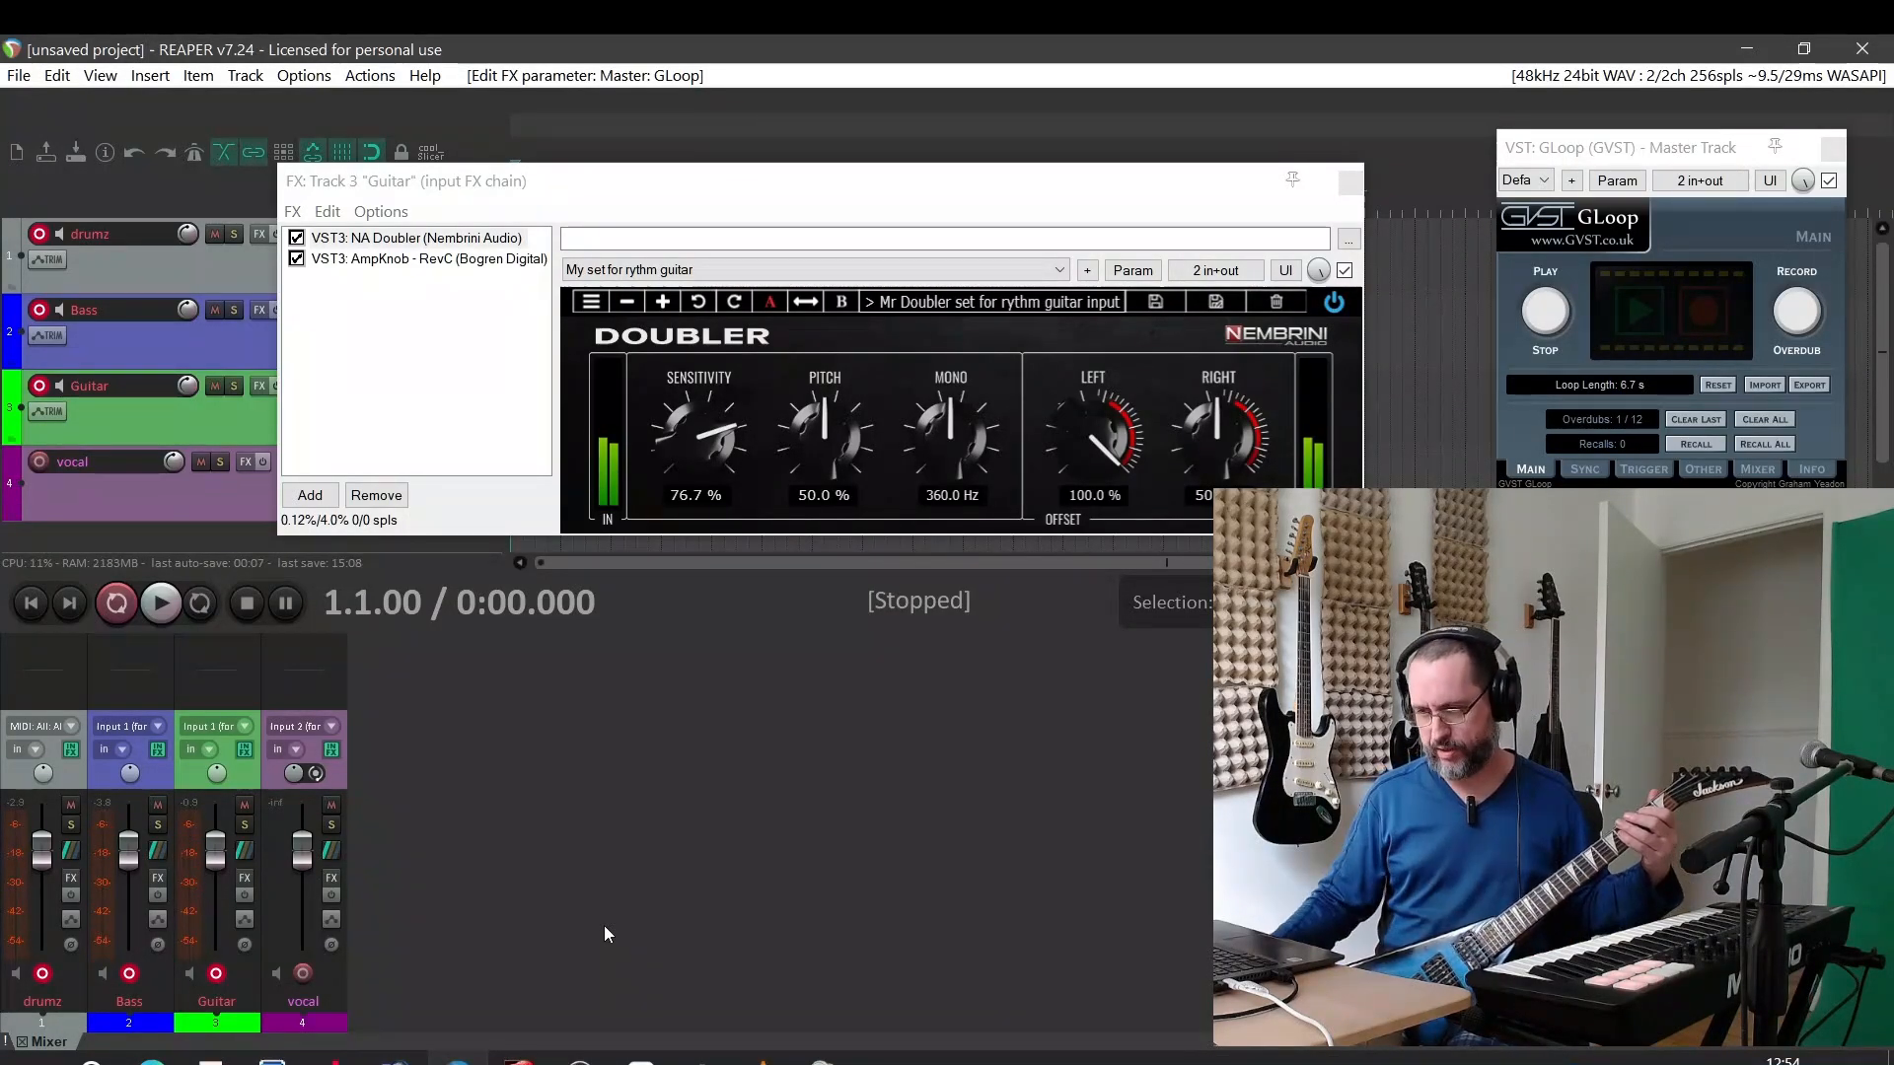
drag(132, 861, 131, 875)
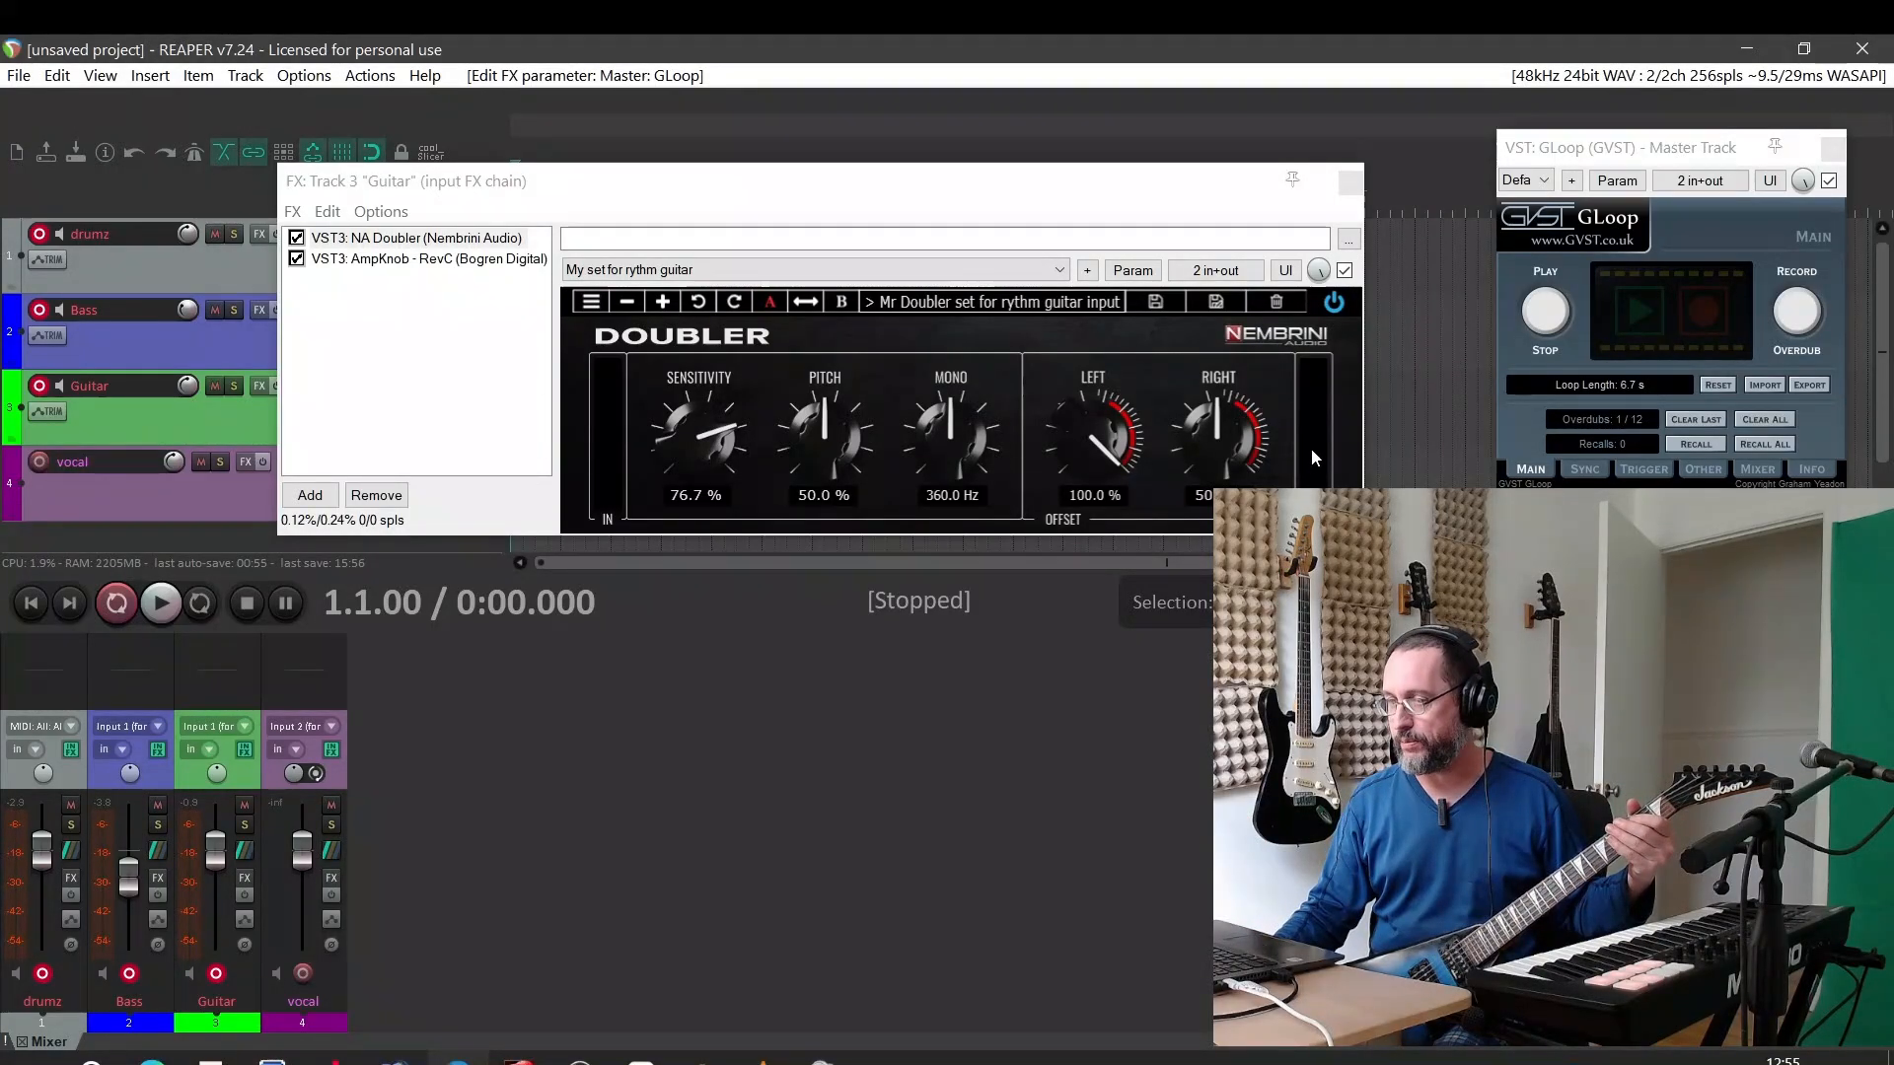
Move the NA Doubler after AmpKnob RevC in the Guitar track's input FX chain
click(387, 247)
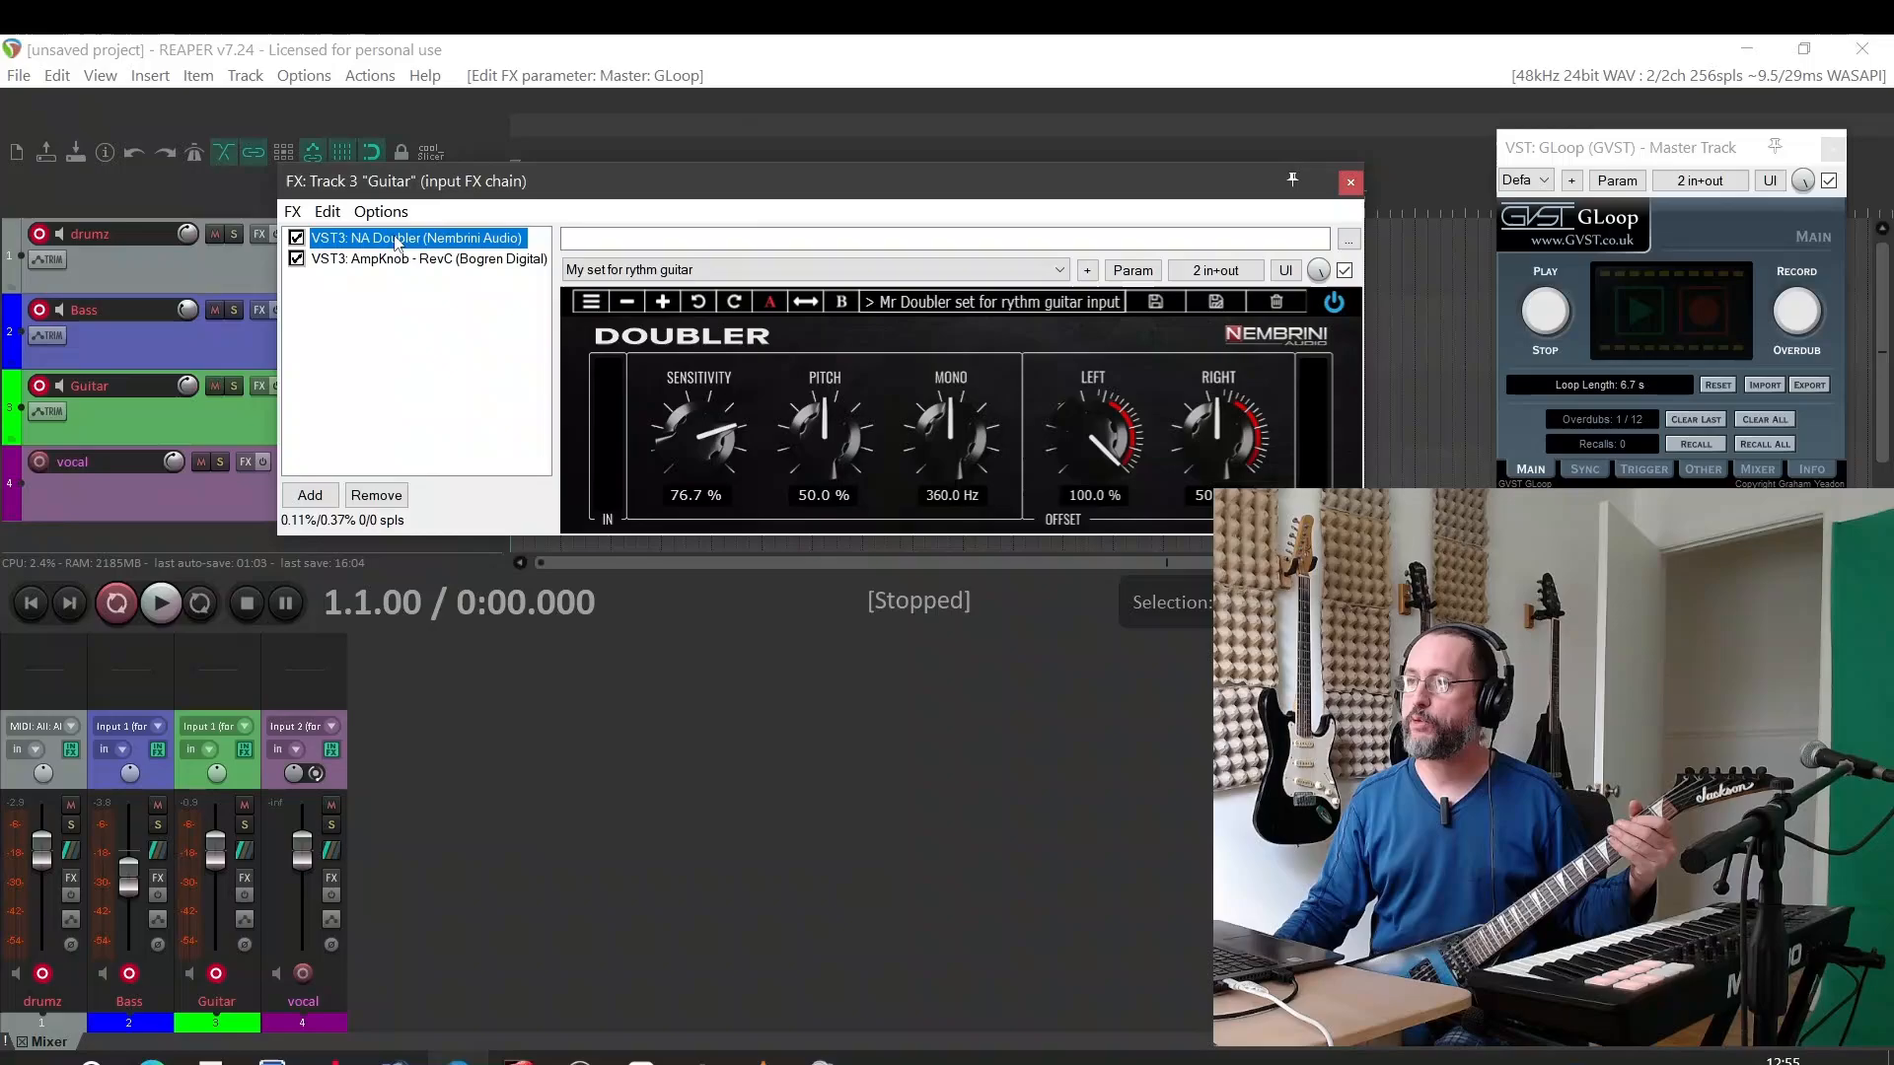
mouse_move(394, 238)
mouse_down()
mouse_move(397, 285)
mouse_move(406, 260)
mouse_up()
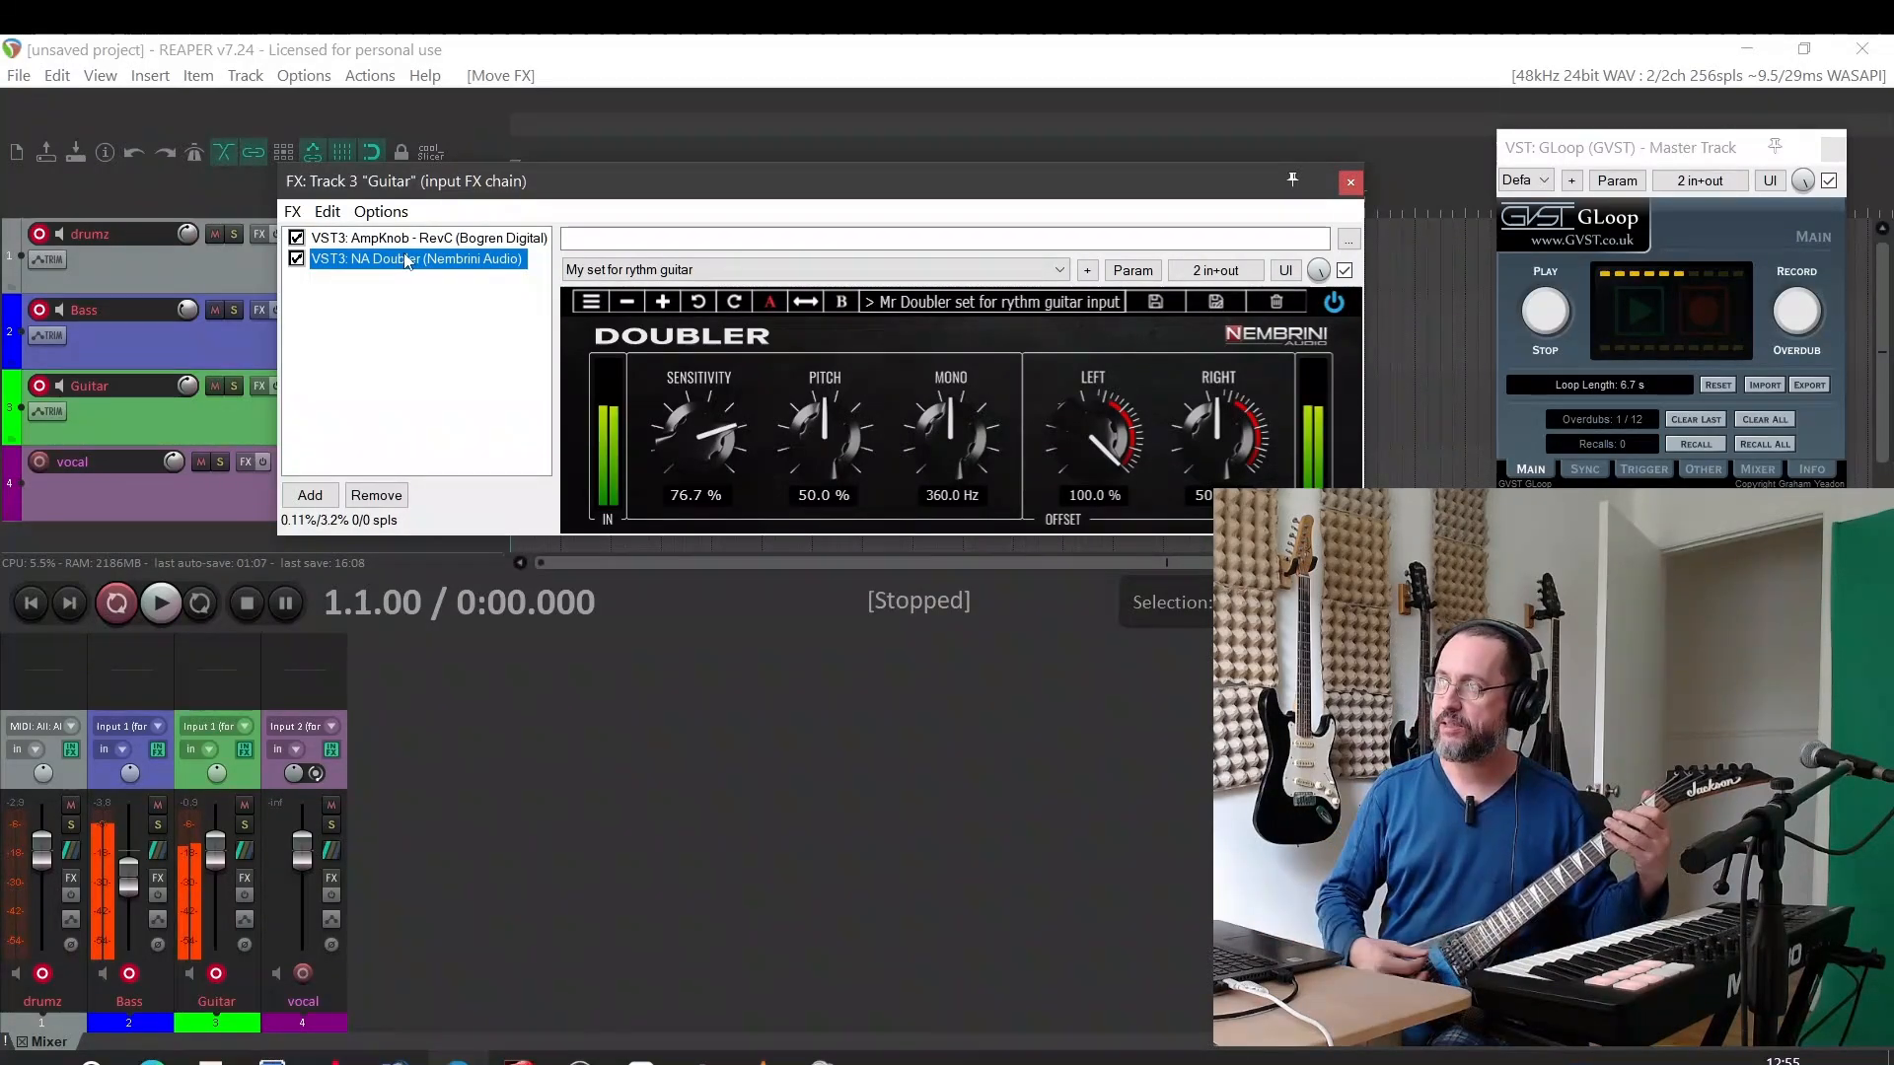
Disarm the Bass track and move the NA Doubler back ahead of AmpKnob RevC in the Guitar input FX chain
click(129, 974)
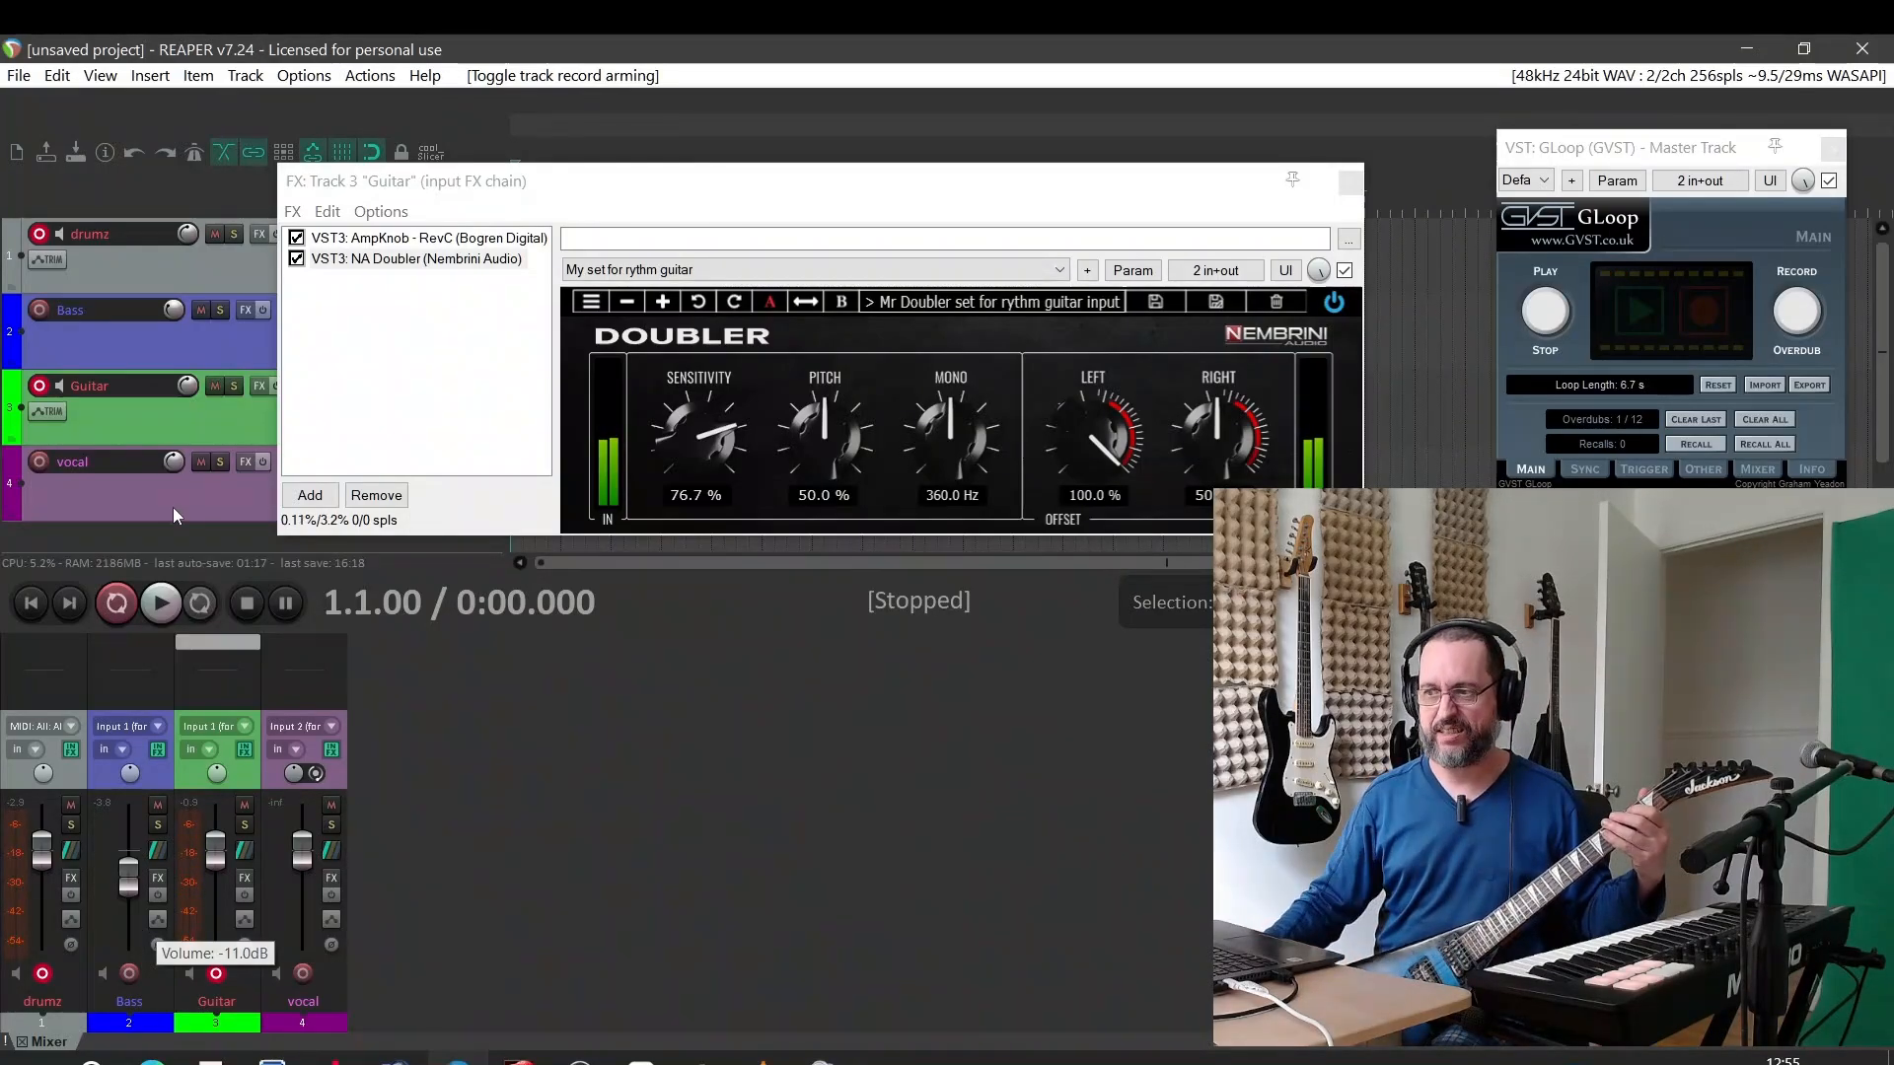
click(407, 260)
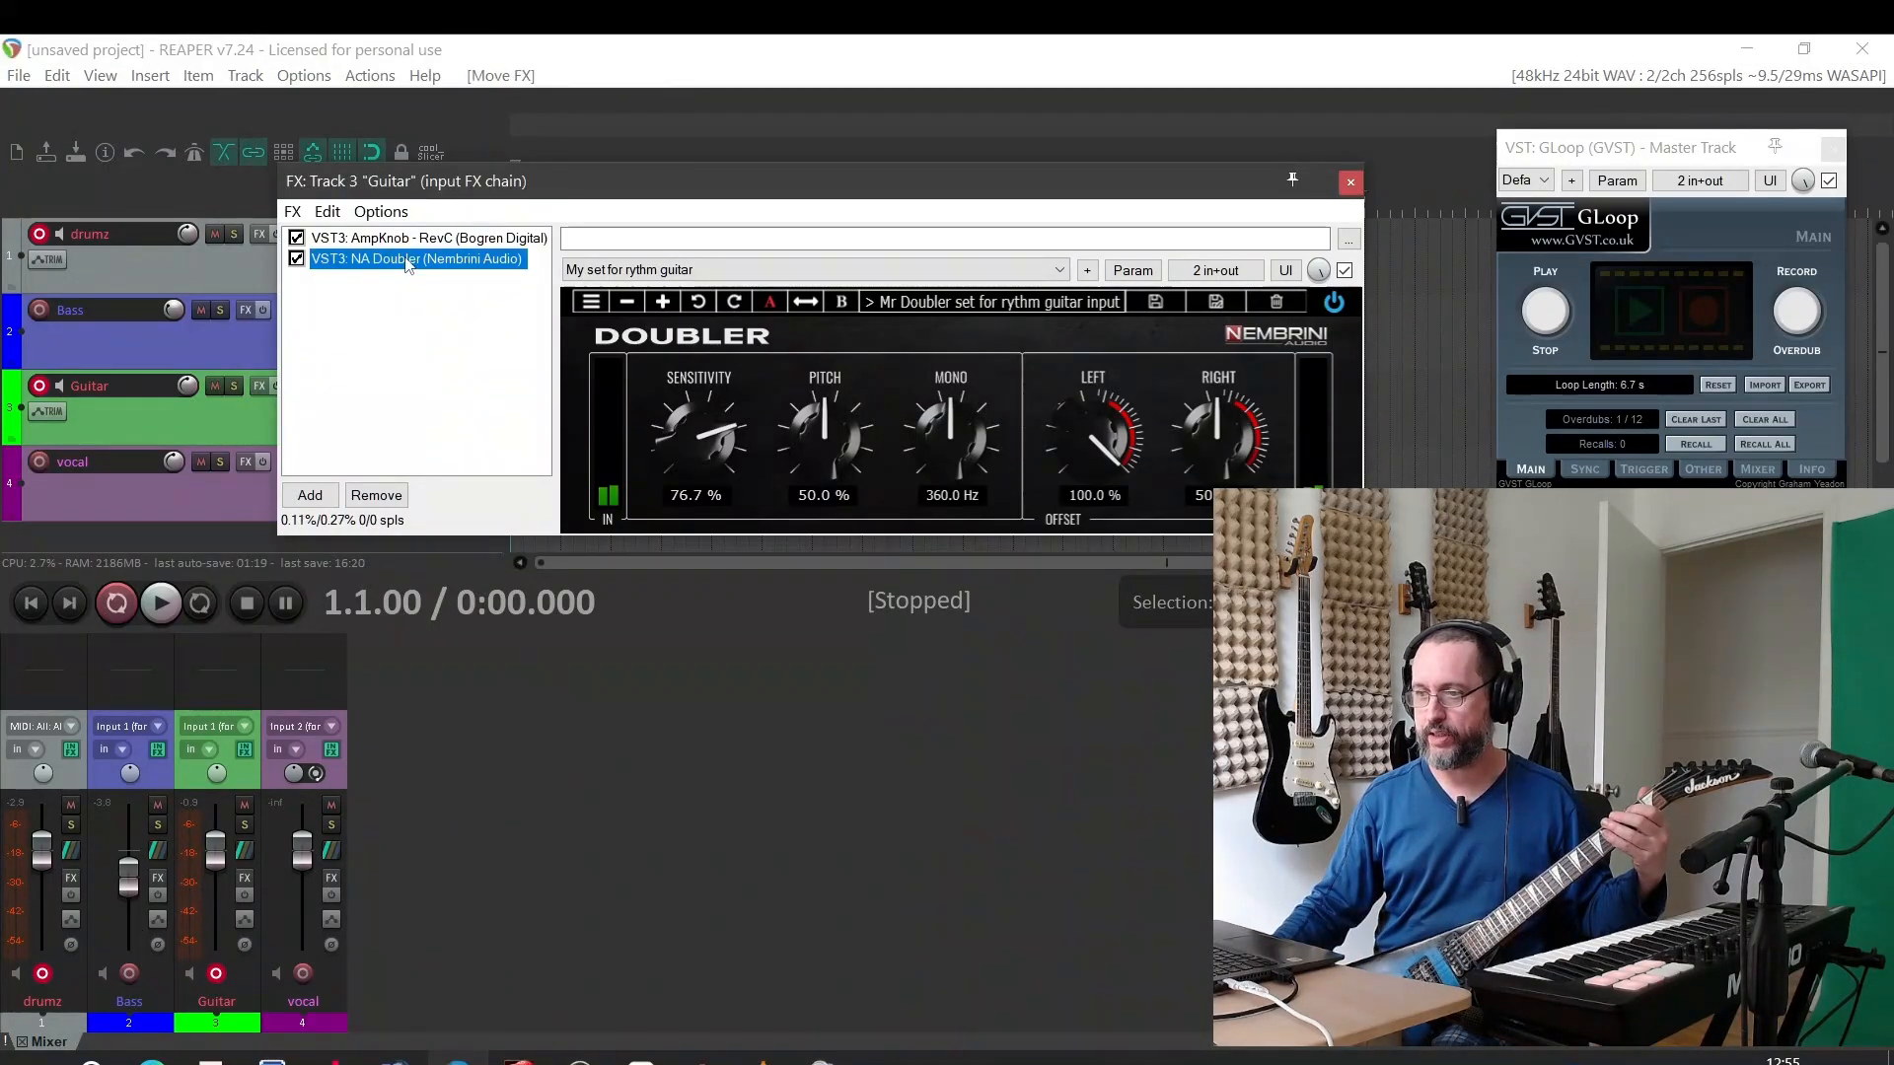
mouse_move(407, 264)
mouse_down()
mouse_move(381, 278)
mouse_move(397, 242)
mouse_up()
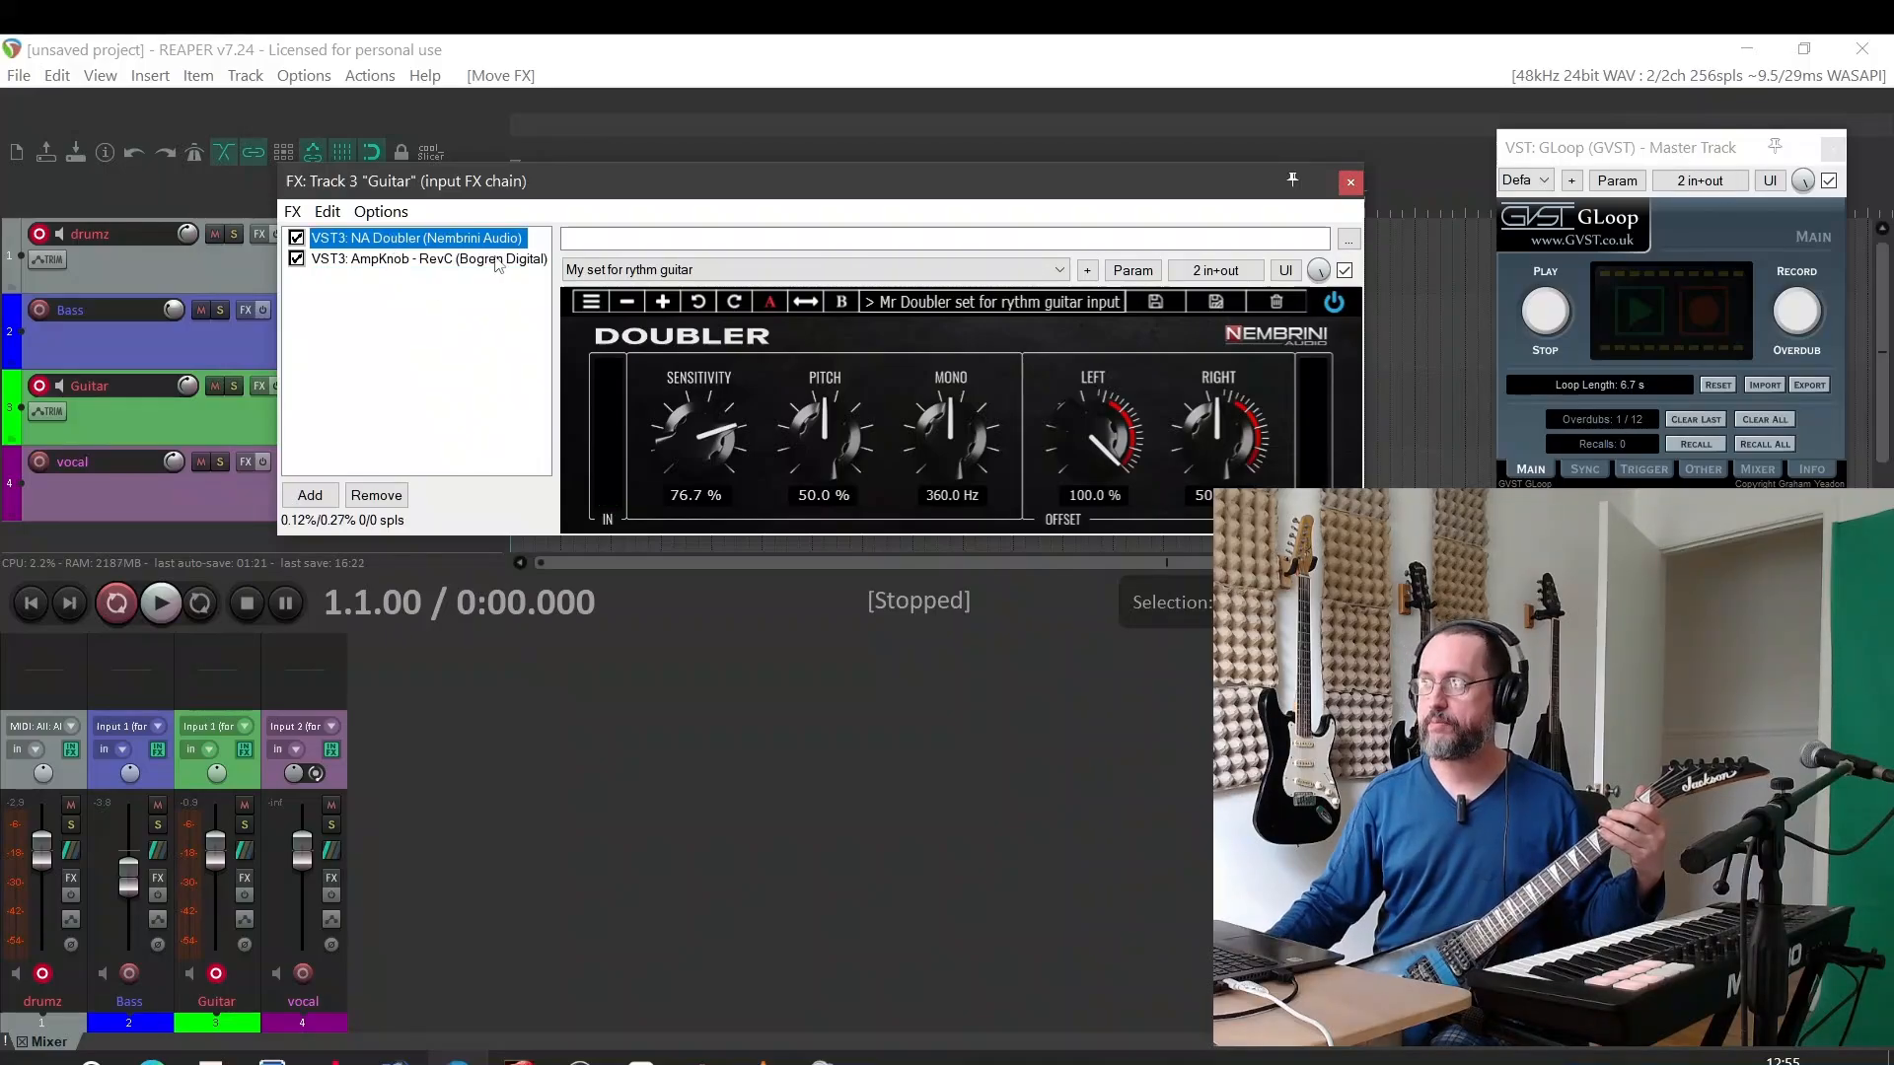